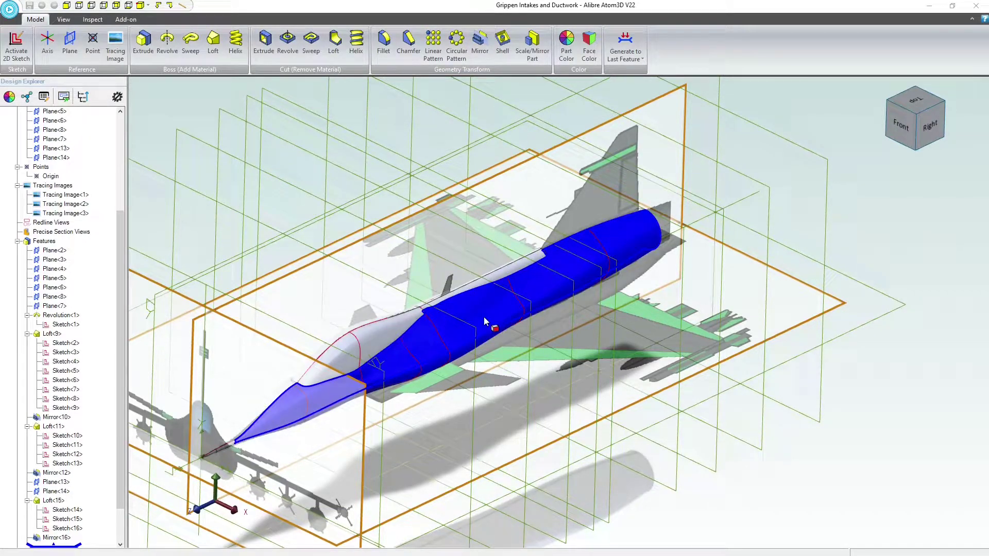
Examine the fuselage model and the reference photos of the jet, concentrating on the air intake openings beside the cockpit
scroll(484, 317, down, 2)
scroll(357, 345, up, 3)
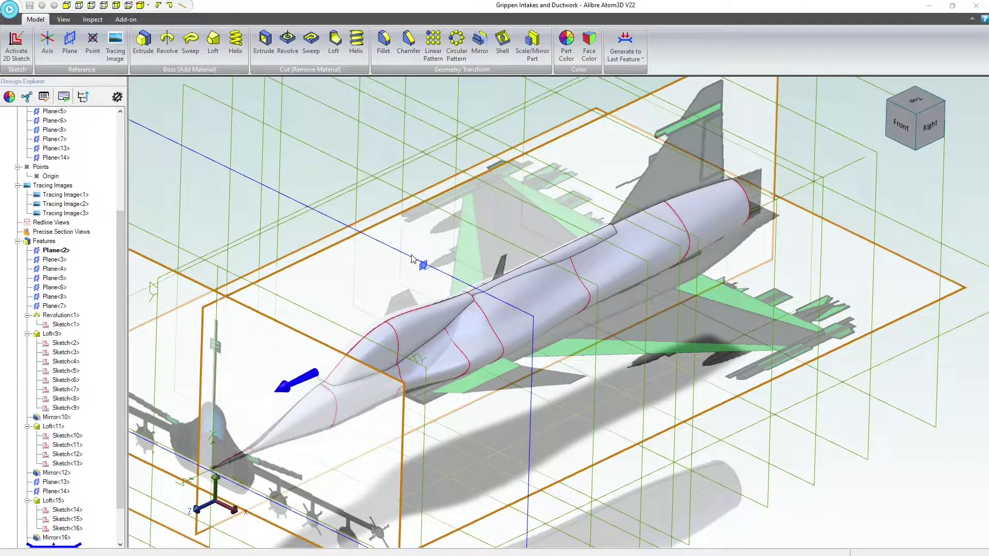
mouse_move(417, 243)
middle_down()
mouse_move(394, 233)
mouse_move(400, 266)
mouse_move(403, 220)
mouse_move(404, 249)
mouse_move(412, 246)
middle_up()
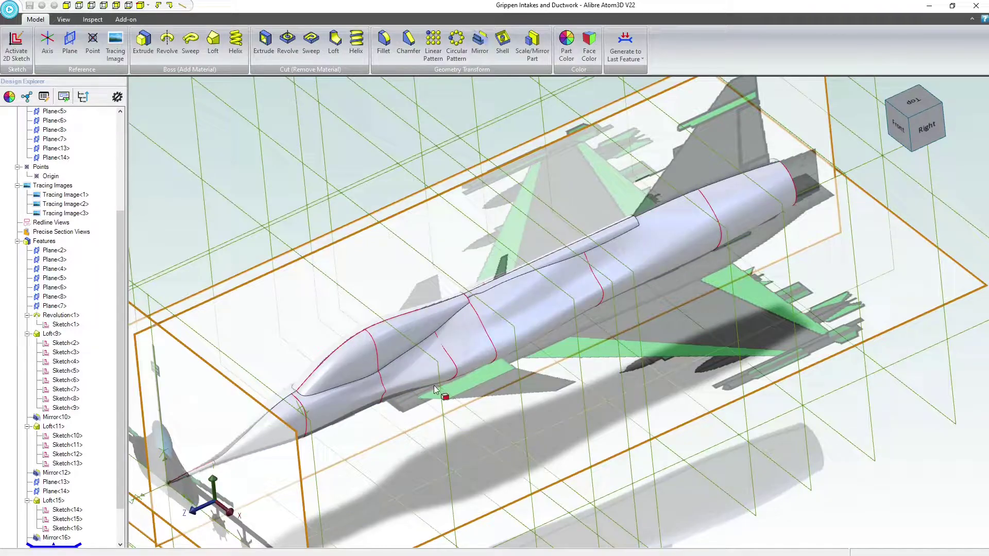
scroll(406, 412, down, 2)
scroll(406, 412, up, 3)
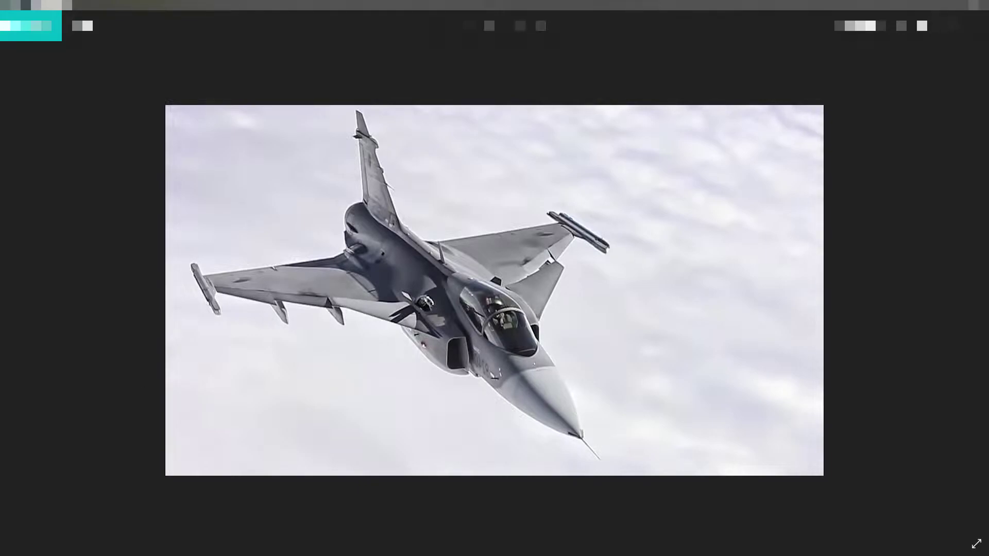
key(alt+F4)
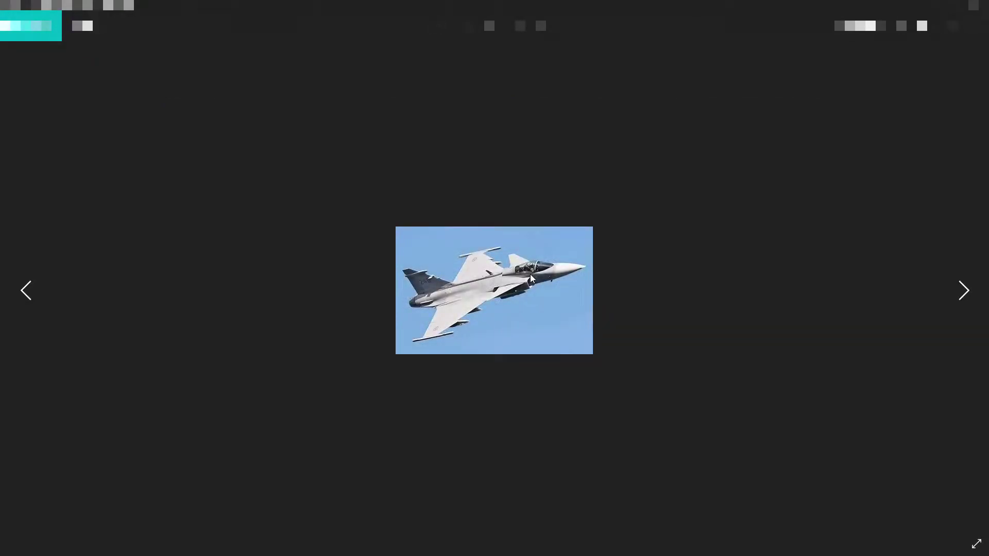
scroll(531, 276, up, 1)
scroll(539, 292, down, 1)
ctrl+scroll(531, 300, up, 6)
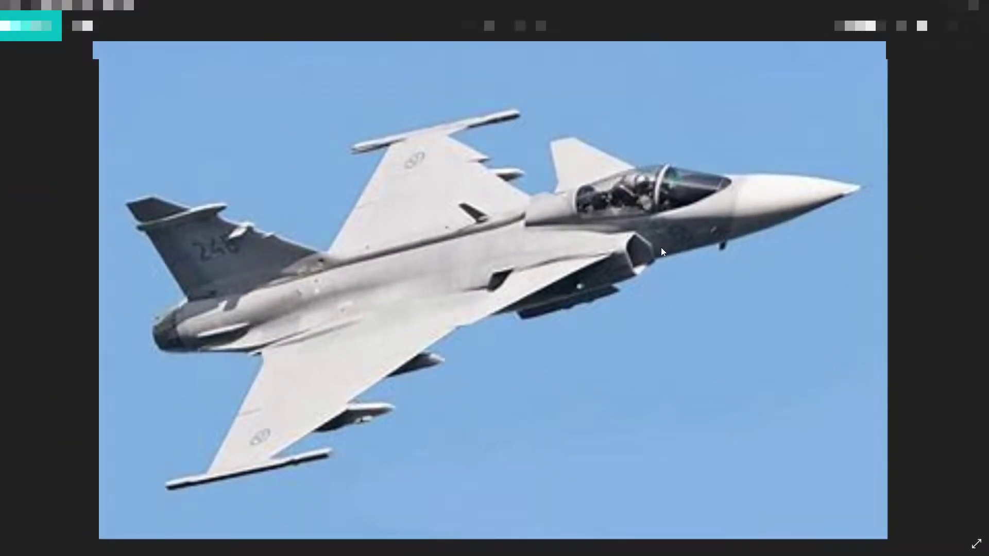
key(Left)
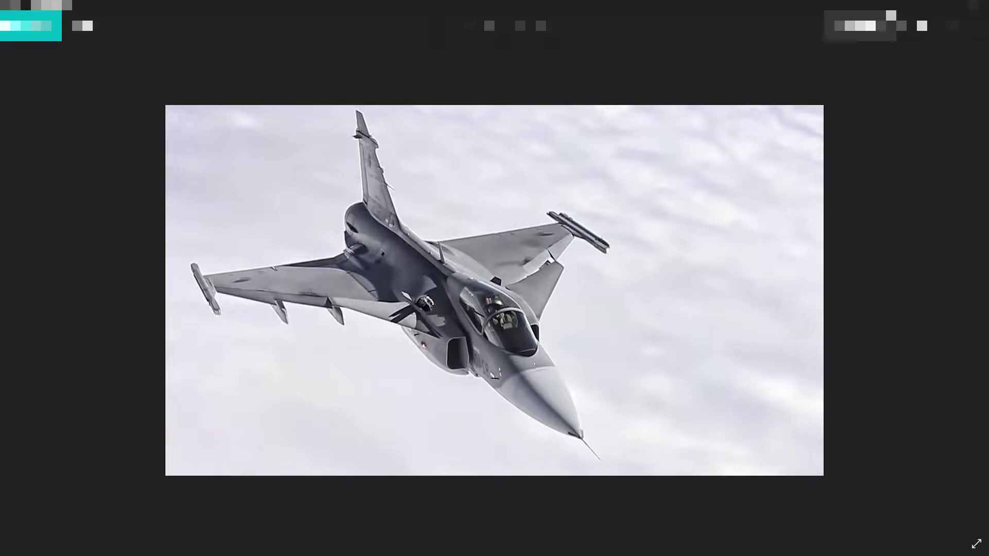
click(976, 5)
View the fuselage squarely from its right side and set the edge and face display to Wireframe
scroll(389, 385, down, 3)
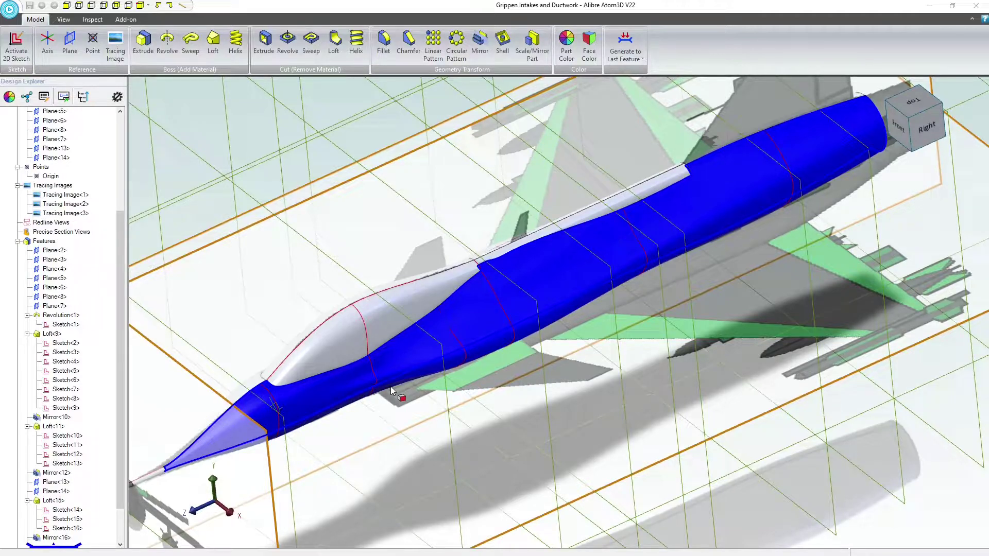
click(378, 393)
scroll(377, 393, up, 2)
scroll(377, 393, down, 4)
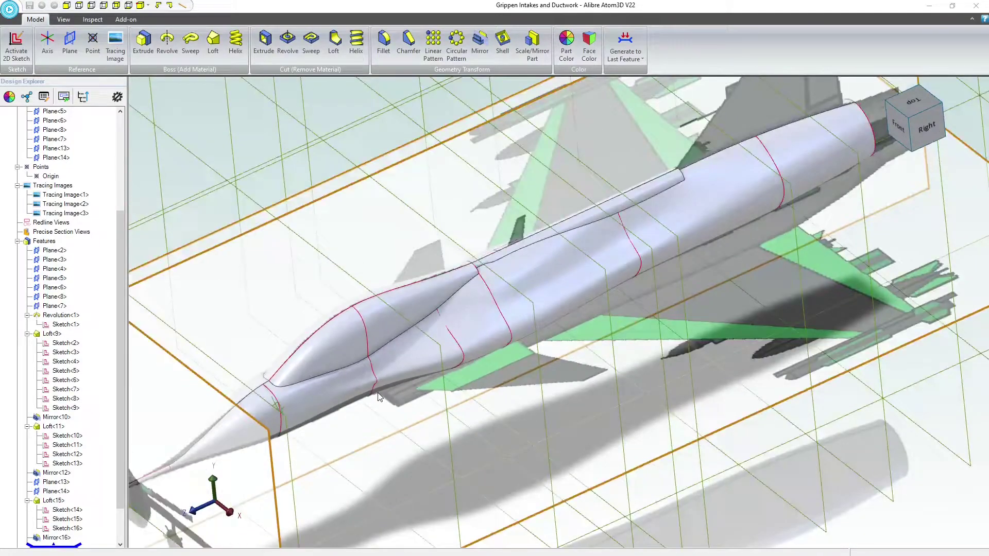
middle_drag(379, 393, 497, 343)
click(271, 201)
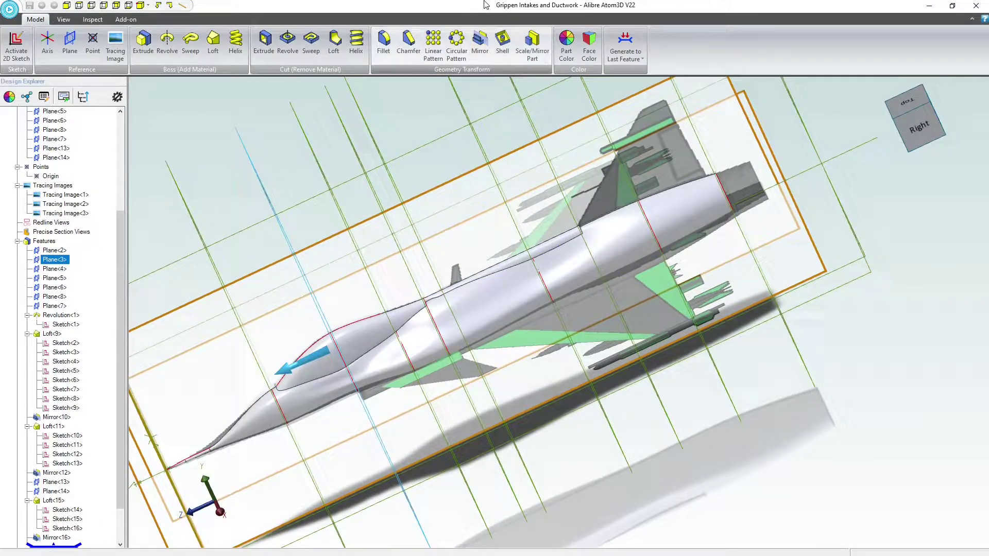
click(921, 125)
scroll(505, 352, up, 5)
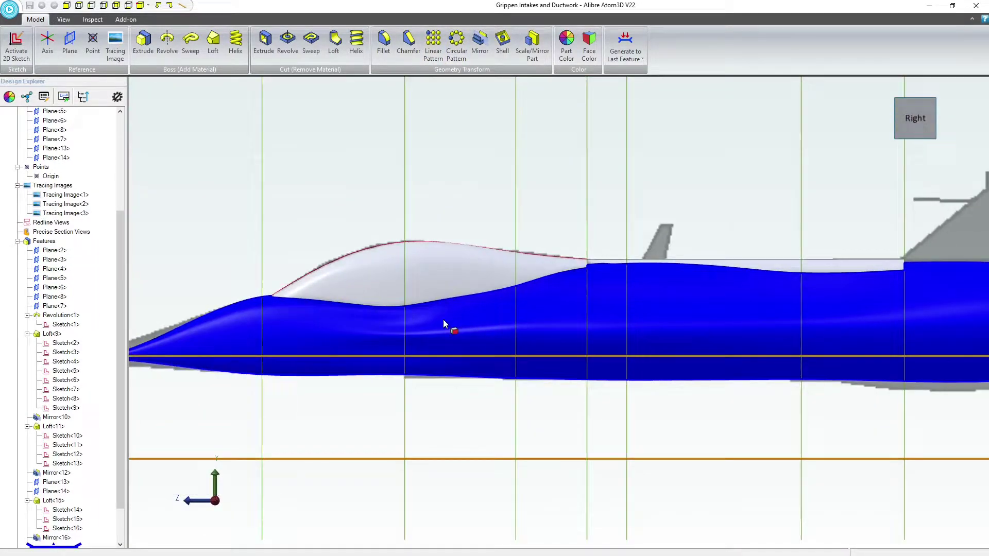
click(63, 19)
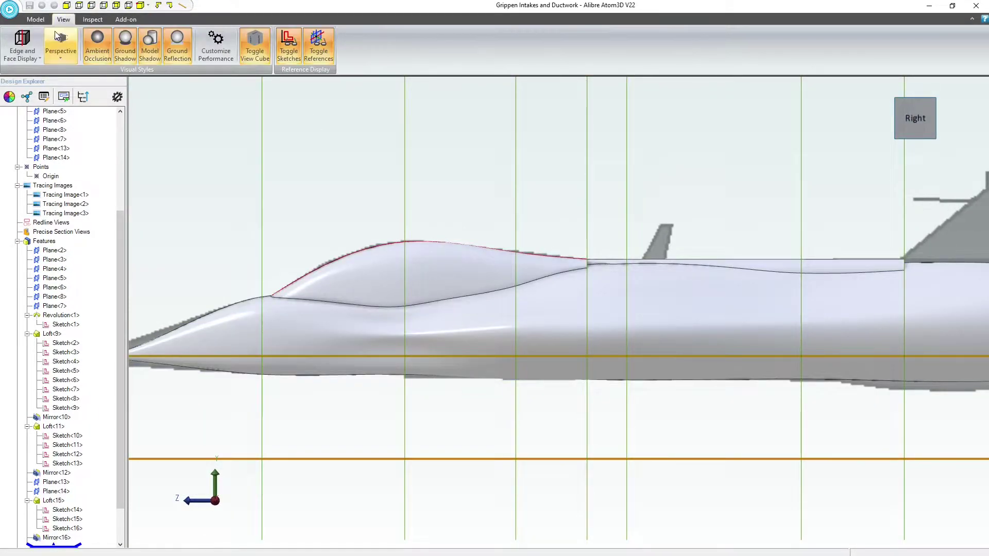
click(22, 48)
click(40, 73)
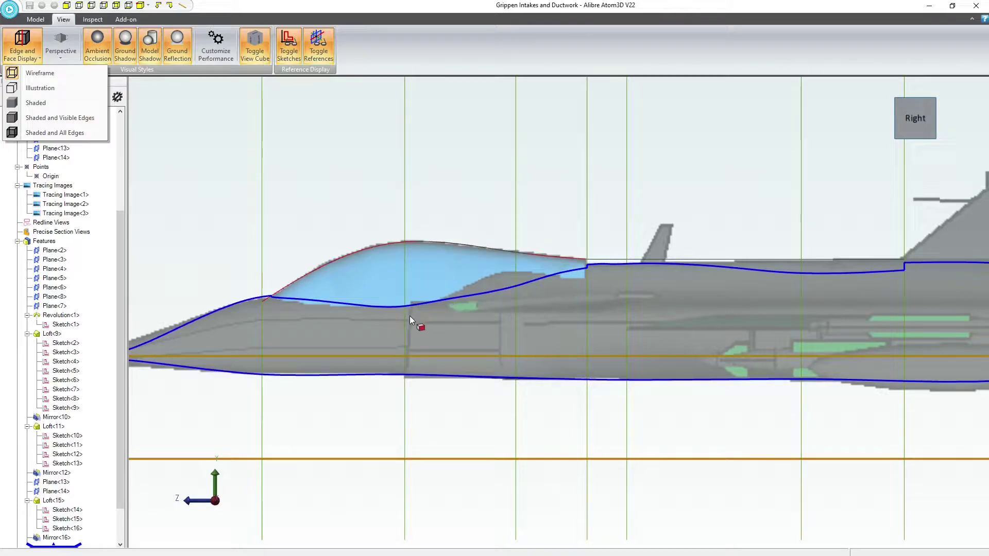
click(383, 174)
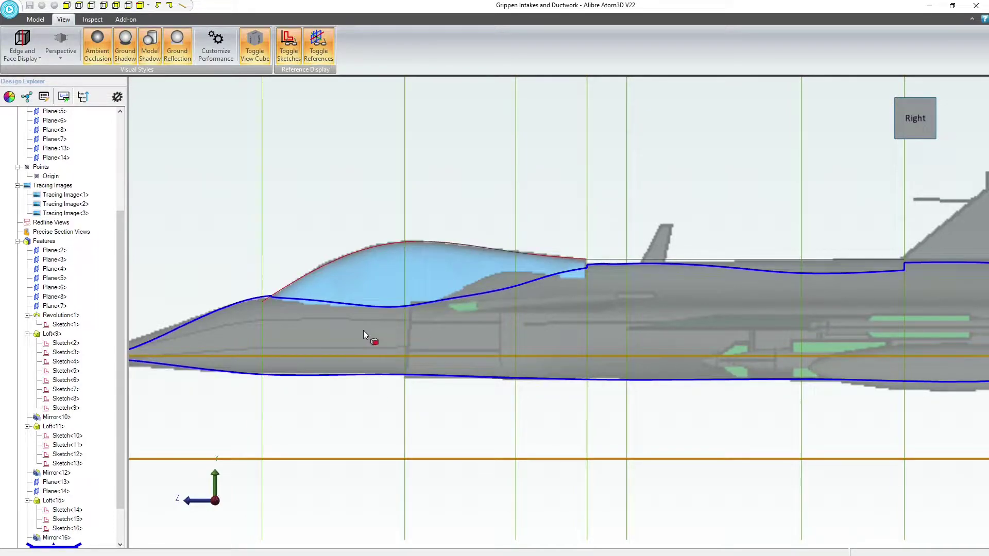
Start a 2D sketch on Plane<3>, the reference plane that crosses the cockpit canopy
mouse_move(363, 330)
right_down()
mouse_move(380, 341)
mouse_move(370, 355)
mouse_move(375, 344)
mouse_move(384, 375)
mouse_move(373, 351)
mouse_move(397, 346)
mouse_move(391, 364)
mouse_move(367, 330)
mouse_move(356, 338)
mouse_move(372, 323)
right_up()
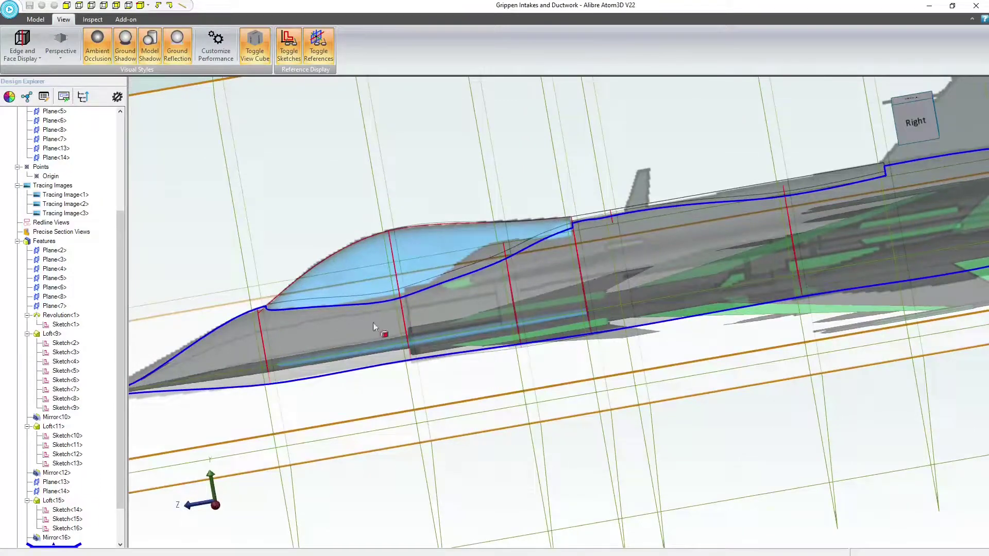
click(395, 240)
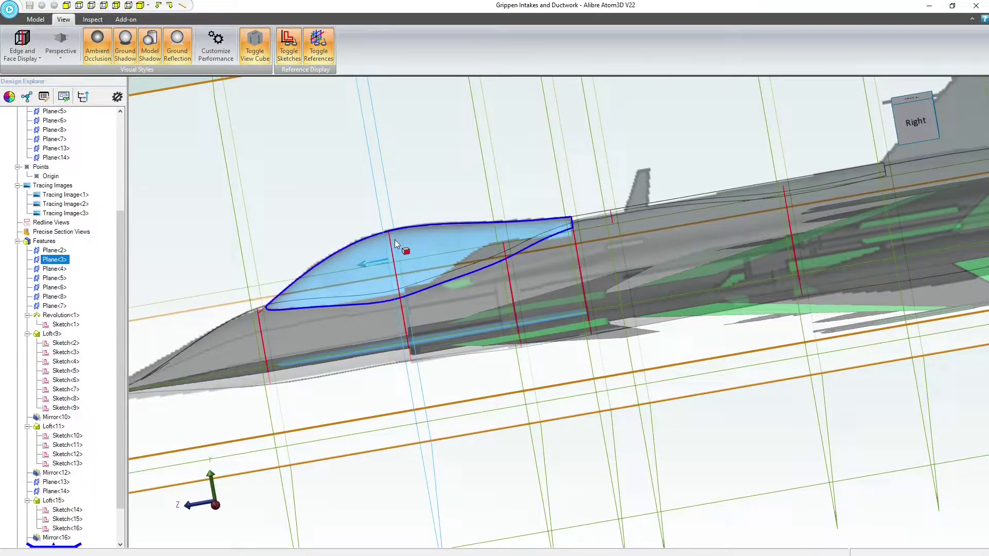
click(35, 20)
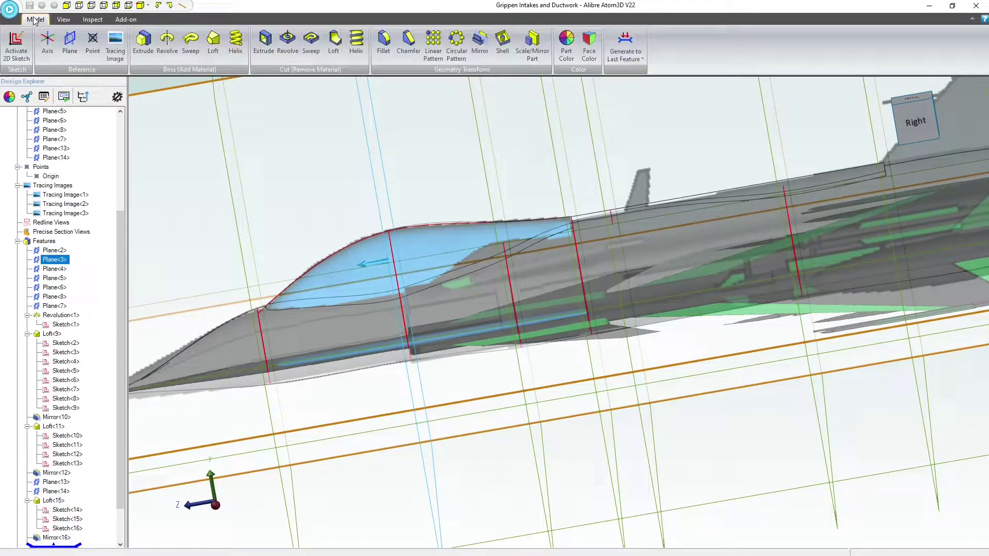
click(16, 45)
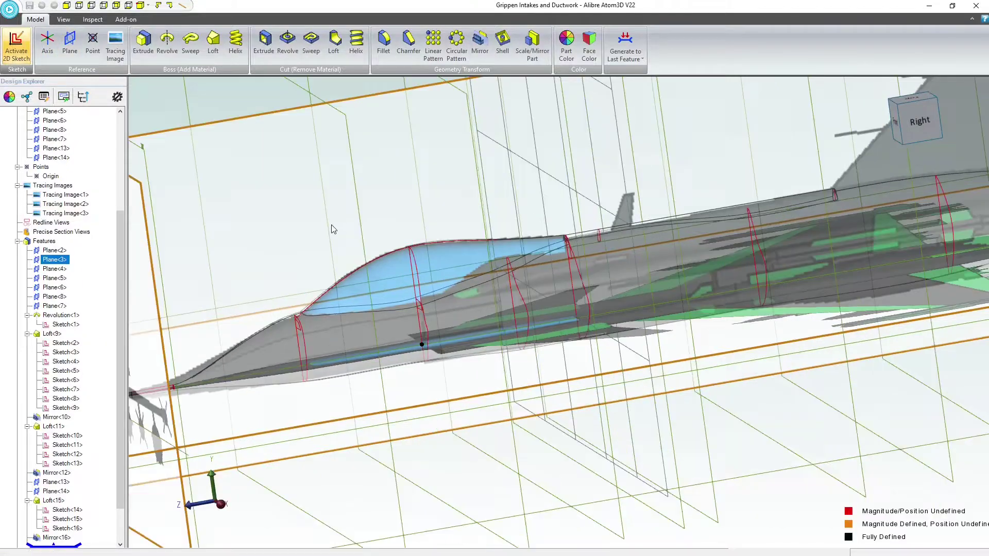
scroll(596, 393, up, 8)
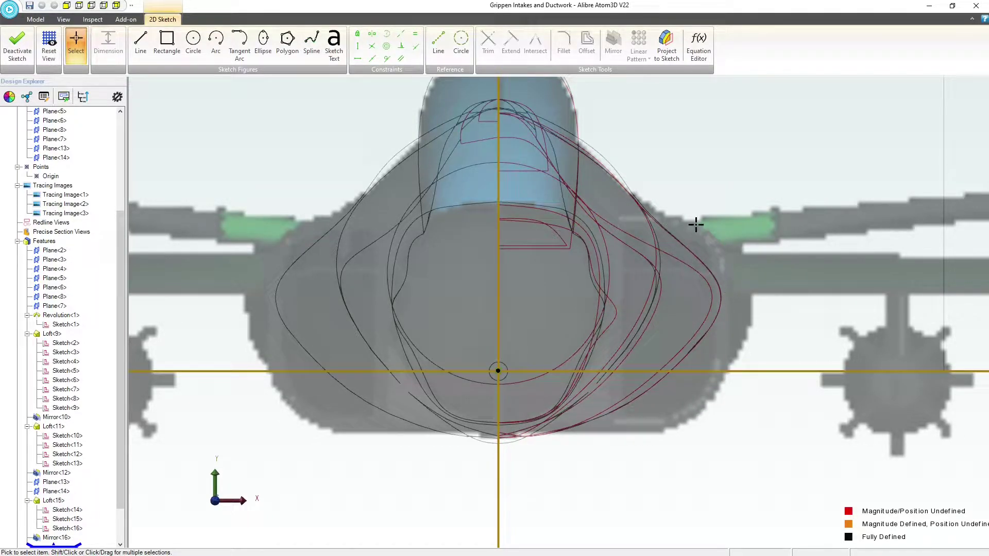
scroll(525, 262, down, 2)
scroll(622, 277, up, 6)
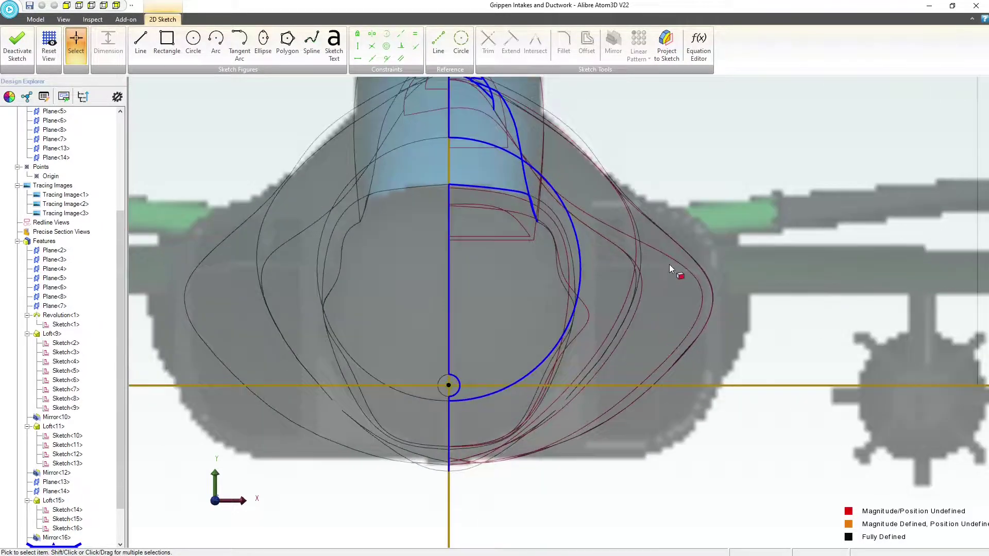
middle_drag(670, 305, 558, 285)
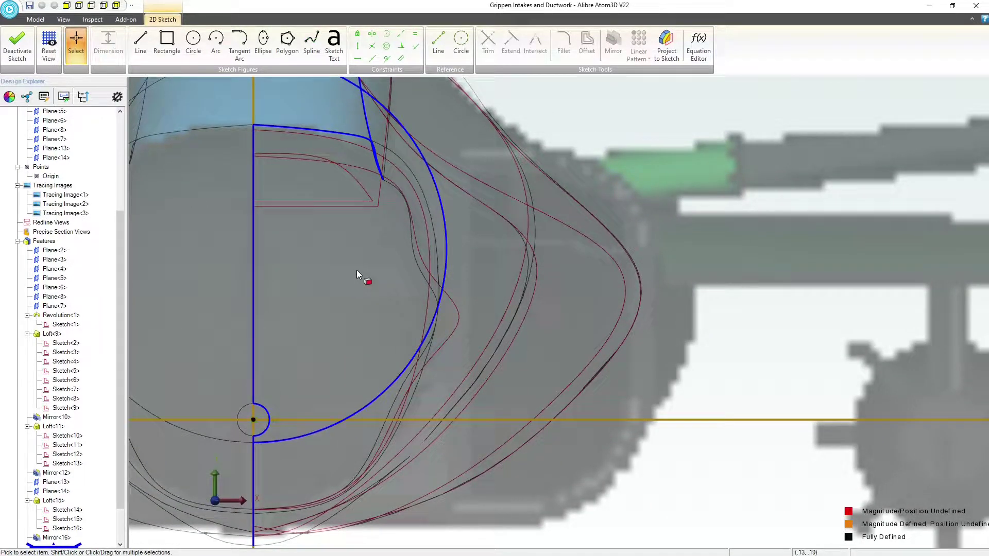
scroll(358, 269, down, 1)
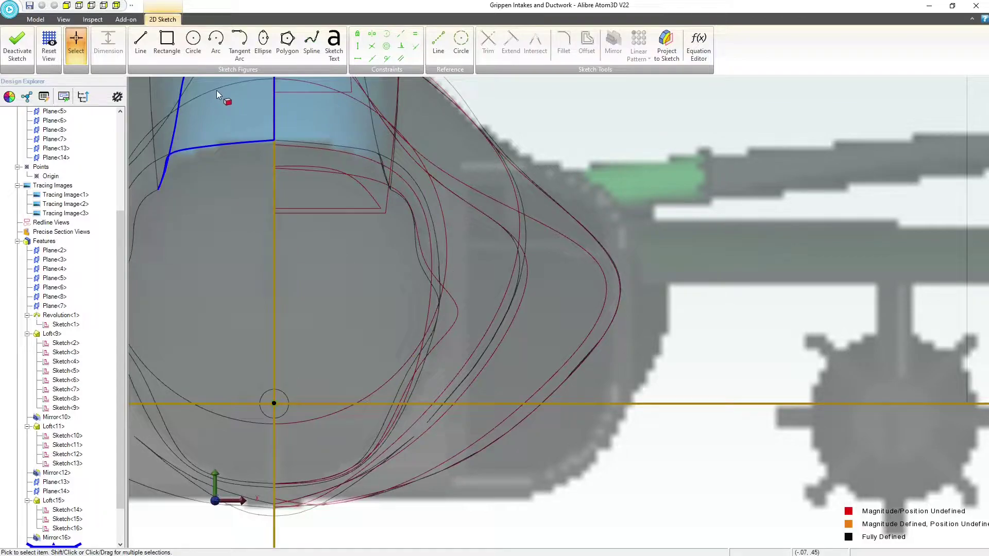
Draw two connected vertical lines down the inner edge of the positive-X intake, the lower one about 0.055" long
click(140, 43)
click(465, 166)
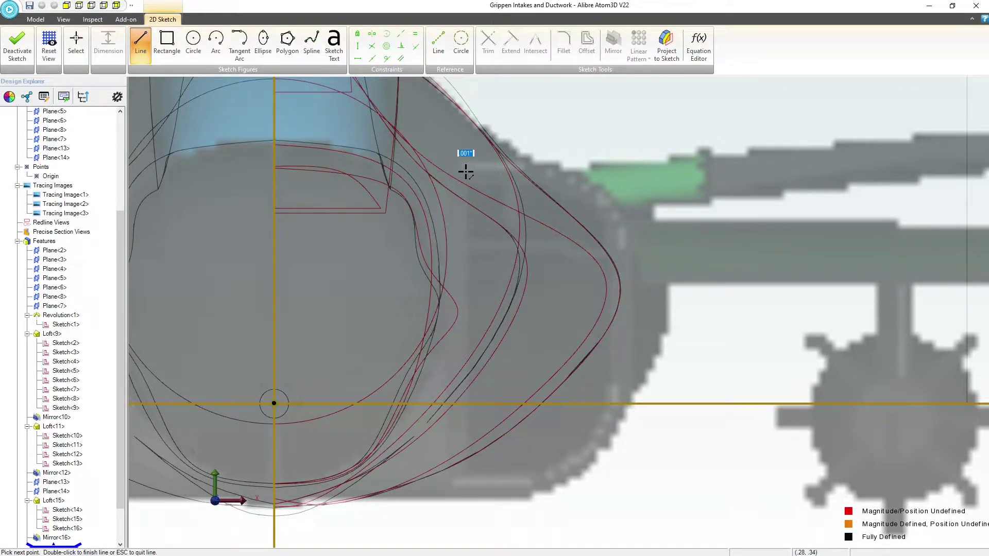
click(466, 496)
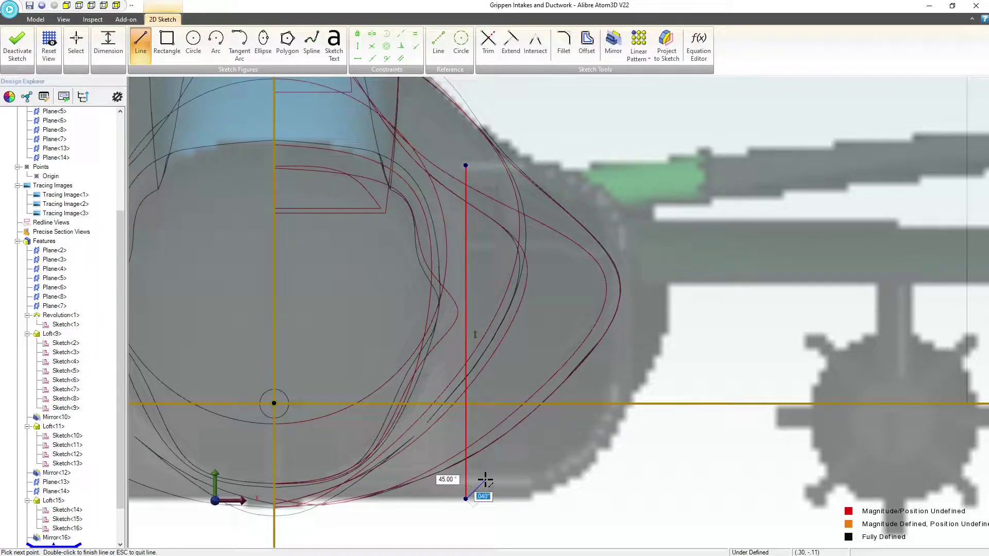
double_click(465, 536)
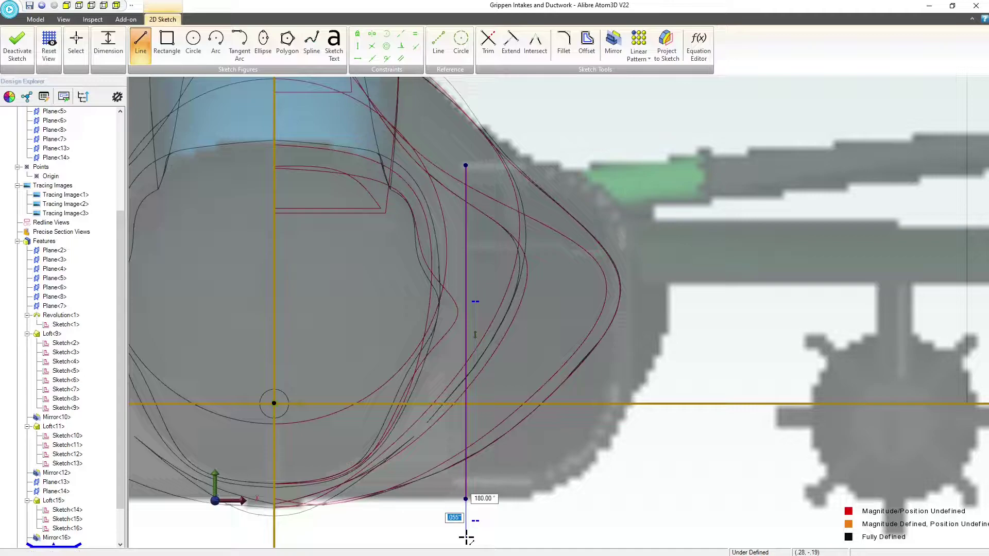
key(Escape)
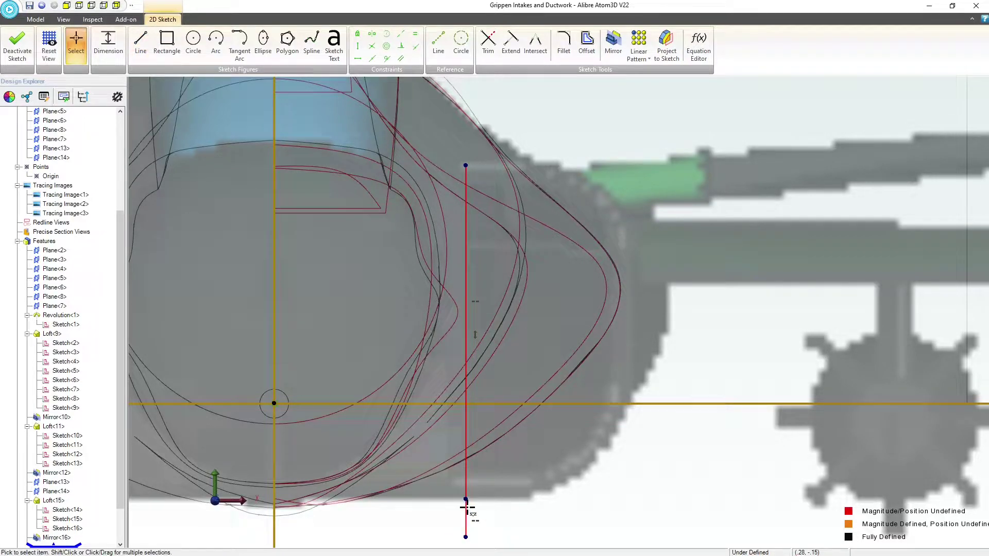
Apply an equal constraint to the two vertical line segments
click(415, 44)
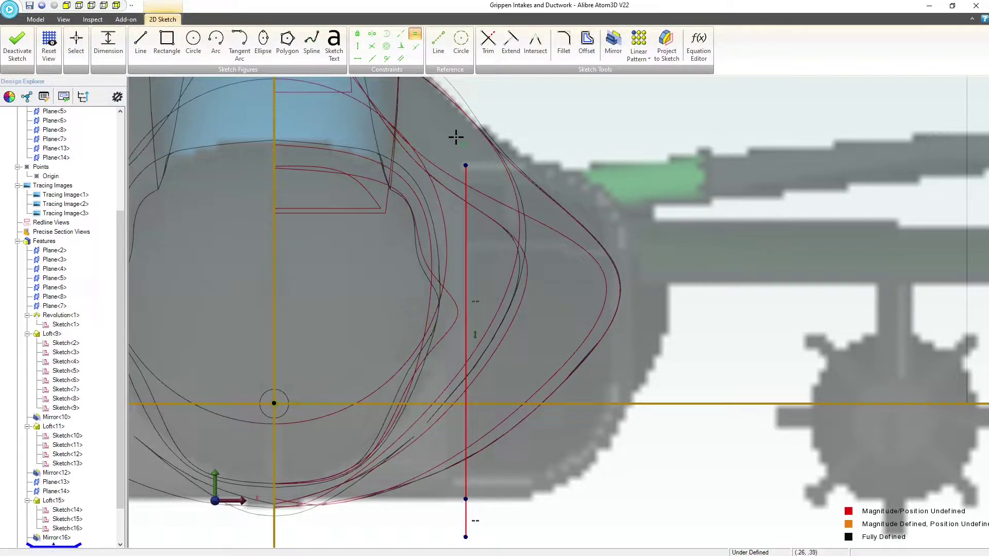
click(465, 221)
click(465, 514)
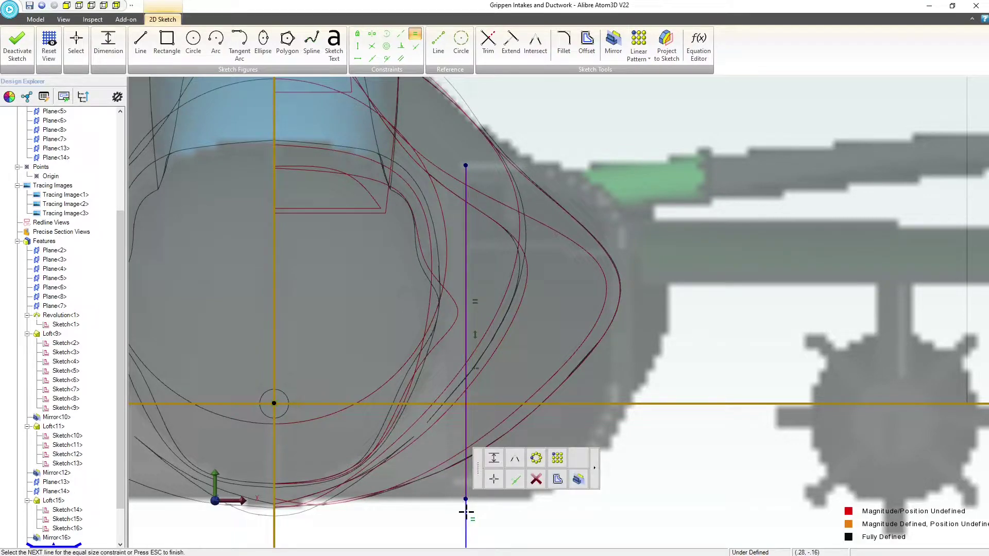
key(Escape)
Reposition the two equal segments to span the intake's inner edge from its upper to its lower edge, and view the sketch from the top
mouse_move(466, 452)
mouse_down()
mouse_move(470, 381)
mouse_move(467, 461)
mouse_up()
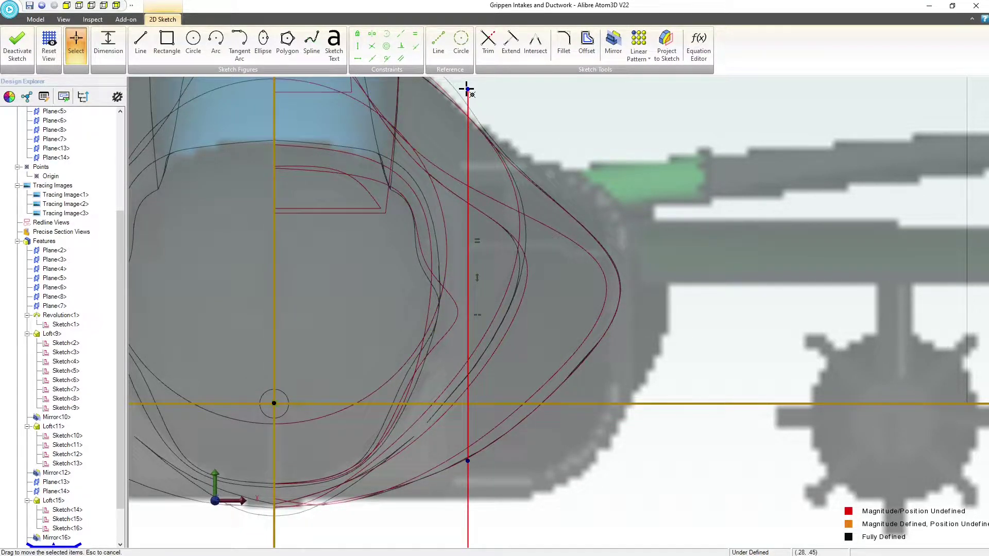
drag(465, 88, 470, 439)
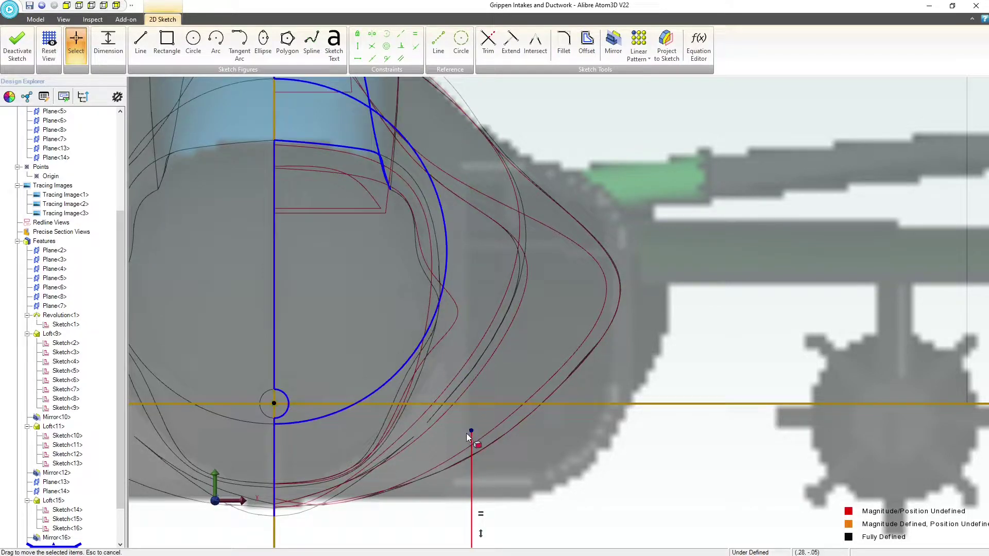
scroll(452, 404, down, 6)
scroll(473, 473, down, 1)
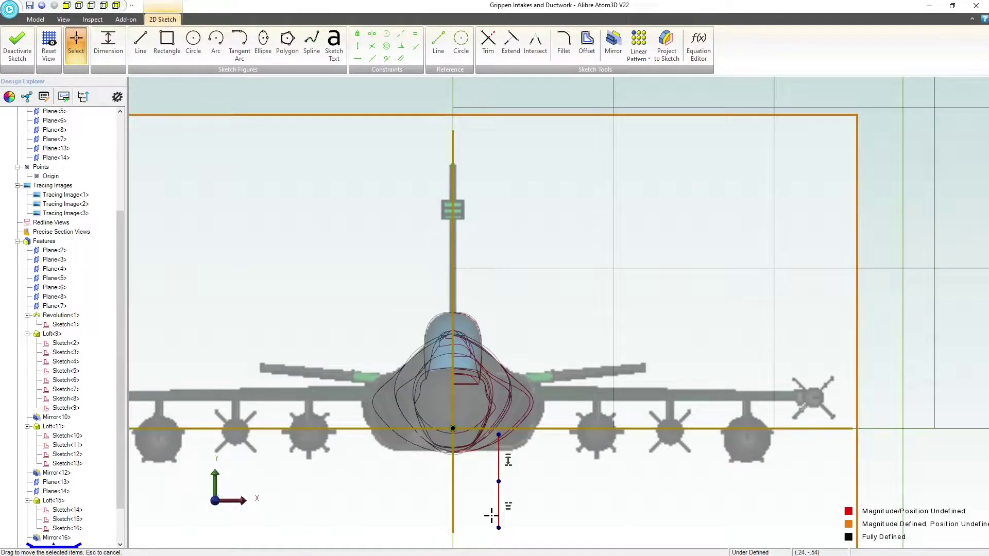
scroll(490, 442, up, 5)
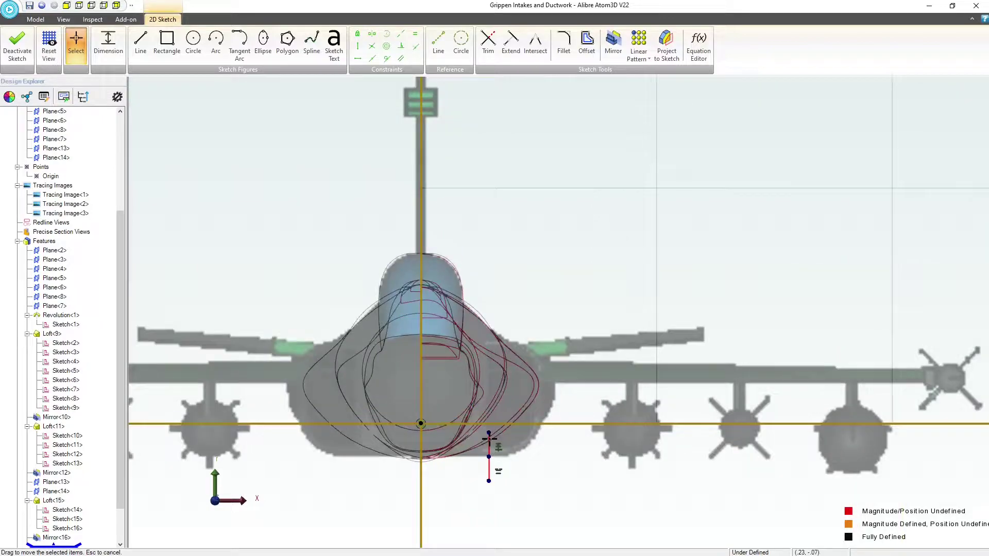
drag(448, 479, 442, 393)
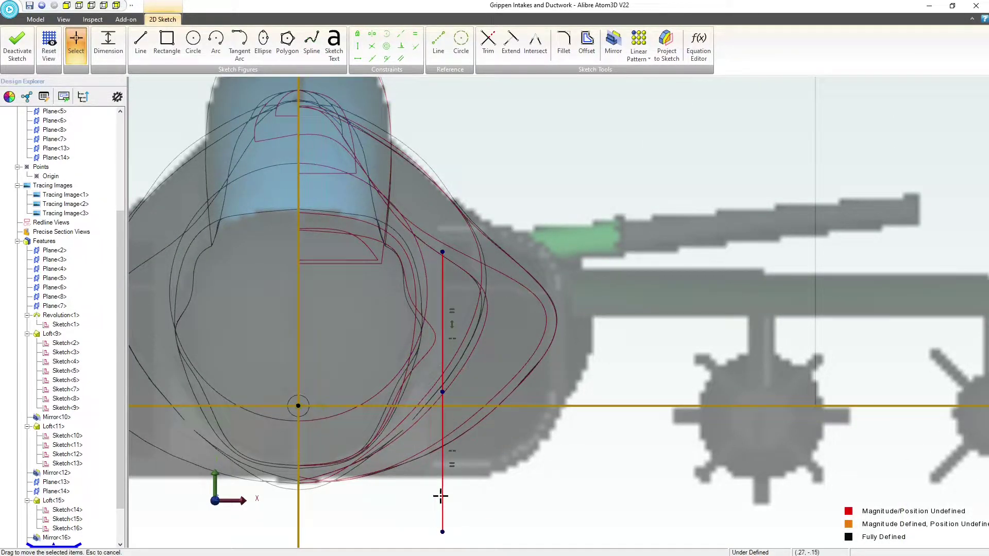
drag(444, 530, 433, 478)
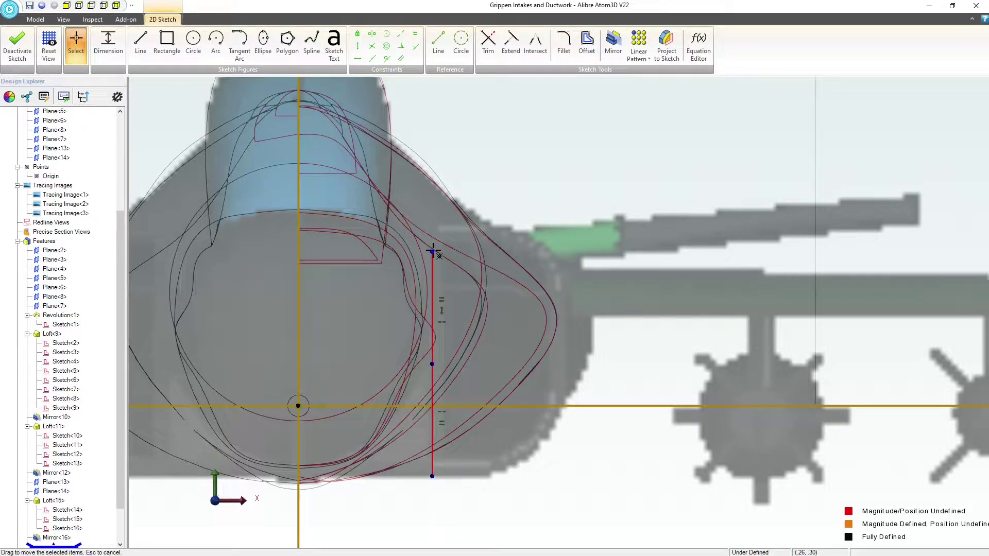
drag(432, 251, 434, 227)
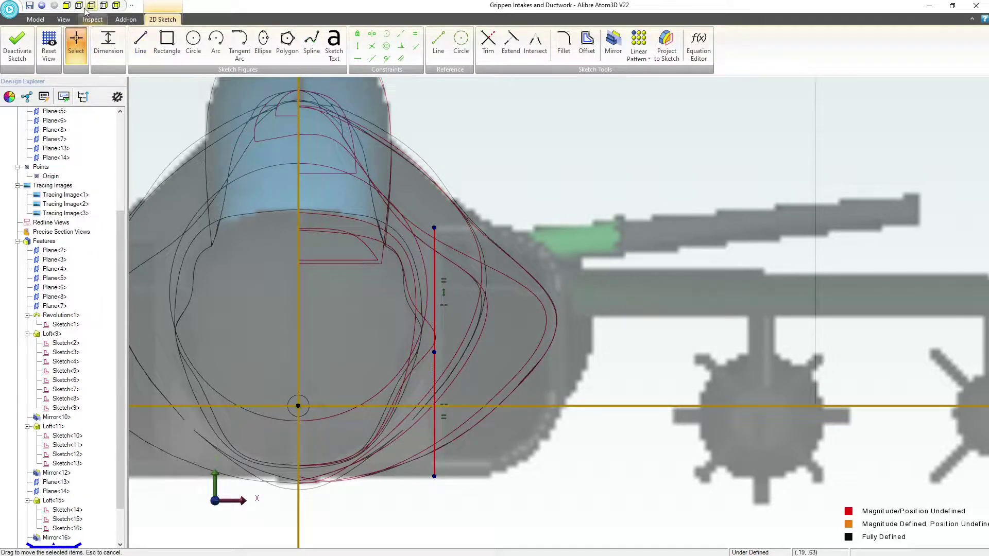
scroll(229, 148, up, 10)
scroll(315, 225, down, 8)
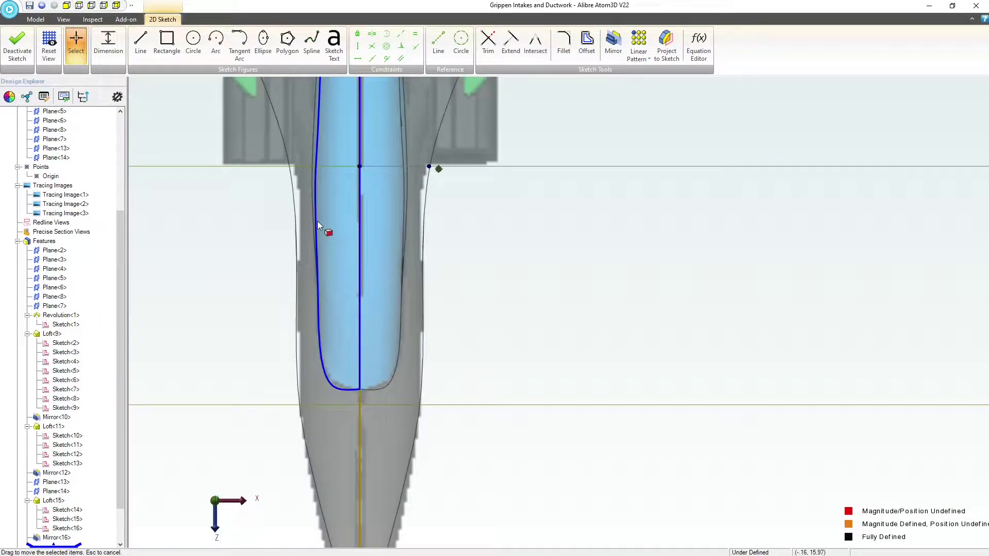
Shift the two vertical segments to about X 0.27, lining them up with the fuselage's outer edge as seen from the top
scroll(431, 170, up, 8)
scroll(290, 198, up, 3)
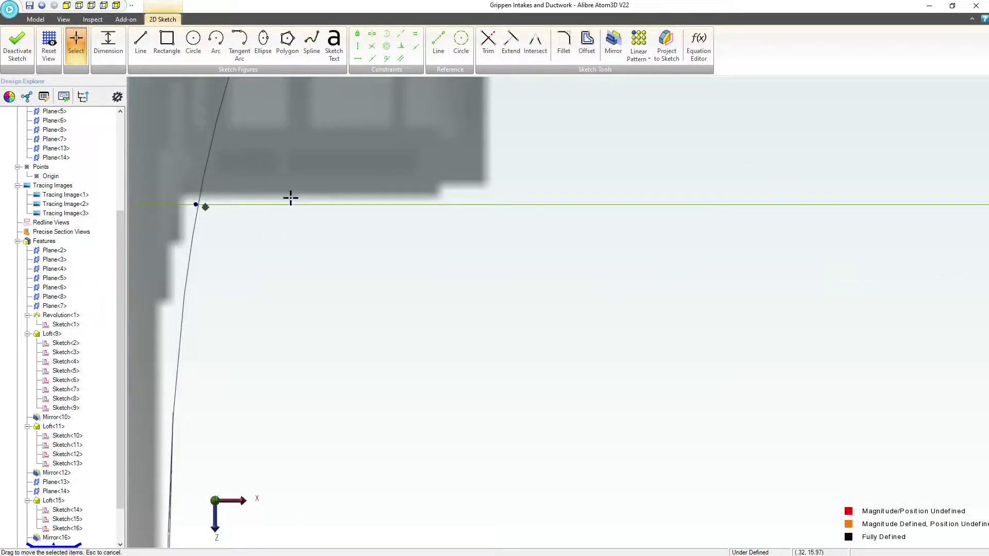
scroll(350, 255, down, 5)
scroll(307, 225, up, 6)
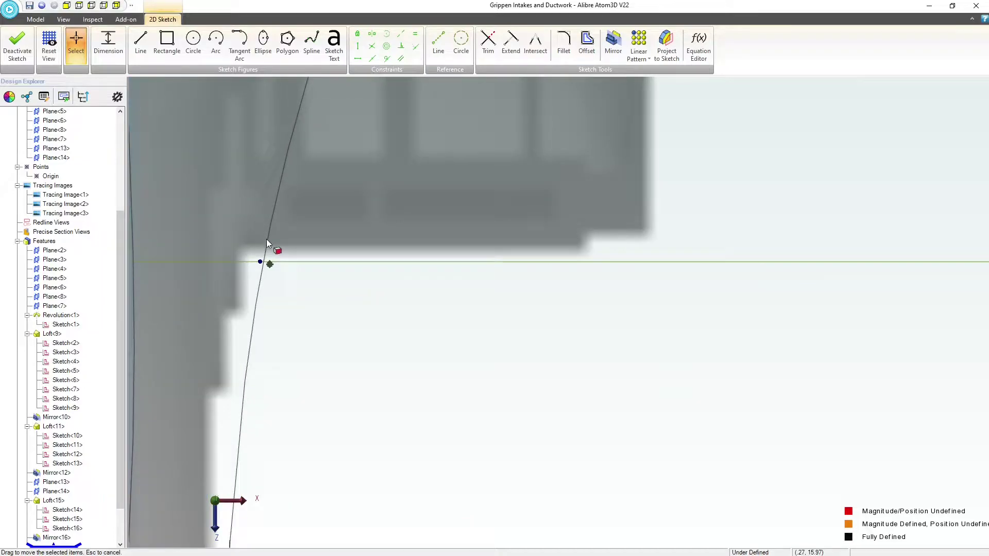
scroll(331, 280, down, 4)
scroll(363, 322, up, 3)
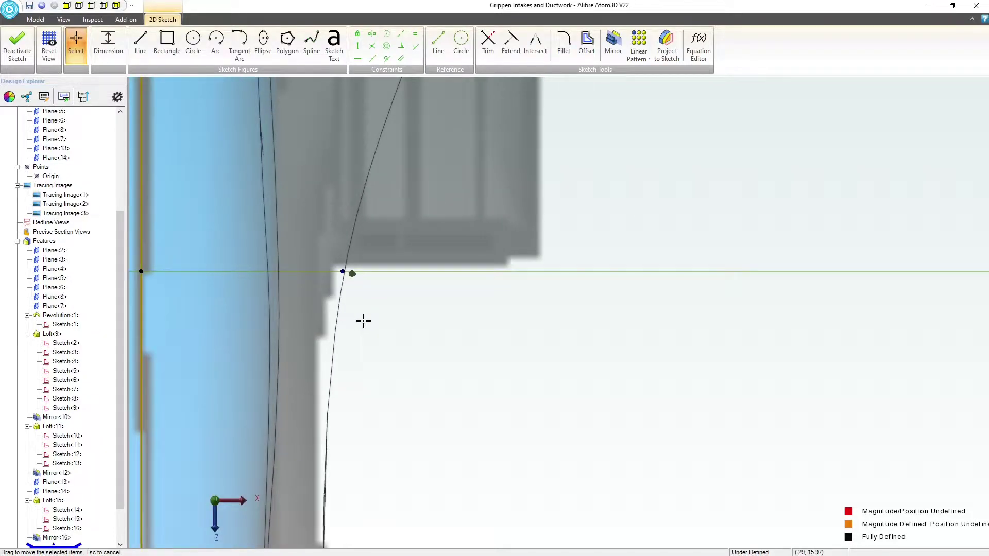
click(397, 311)
middle_drag(397, 311, 399, 305)
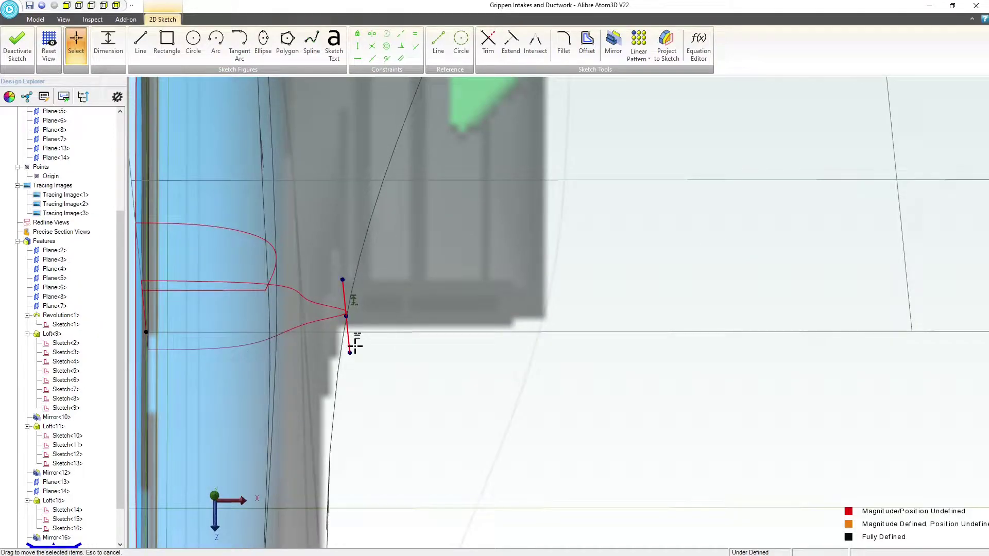
mouse_move(357, 346)
middle_down()
mouse_move(357, 357)
mouse_move(348, 312)
middle_up()
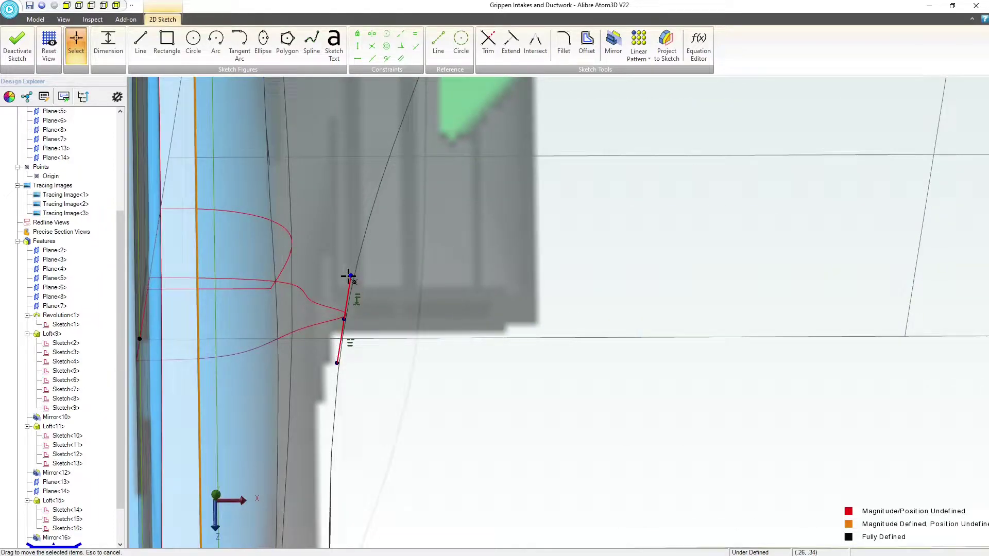
drag(352, 276, 358, 277)
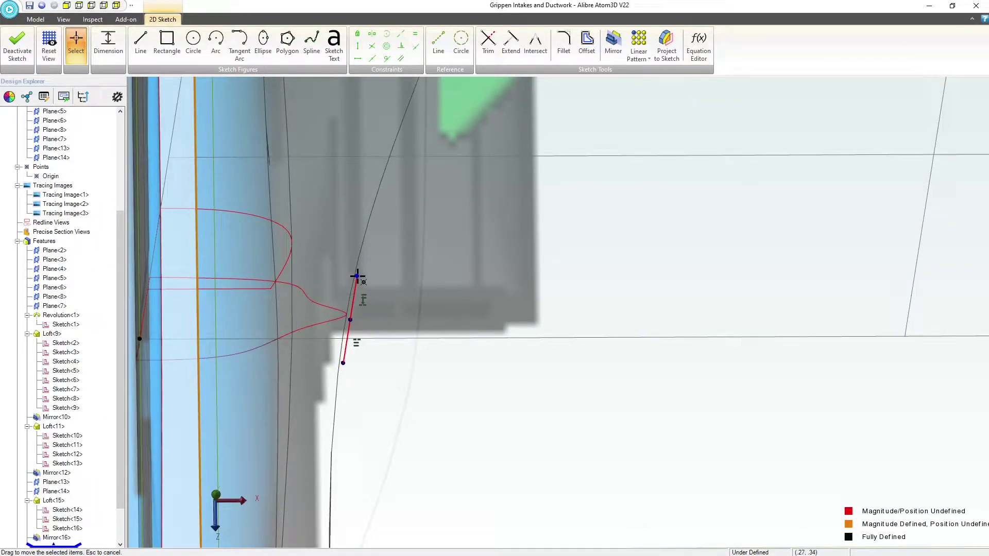
scroll(350, 305, up, 3)
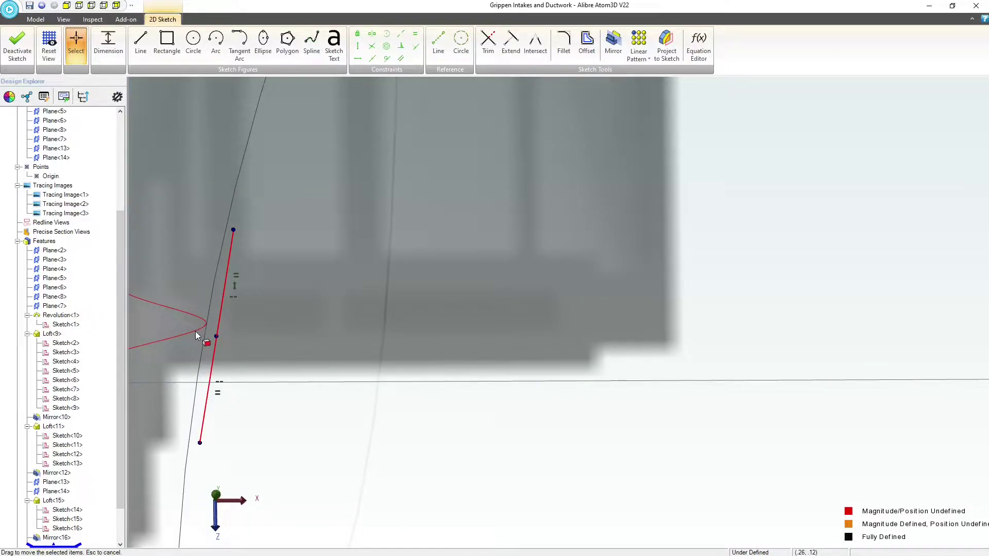
drag(233, 230, 227, 230)
scroll(231, 273, down, 2)
scroll(231, 273, down, 2)
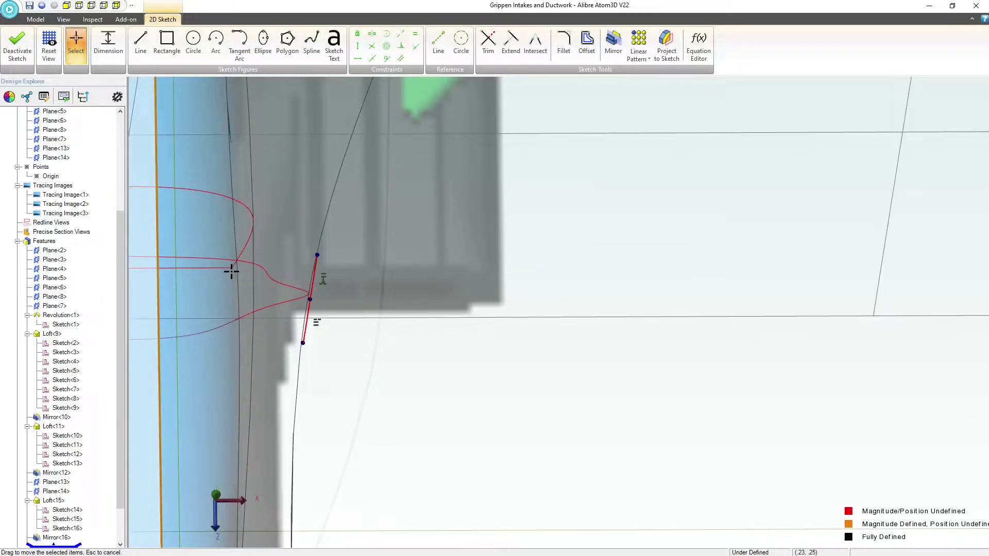
View the sketch plane straight on and dimension the vertical distances from the origin to the lower and upper ends of the segments
click(49, 45)
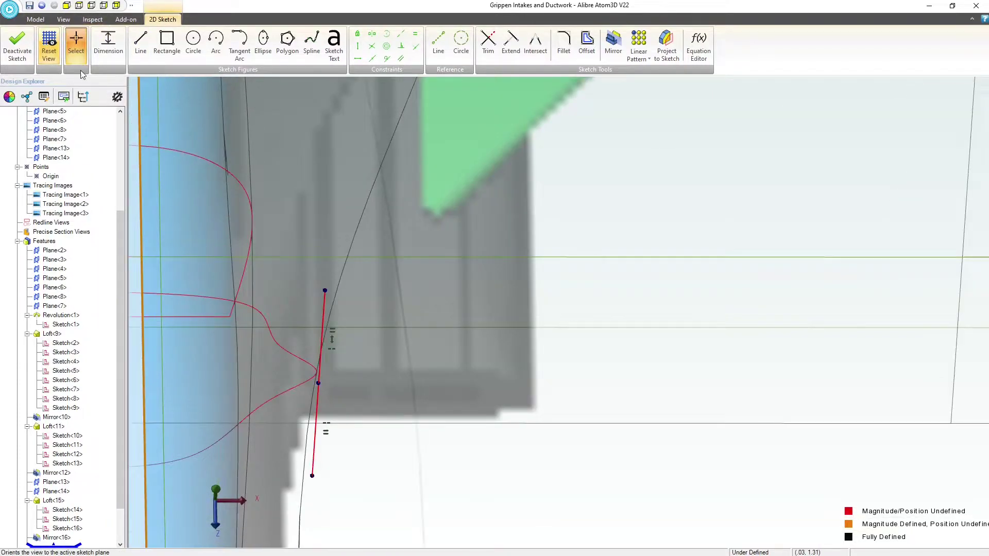
scroll(569, 160, up, 3)
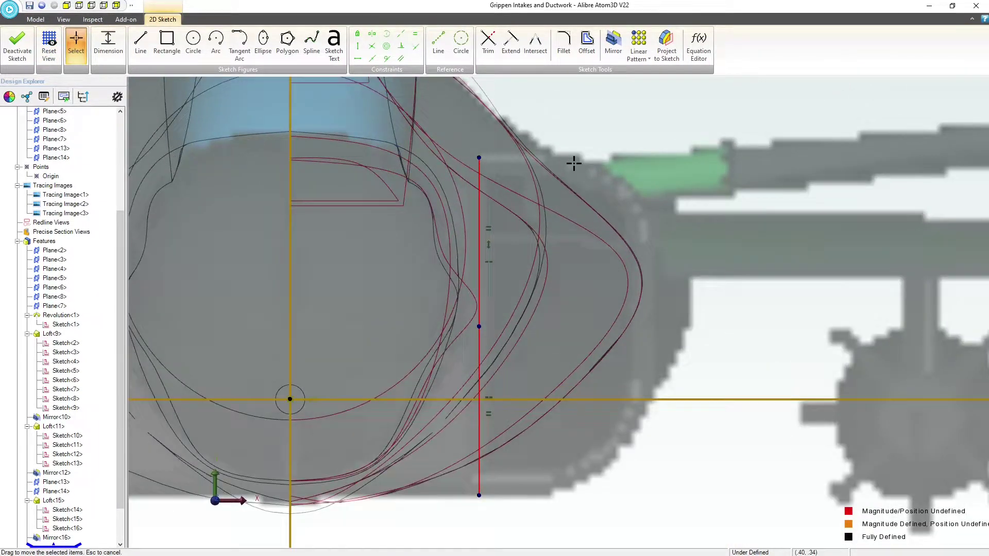
click(107, 46)
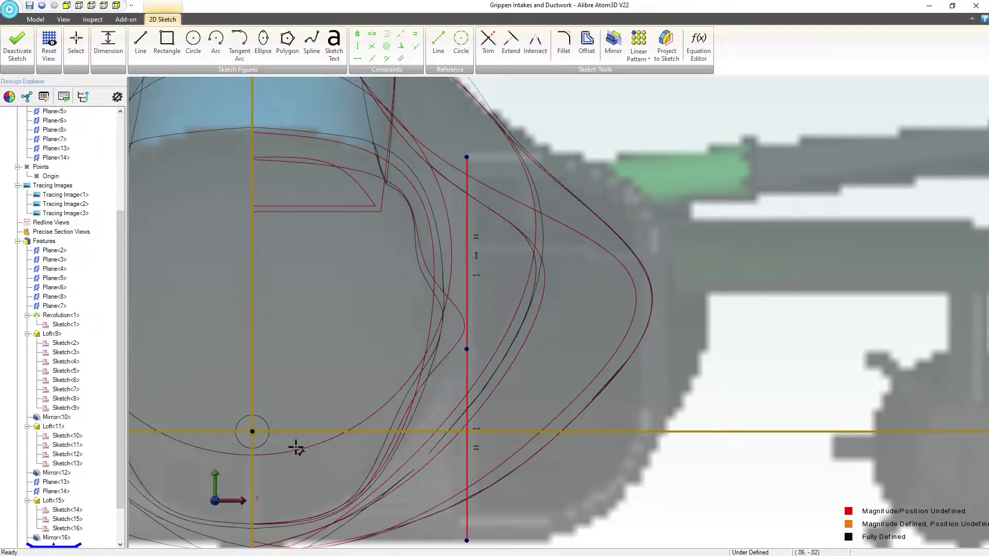
click(252, 431)
click(188, 459)
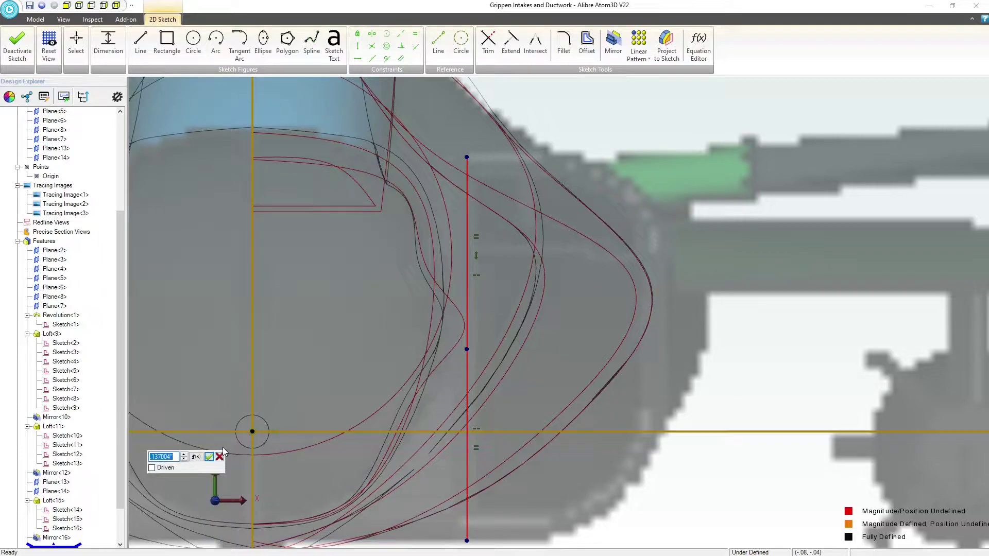
click(209, 457)
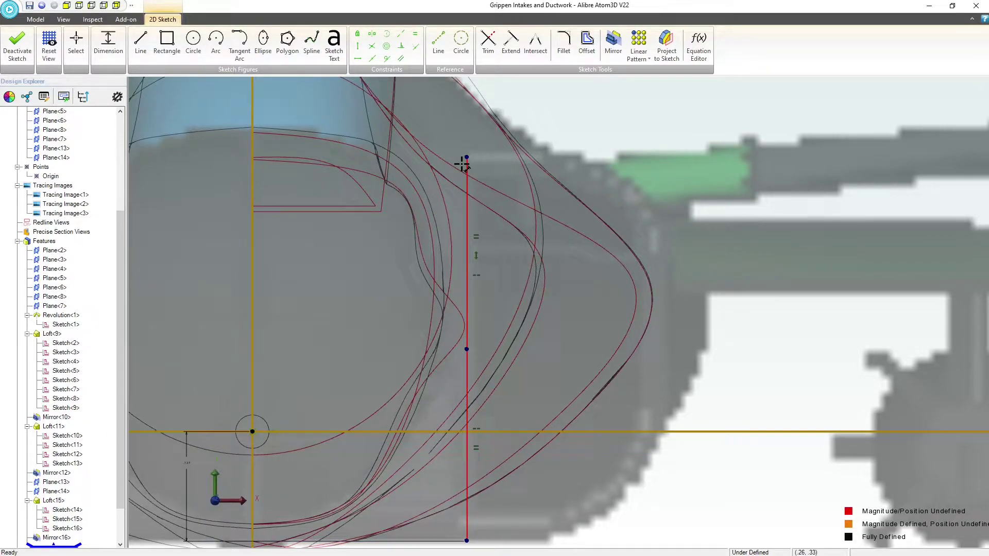
click(465, 157)
click(206, 221)
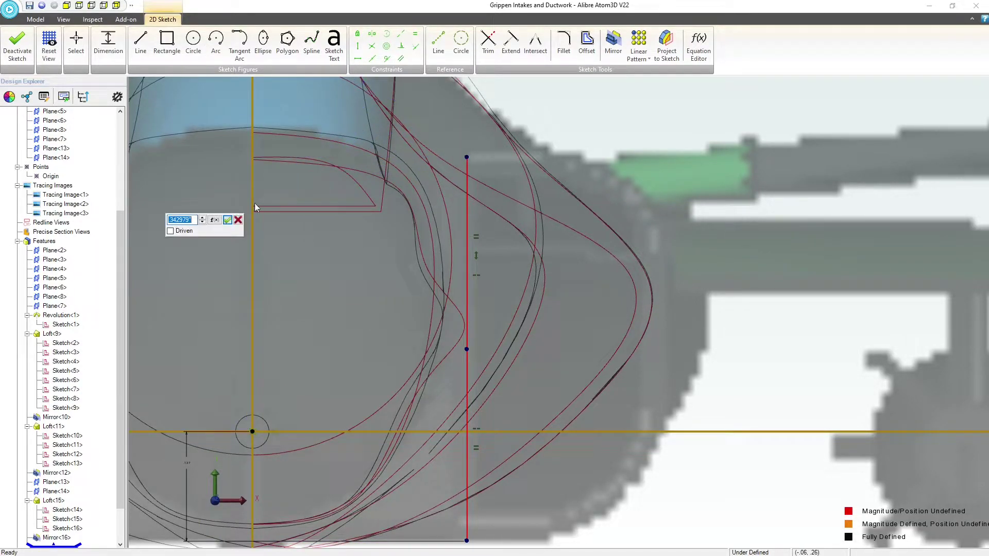
click(227, 220)
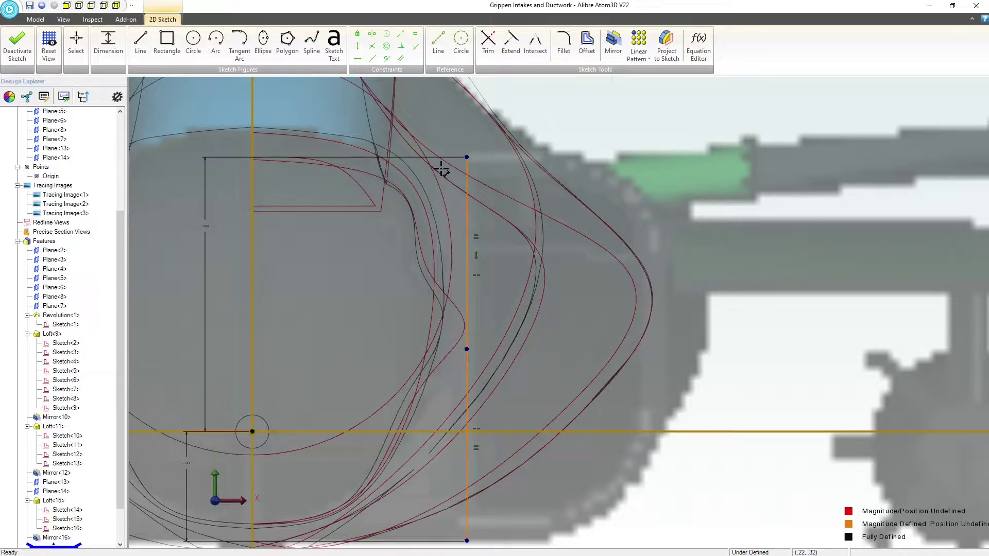
key(Escape)
drag(465, 156, 469, 156)
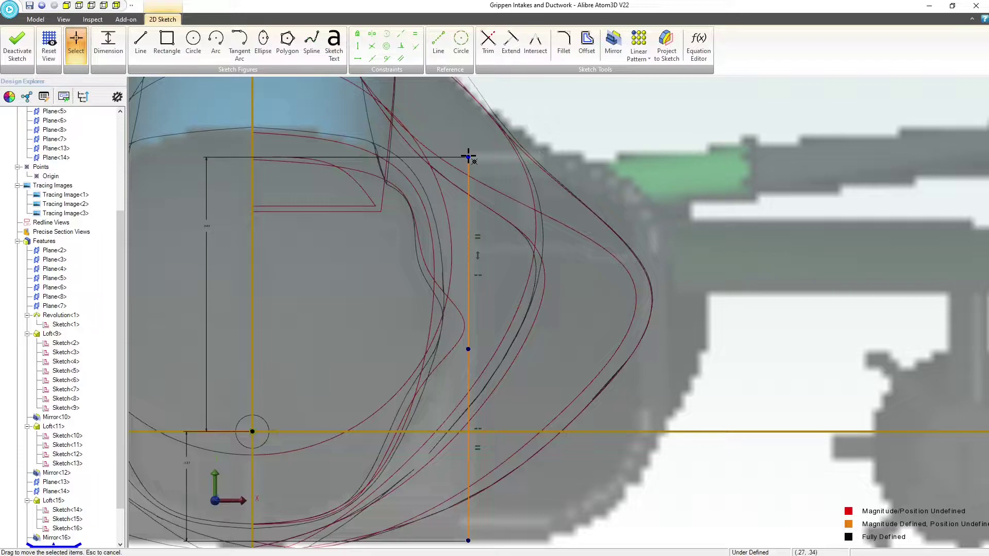
key(ctrl+z)
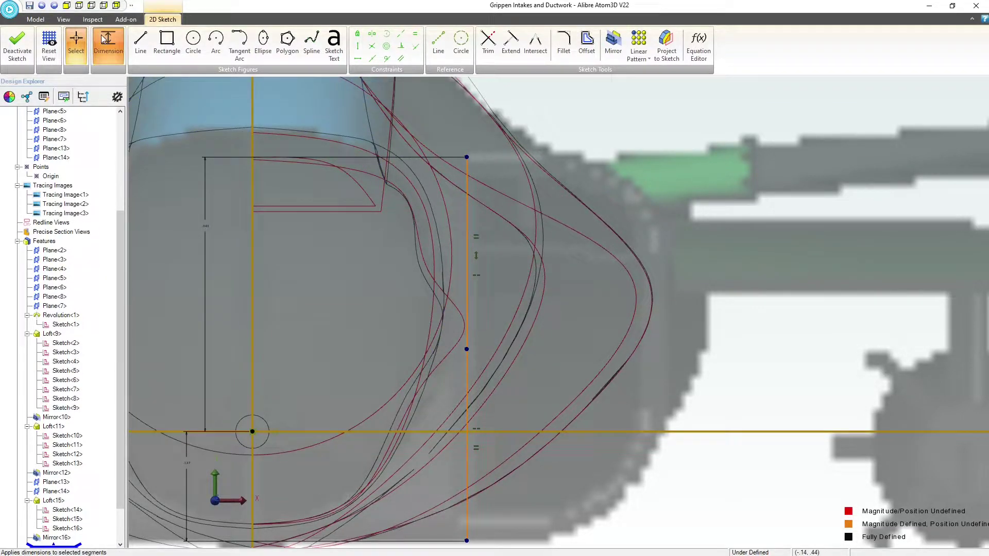
Dimension the horizontal distance from the origin to the vertical segments
click(95, 48)
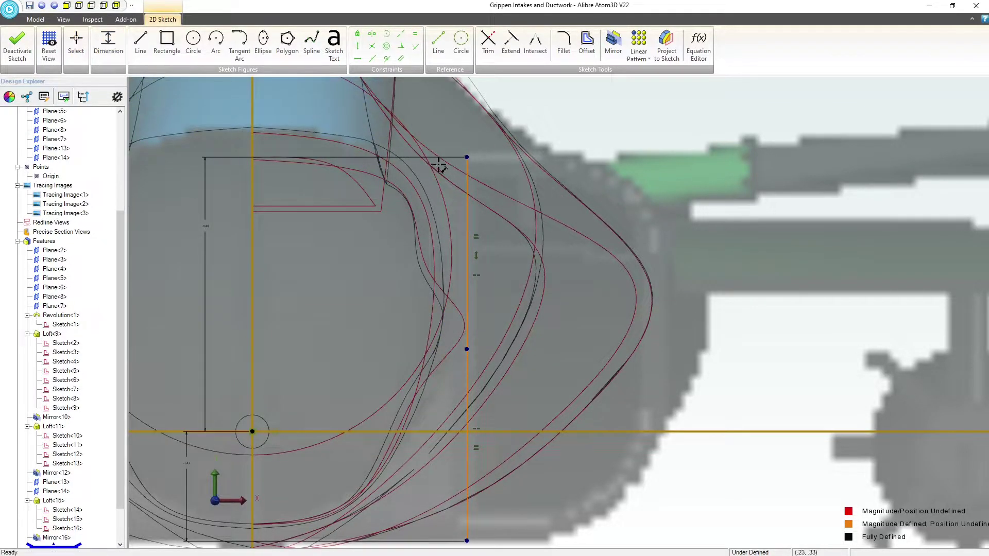
click(252, 430)
click(382, 125)
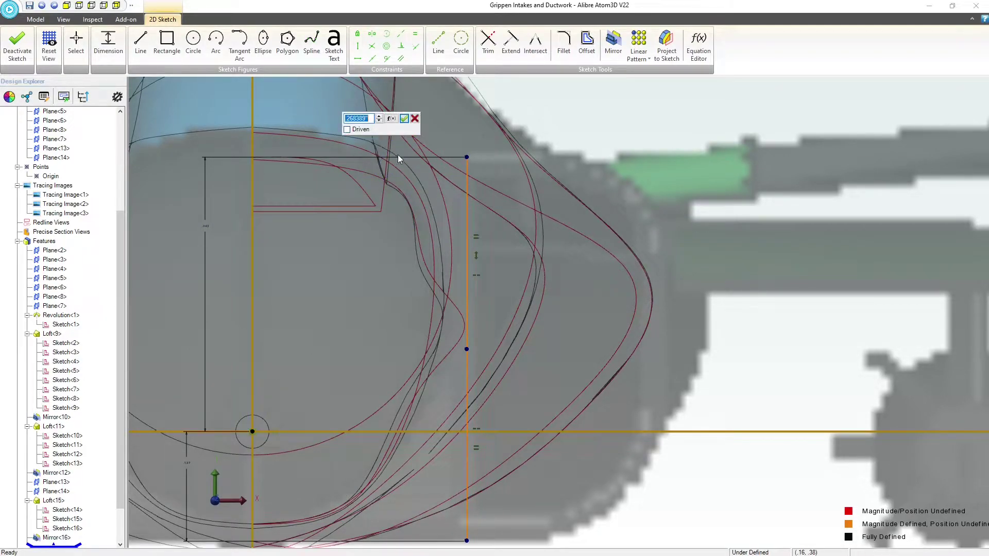
click(403, 118)
Draw a spline from the upper to the lower end of the vertical segments, tracing the intake's rounded outer outline out to about X 0.51
scroll(380, 194, down, 2)
scroll(474, 192, up, 4)
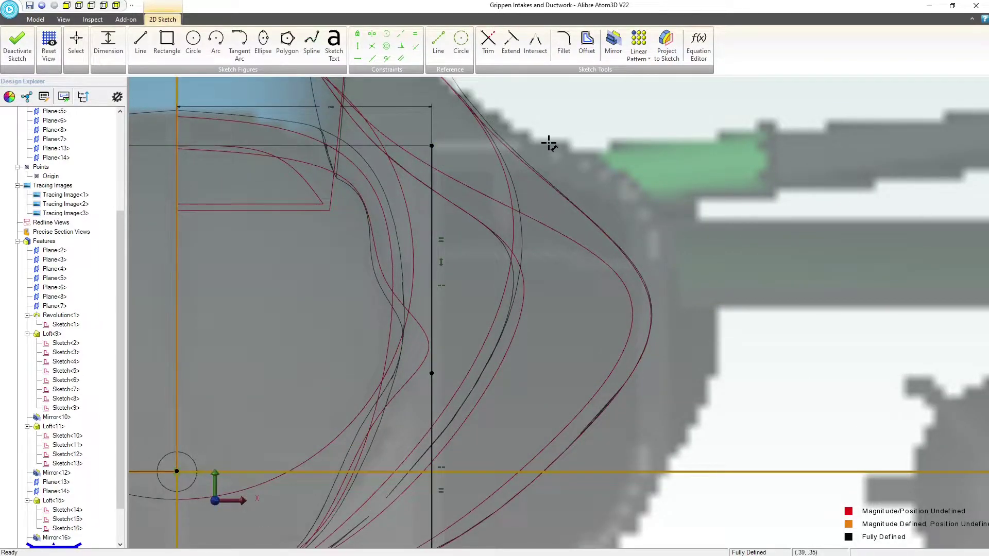
scroll(598, 350, down, 2)
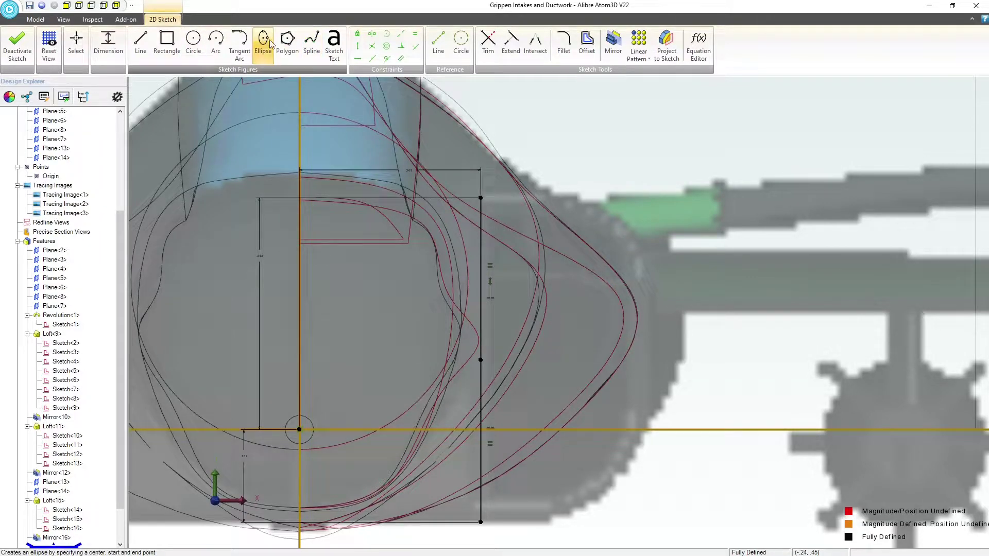
click(311, 43)
click(480, 197)
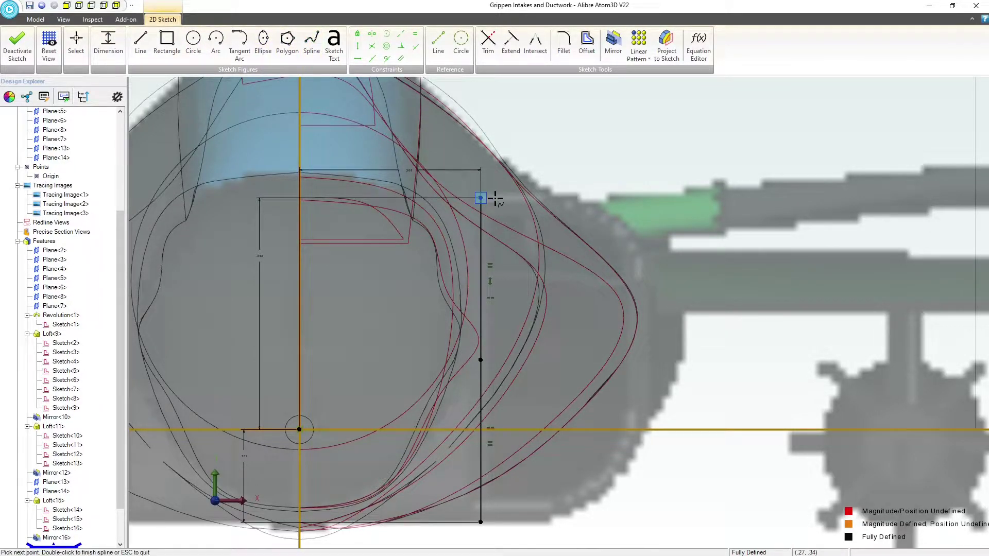
click(565, 198)
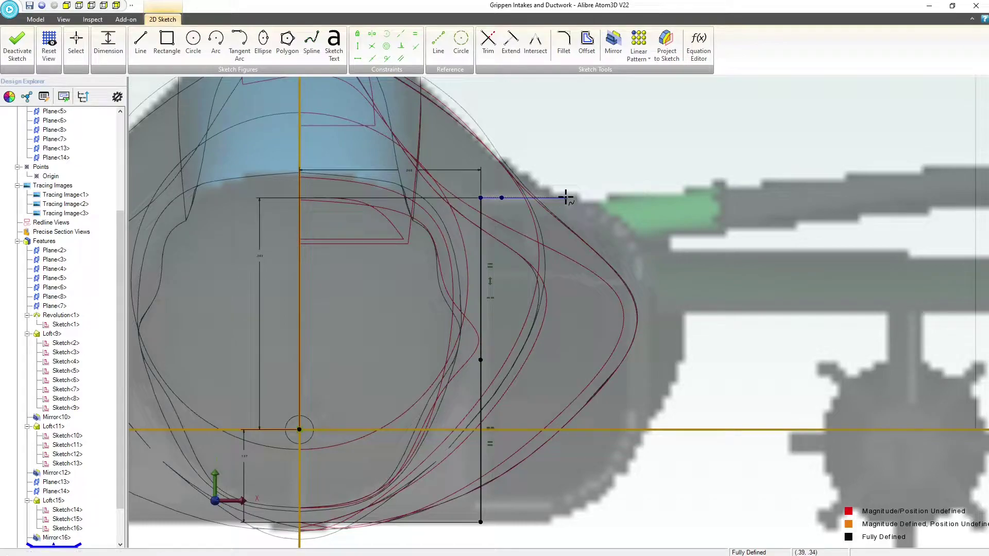
click(605, 211)
click(644, 256)
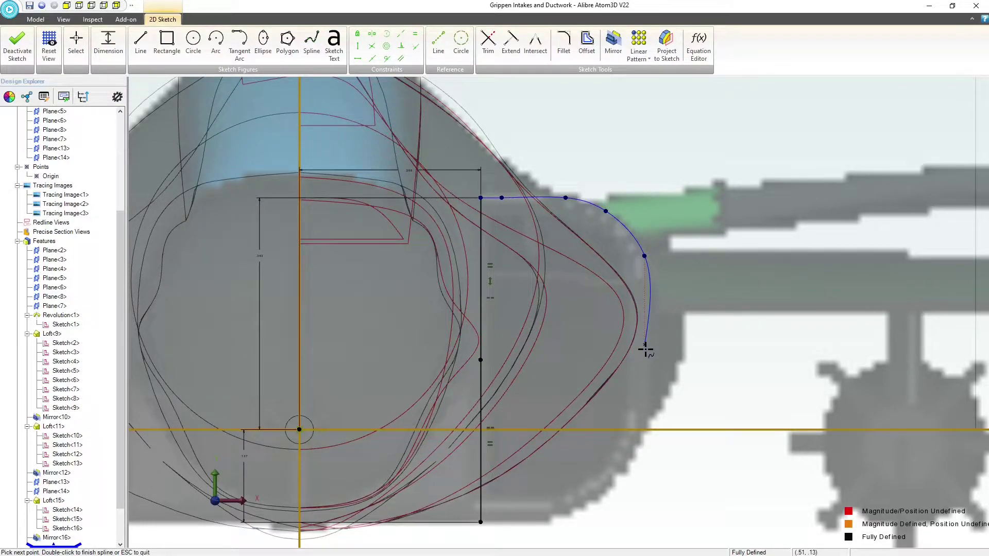
click(644, 364)
click(644, 426)
click(630, 462)
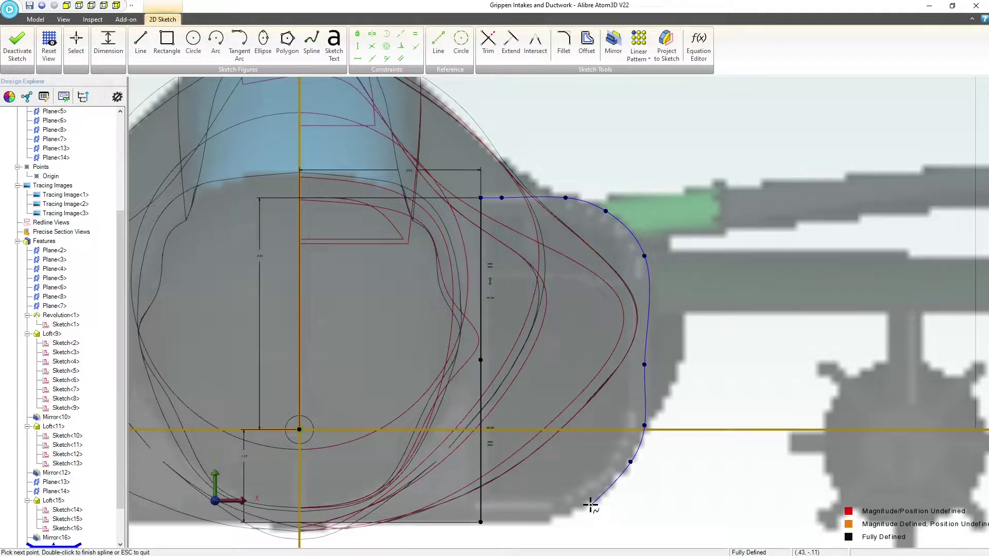
click(588, 506)
click(545, 522)
click(481, 521)
key(Escape)
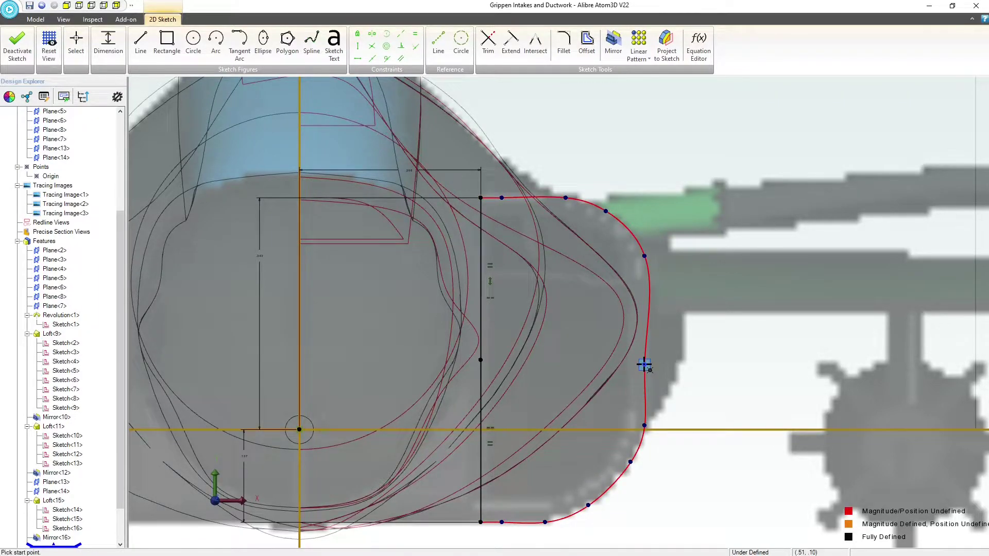
key(Escape)
Adjust the spline points along the intake's outer side and upper corner to smooth the curve against the tracing image
drag(645, 365, 646, 332)
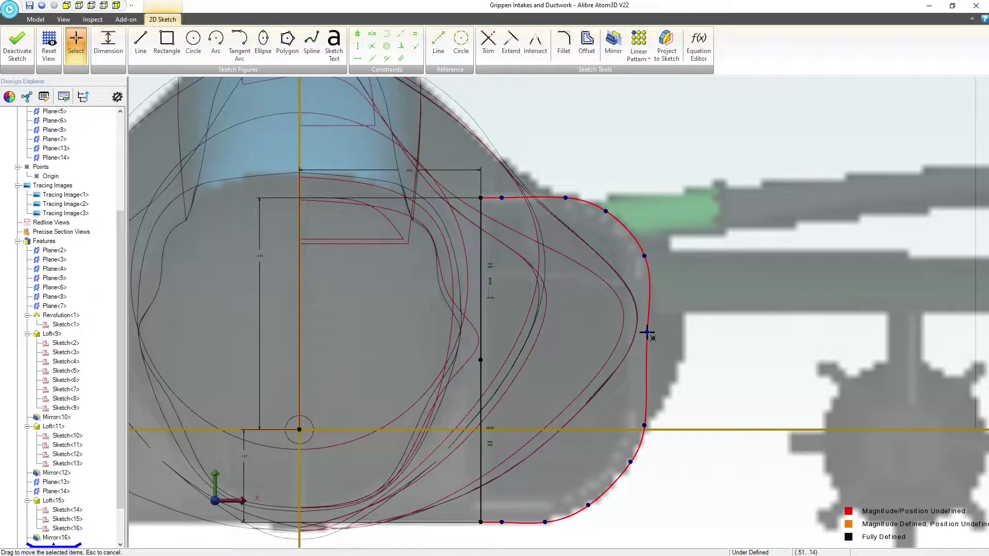
click(644, 256)
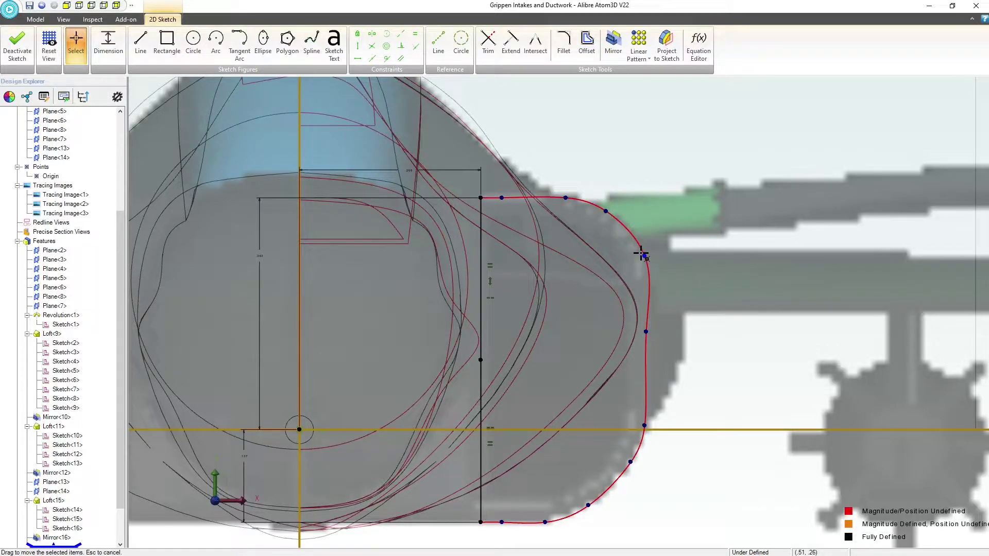
drag(641, 254, 638, 250)
click(645, 281)
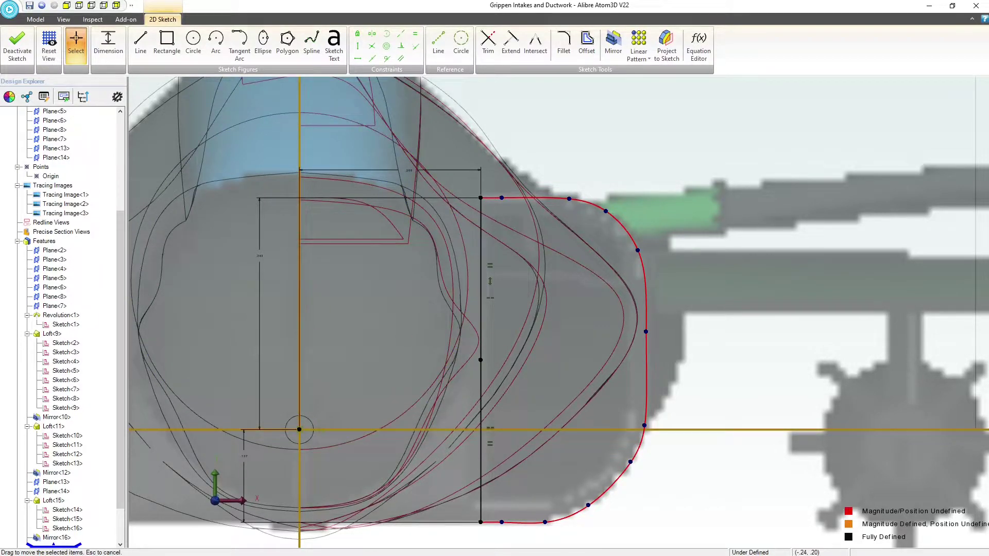
Switch to the New Part (2) window and try to loft a boss between its two sketches of concentric circles
drag(0, 5, 212, 0)
middle_drag(395, 360, 402, 362)
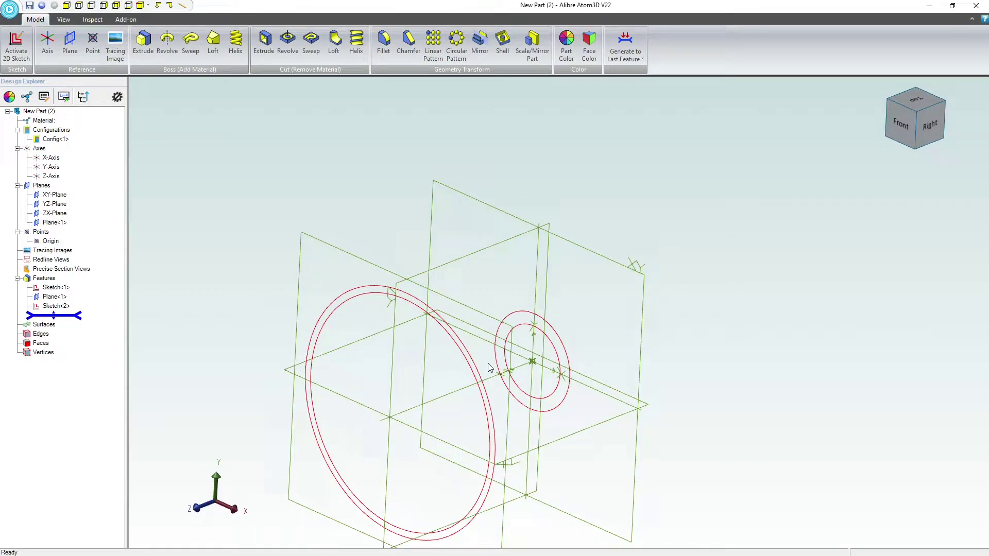
click(213, 42)
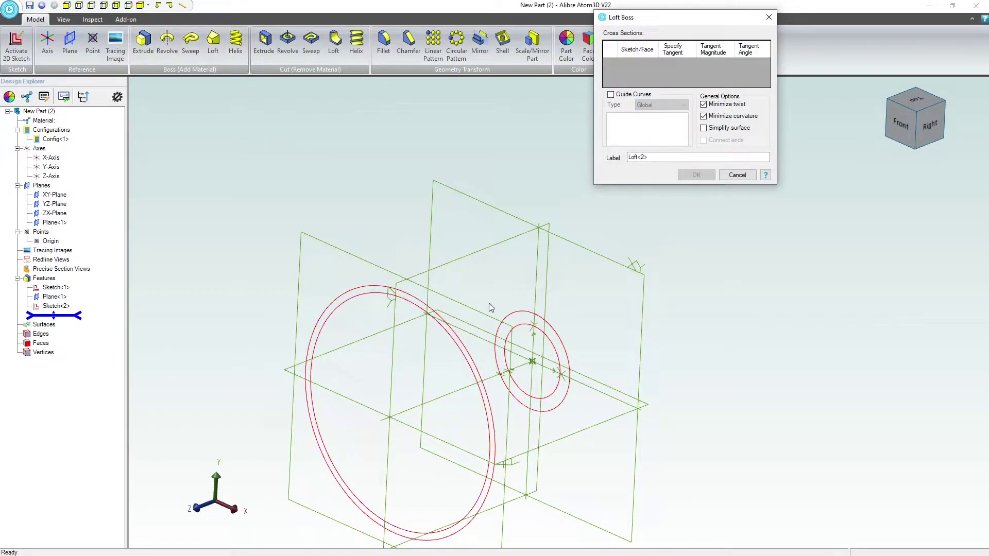
click(533, 322)
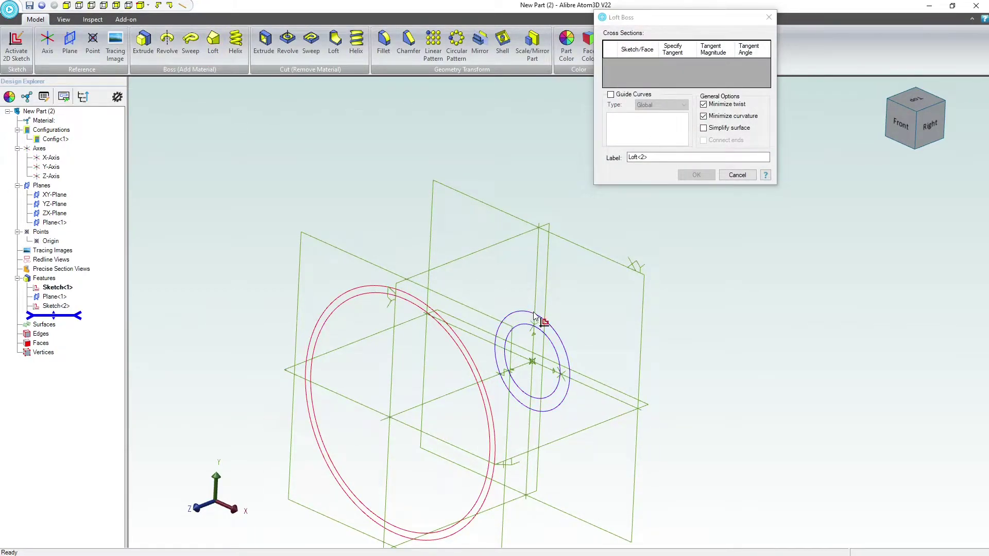
click(412, 297)
click(695, 175)
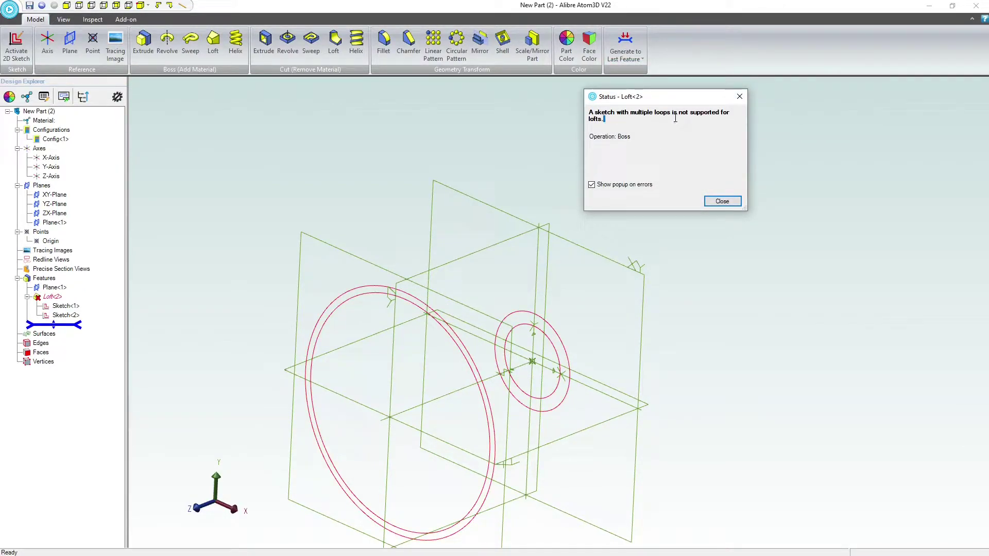
click(722, 201)
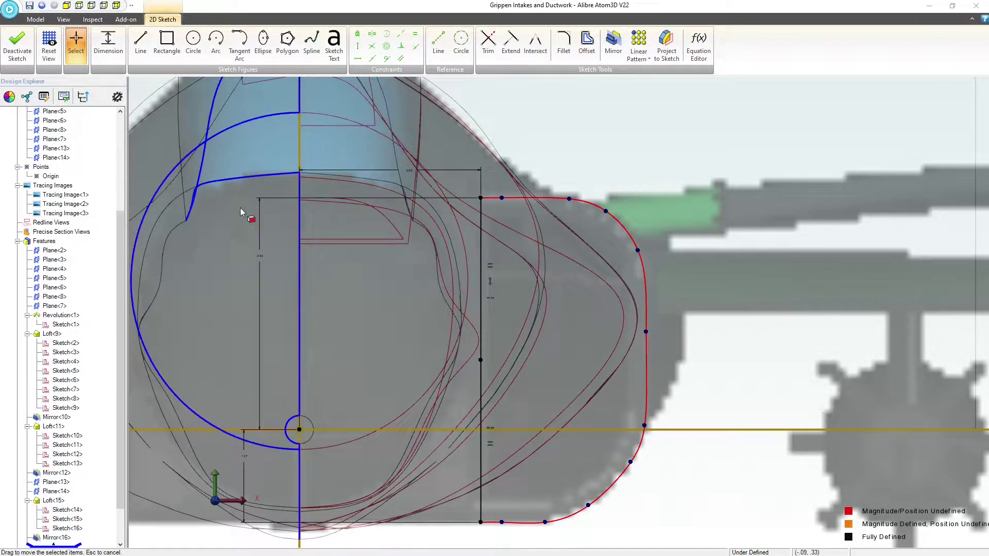
Finish the intake profile sketch in the Grippen Intakes and Ductwork part
key(ctrl+k)
scroll(500, 250, down, 2)
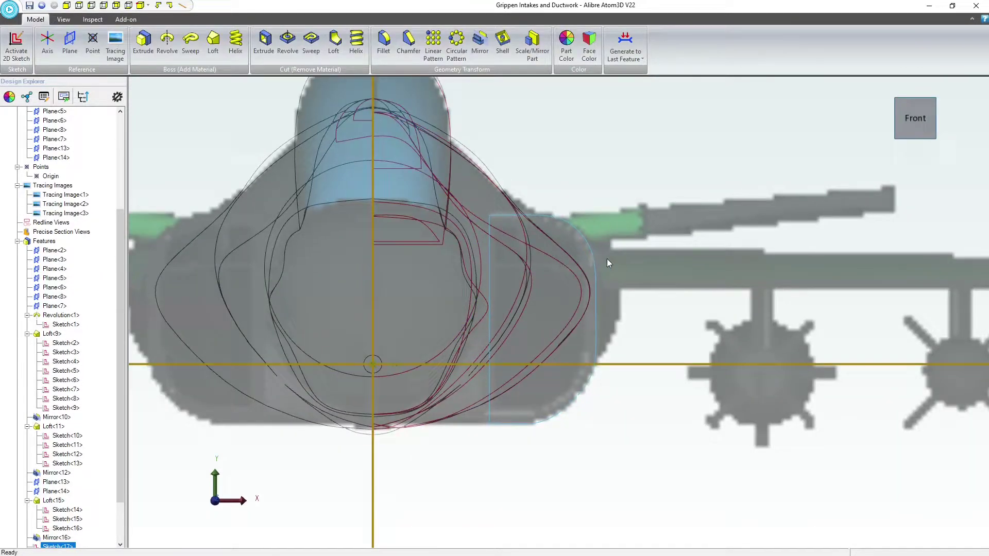
Try to loft a boss between the fuselage section Sketch<6> and the intake profile Sketch<17>
middle_drag(616, 262, 609, 268)
scroll(612, 269, down, 6)
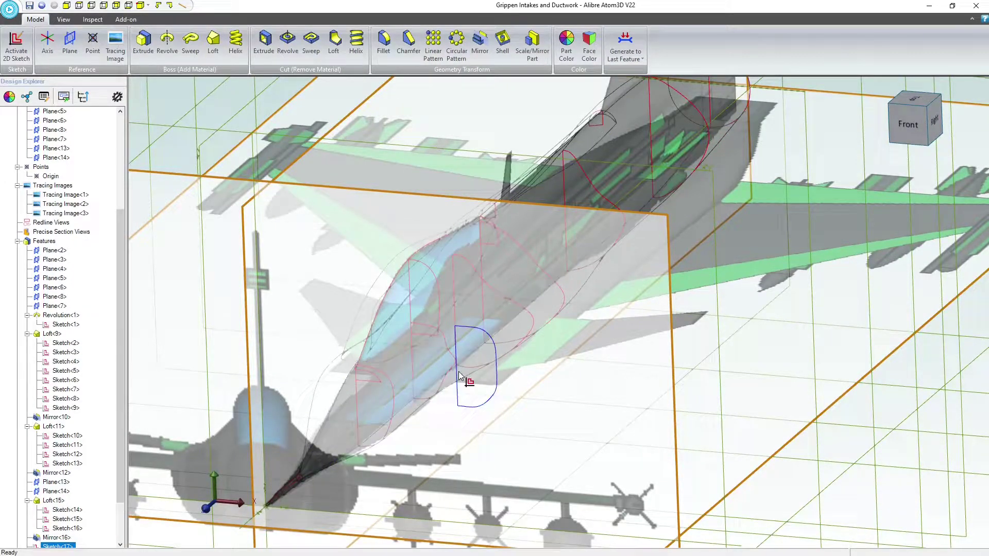
right_drag(460, 391, 461, 391)
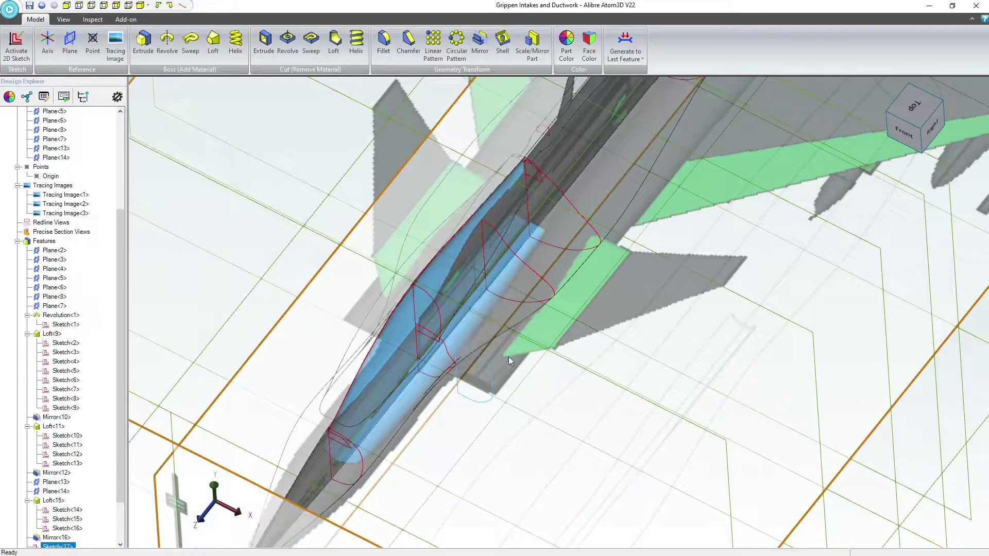
click(555, 180)
right_drag(594, 206, 586, 213)
click(586, 213)
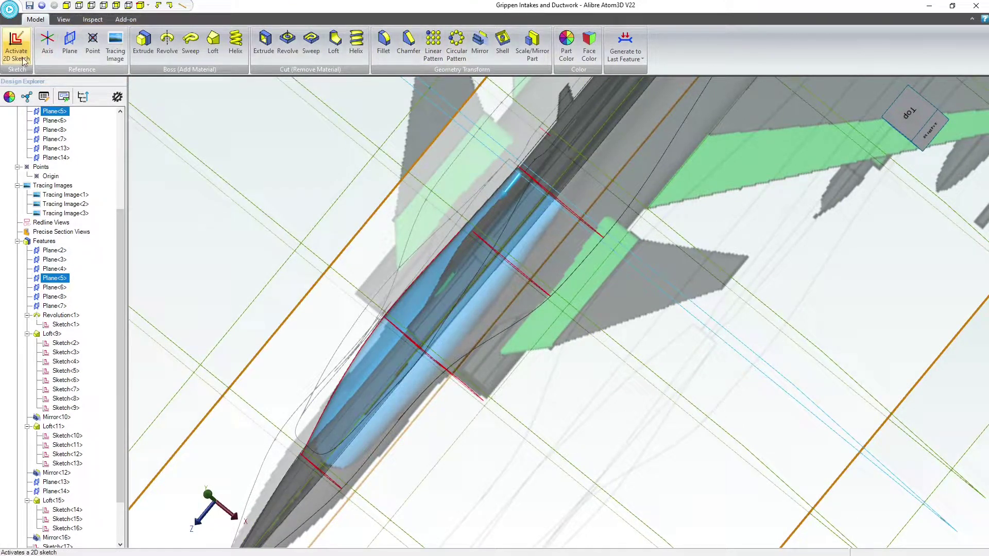
click(535, 181)
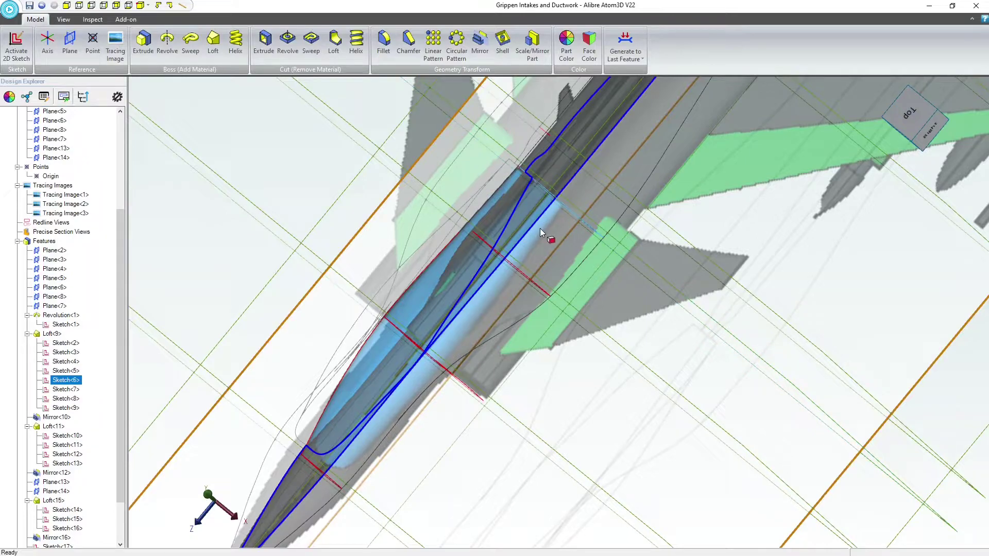
right_drag(539, 228, 538, 215)
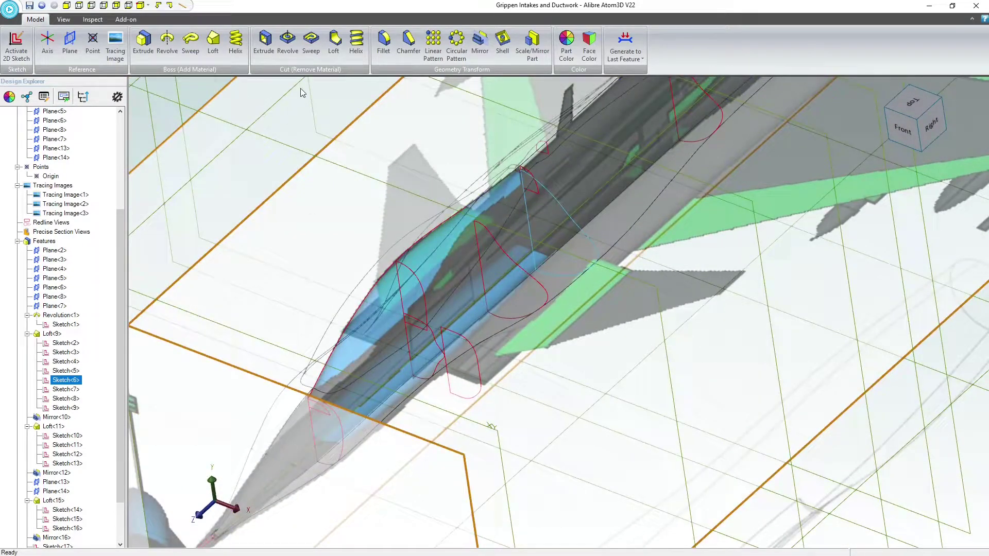
click(209, 44)
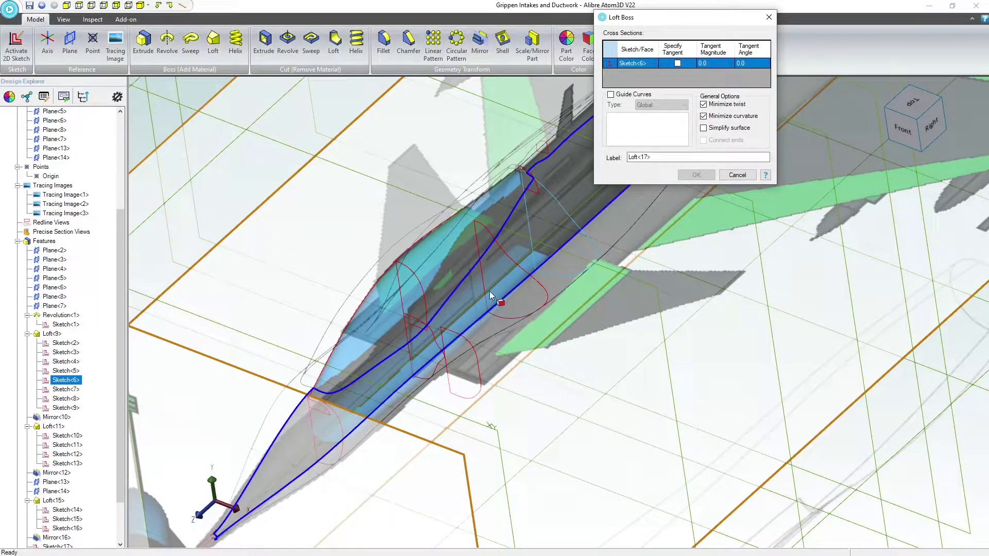
click(469, 340)
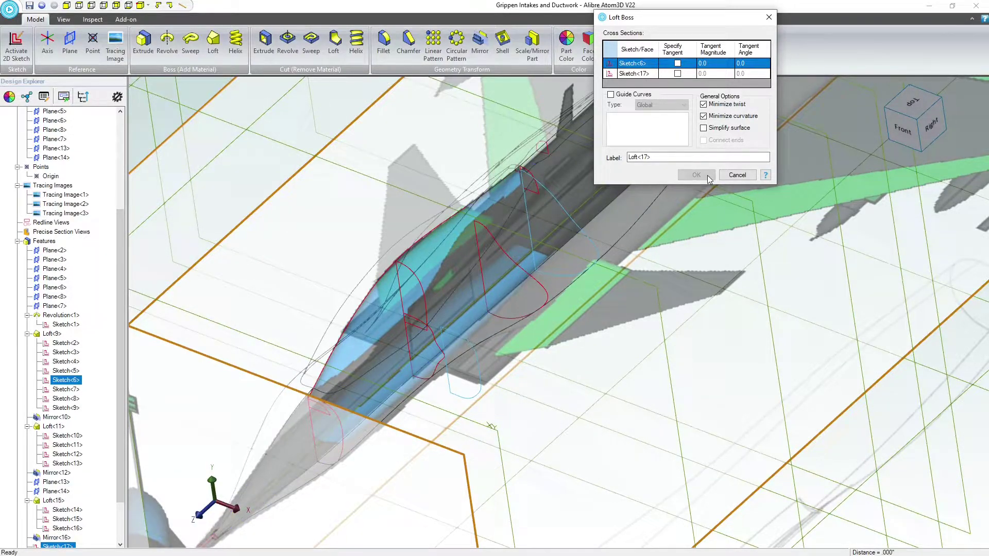
click(736, 175)
Create a sketch on Plane<5> by projecting Sketch<6>, maintaining its figure type and its association to the source entity
middle_drag(565, 208, 547, 202)
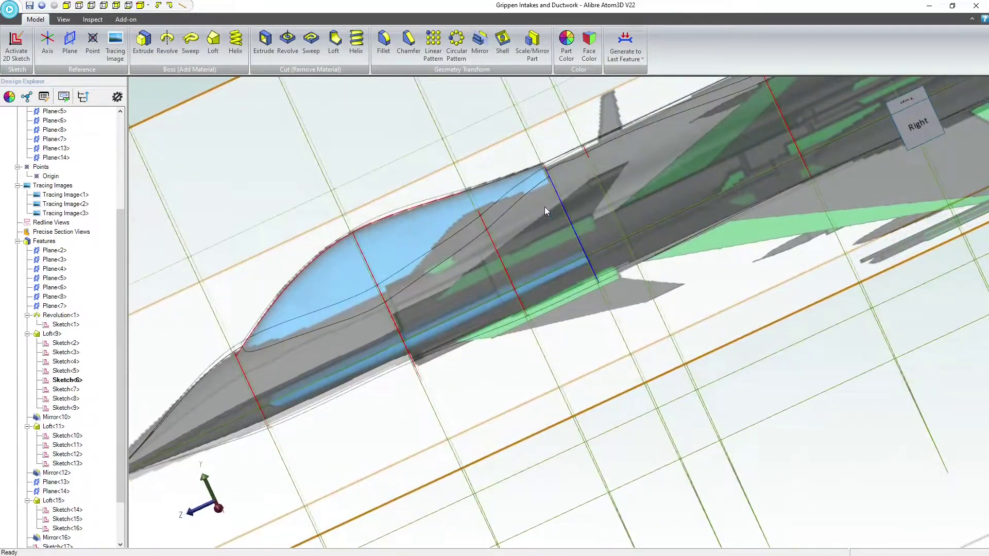
click(534, 143)
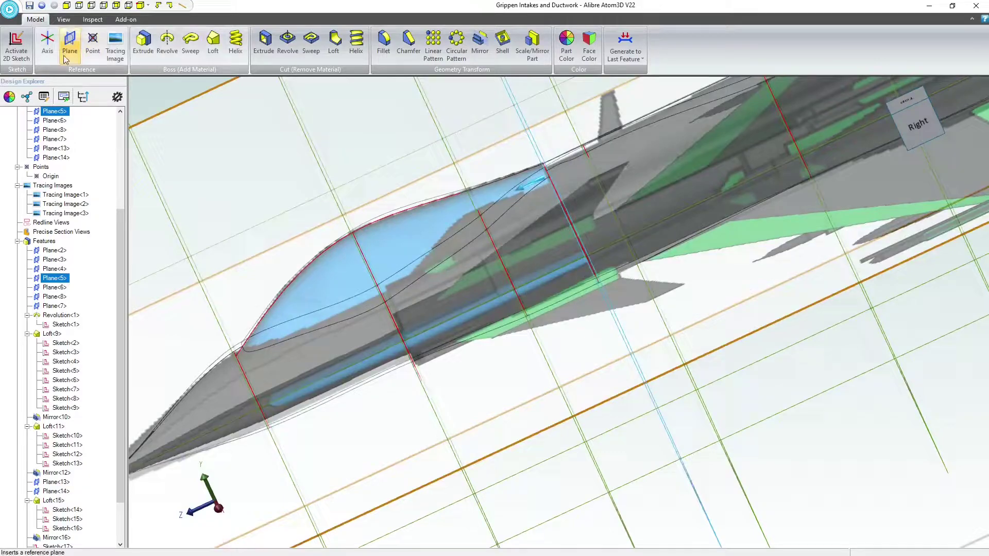
click(21, 49)
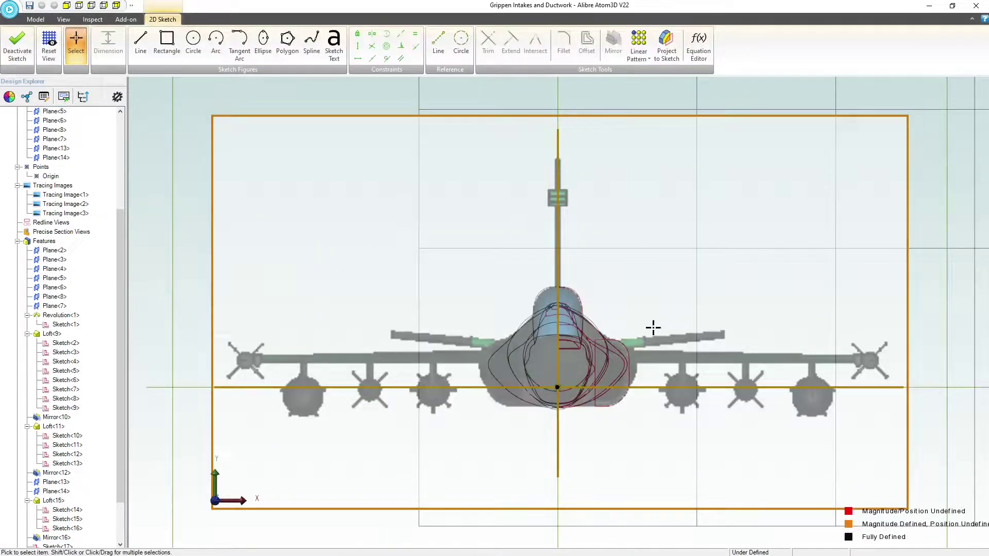
middle_drag(657, 324, 647, 339)
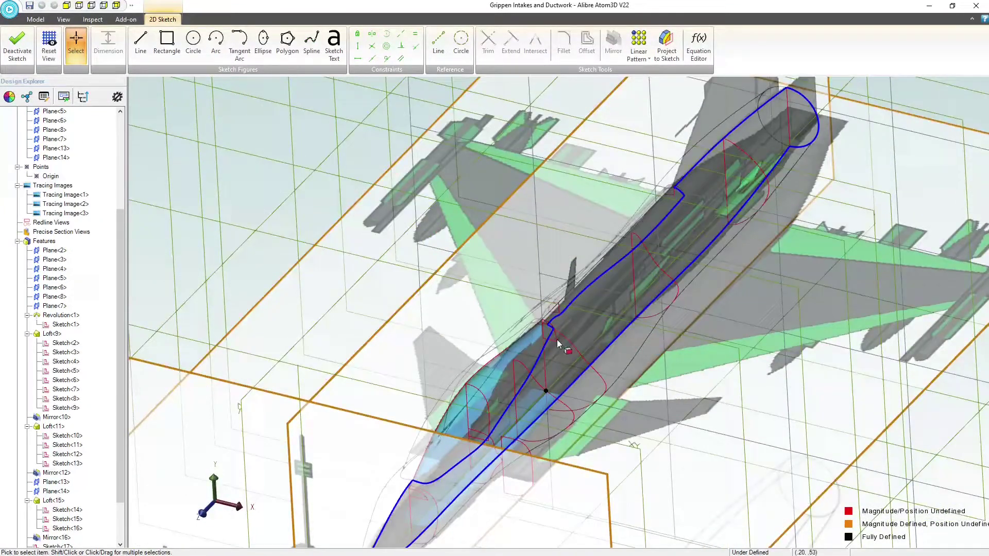
scroll(557, 339, up, 3)
click(666, 44)
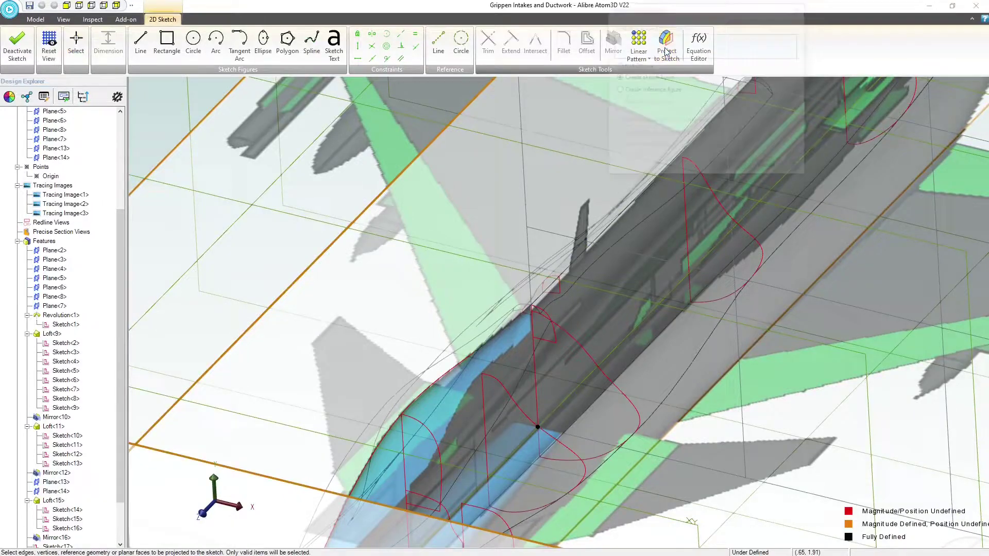
click(68, 381)
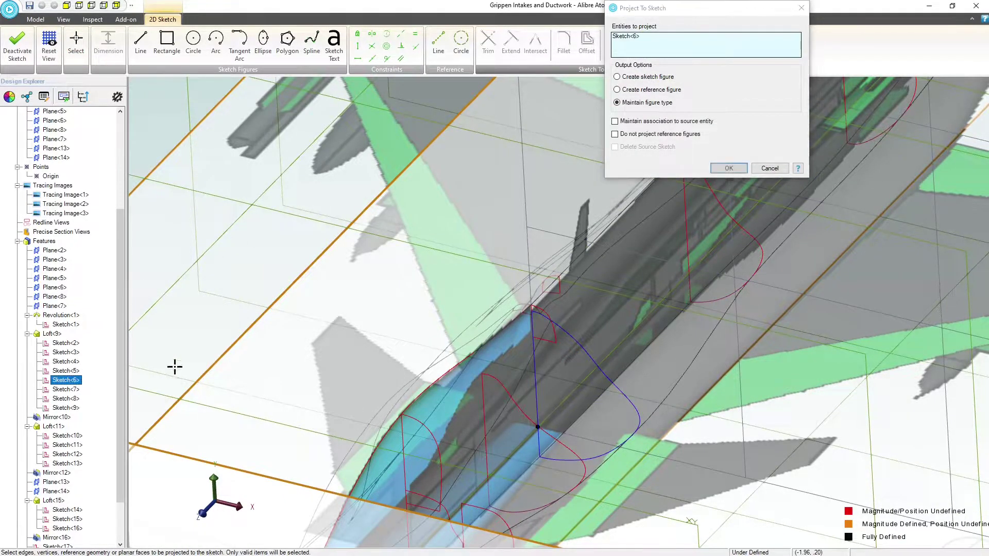
click(618, 78)
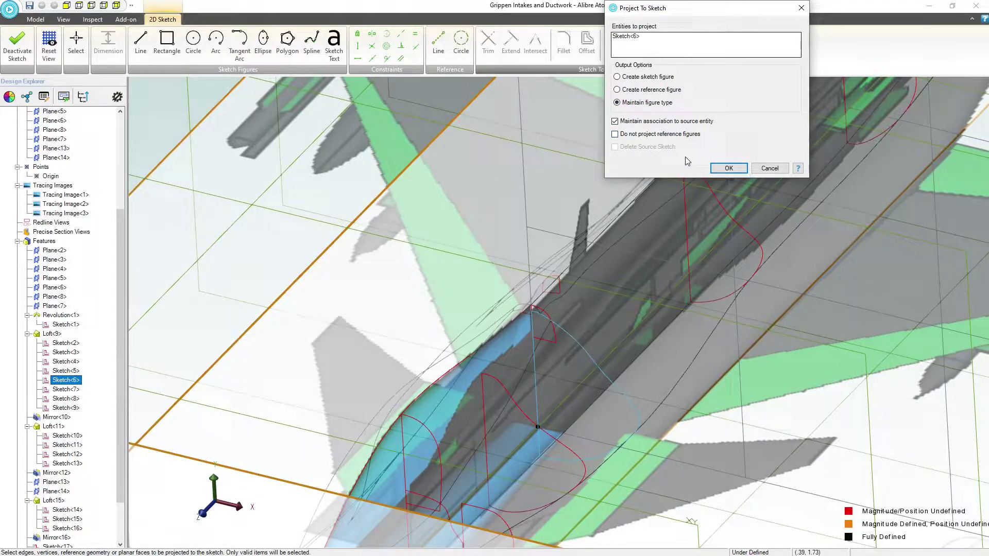
click(724, 169)
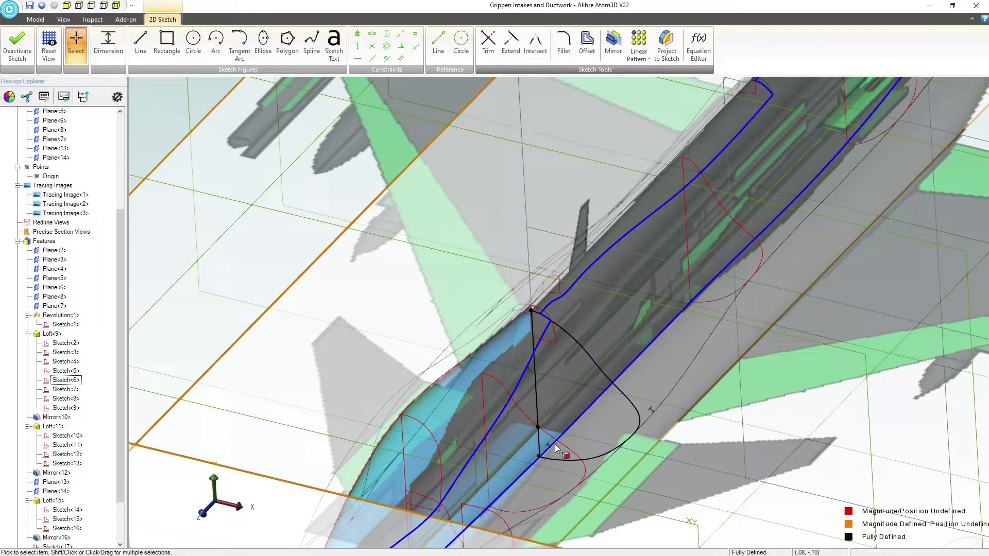
click(397, 266)
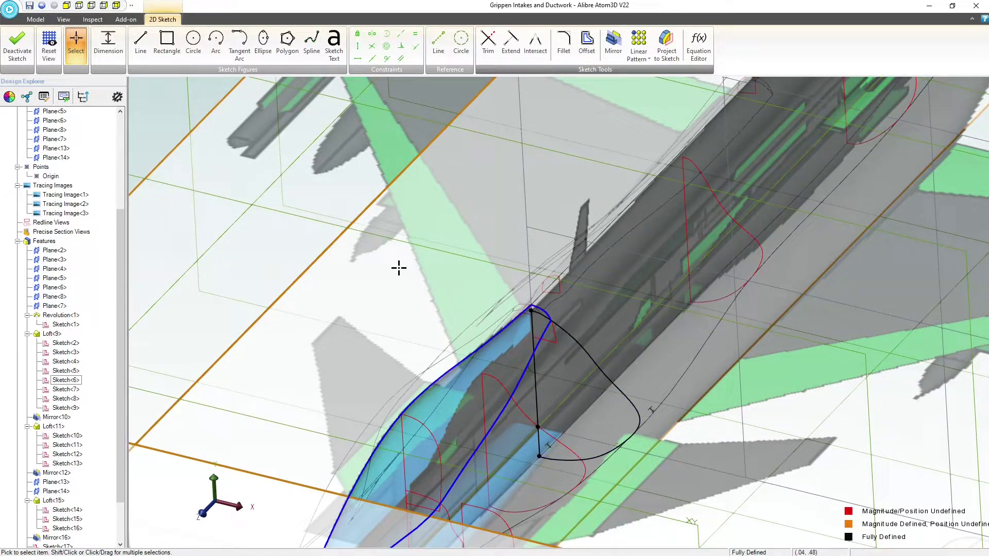
click(26, 44)
Reopen Sketch<18> to review the projected fuselage section, and close the sketch
scroll(496, 267, down, 2)
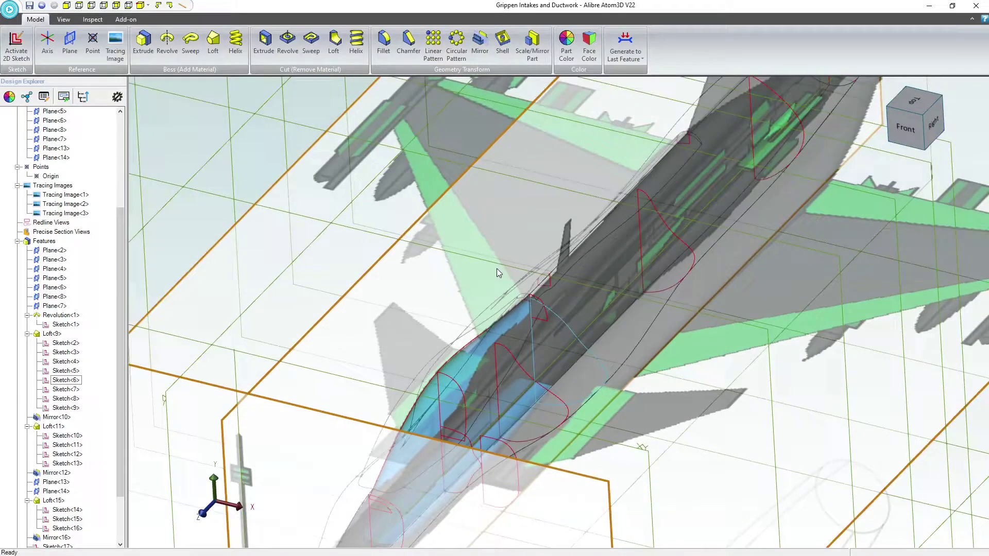
mouse_move(497, 268)
middle_down()
mouse_move(488, 261)
mouse_move(487, 270)
middle_up()
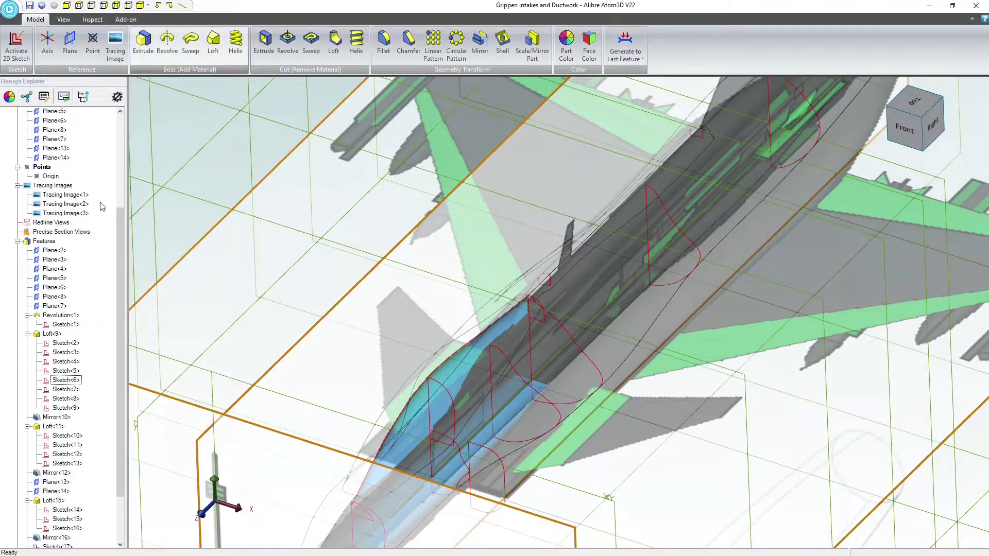
scroll(88, 444, down, 2)
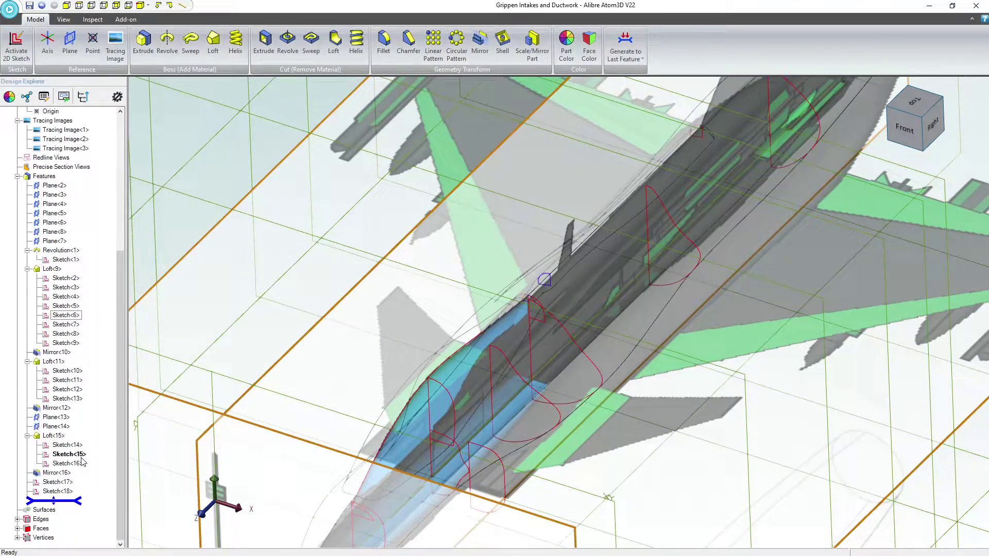
click(67, 484)
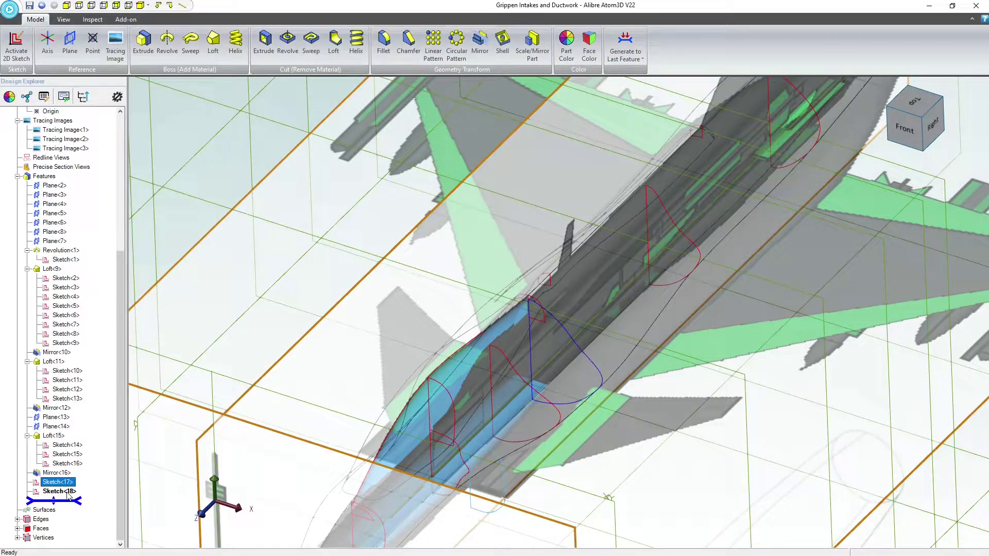
double_click(67, 492)
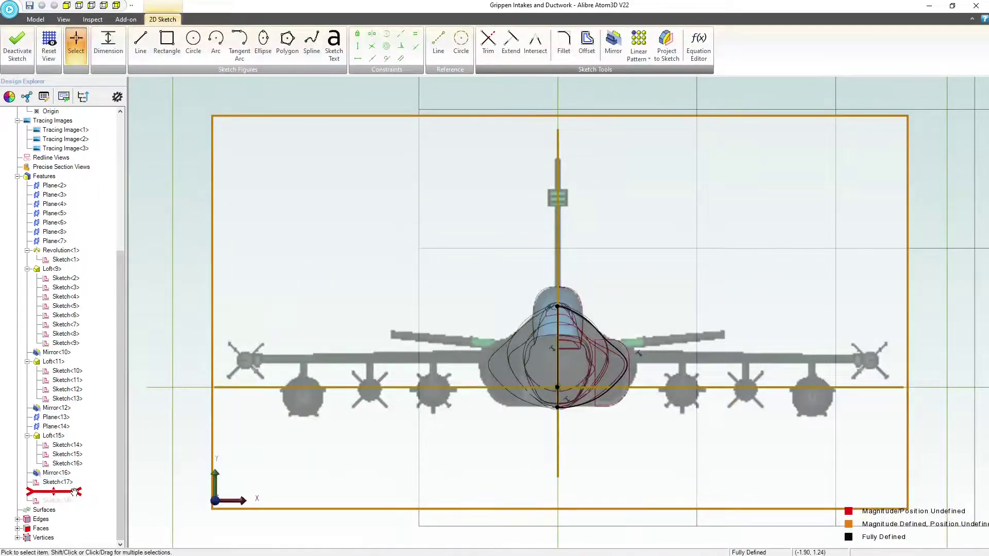
click(669, 53)
click(17, 46)
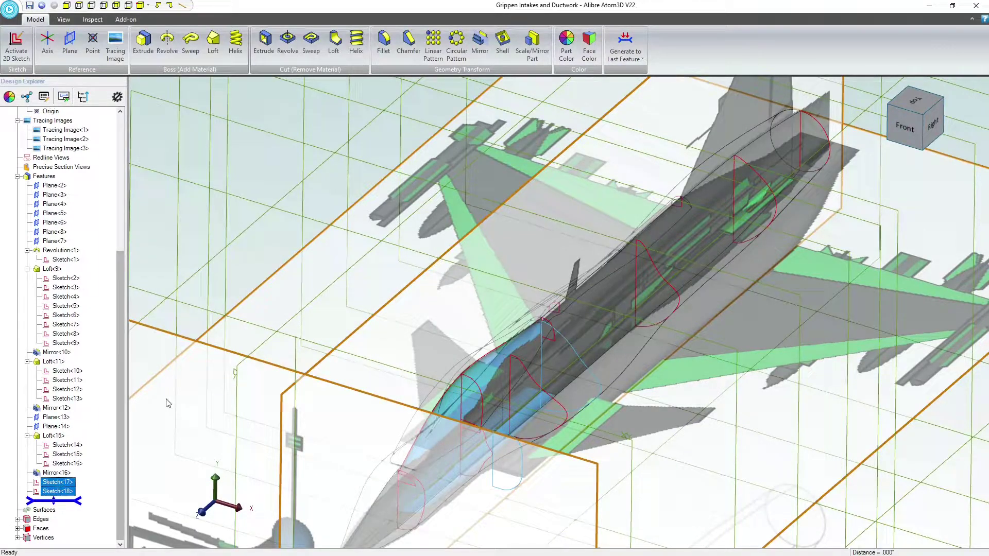
Loft a boss from Sketch<18> to the intake profile Sketch<17>, and display the model shaded with visible edges
click(212, 44)
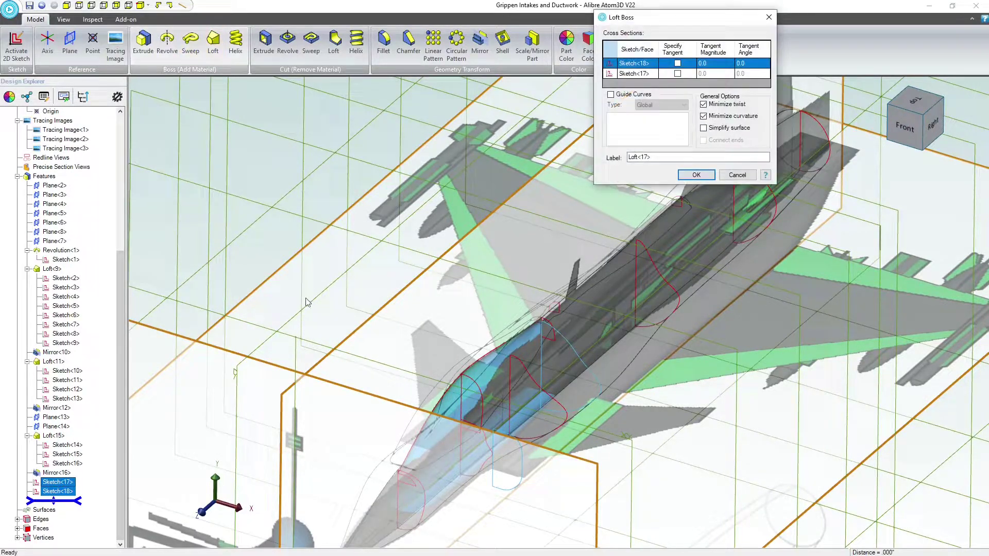
click(693, 176)
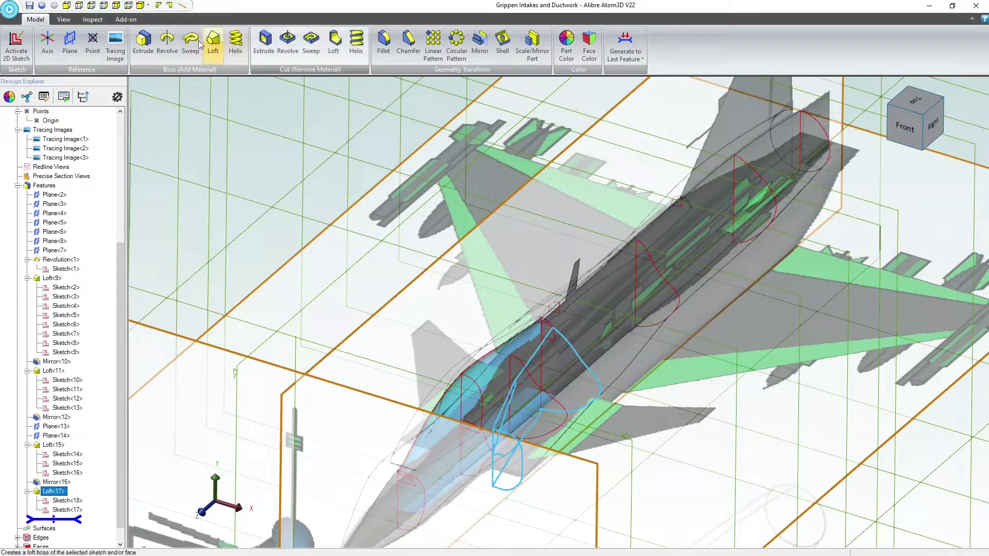
click(63, 19)
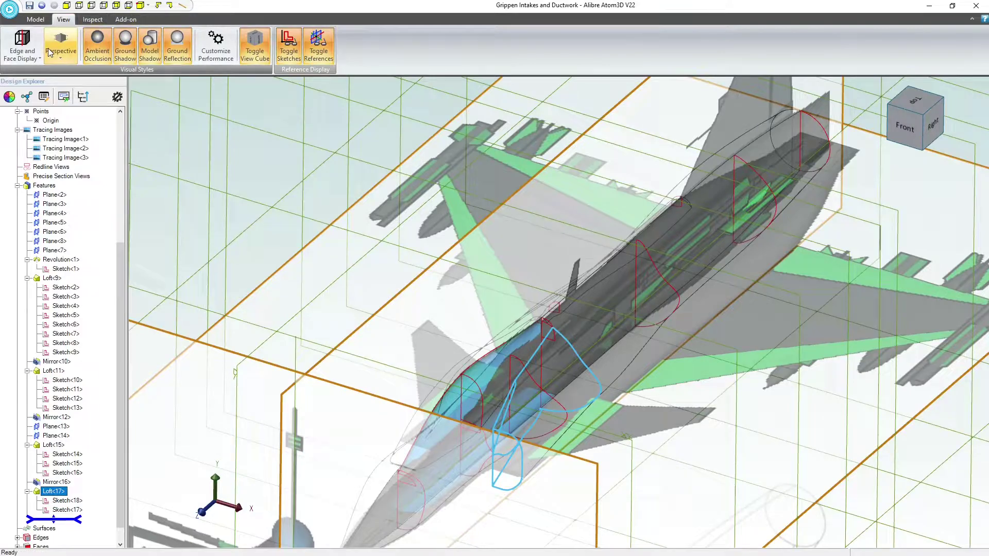
click(22, 46)
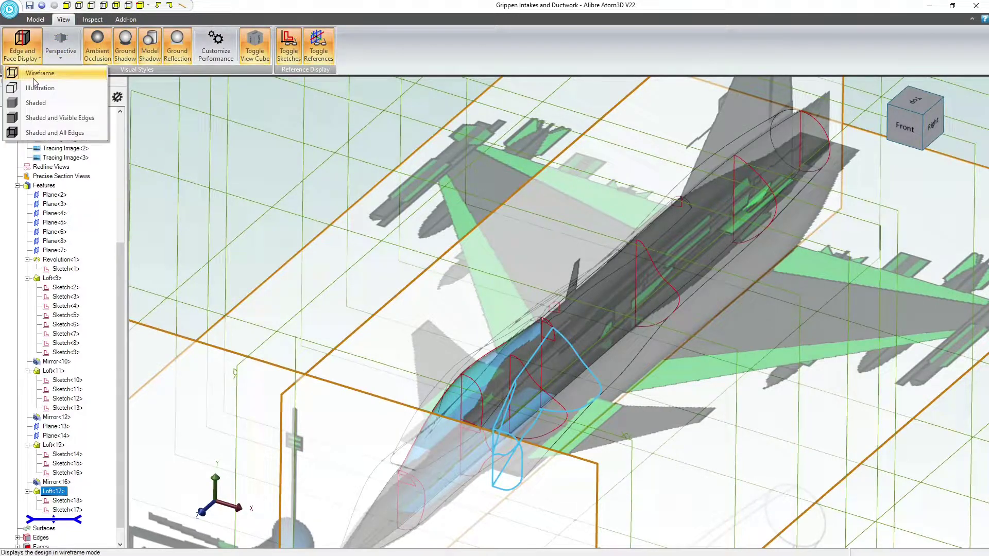
click(42, 118)
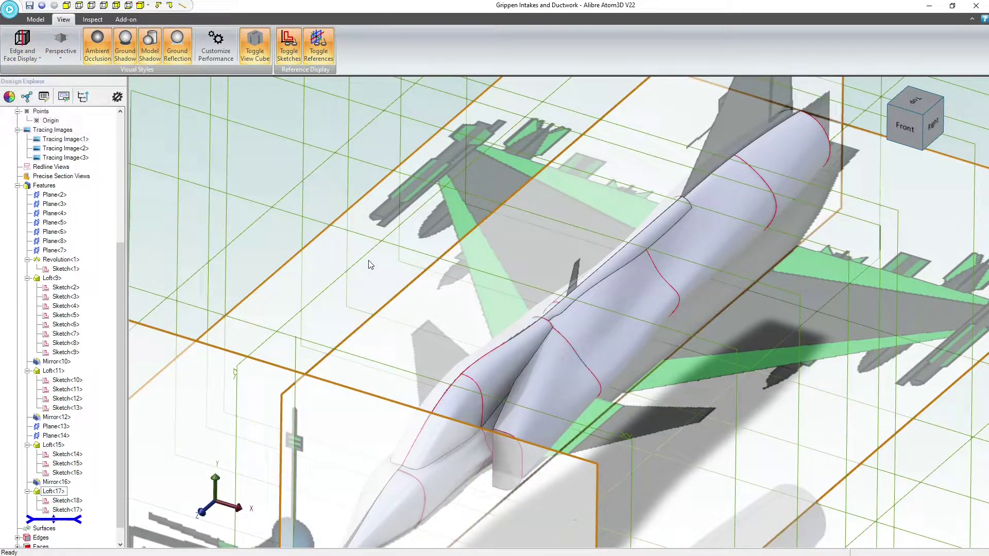
Examine the lofted intake and how it blends into the canopy and fuselage side
scroll(507, 332, down, 1)
middle_drag(519, 372, 542, 374)
scroll(552, 387, up, 5)
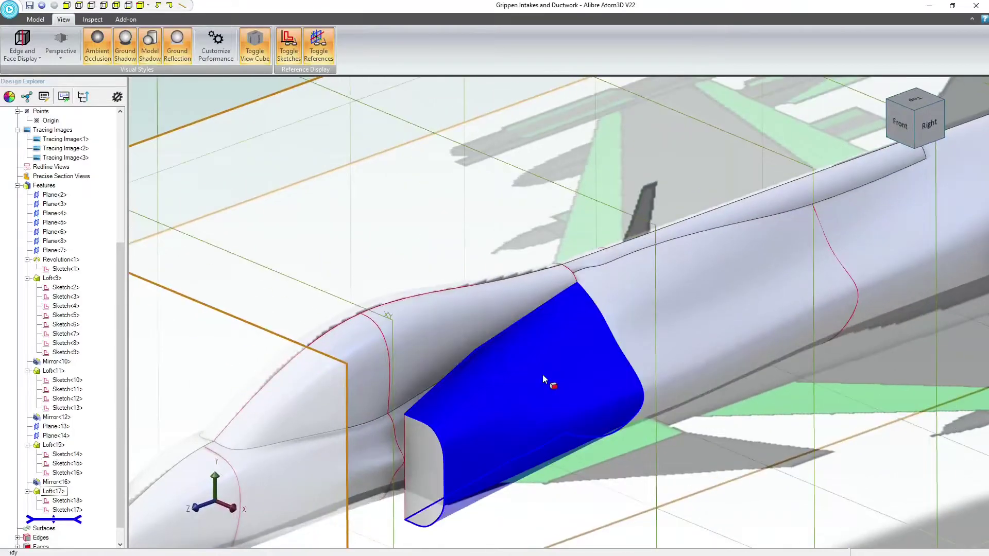
scroll(477, 342, up, 3)
scroll(408, 353, down, 3)
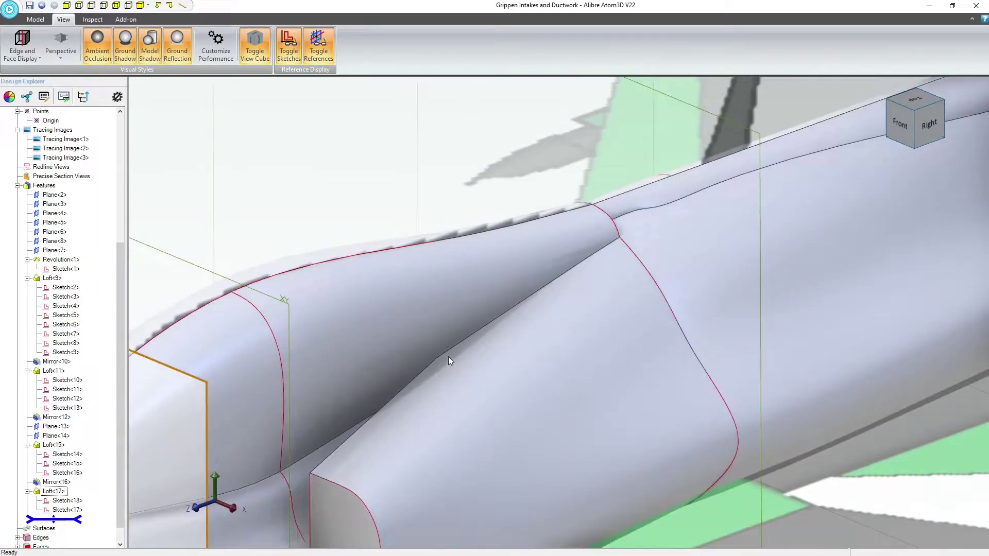
scroll(448, 358, up, 2)
scroll(384, 453, down, 4)
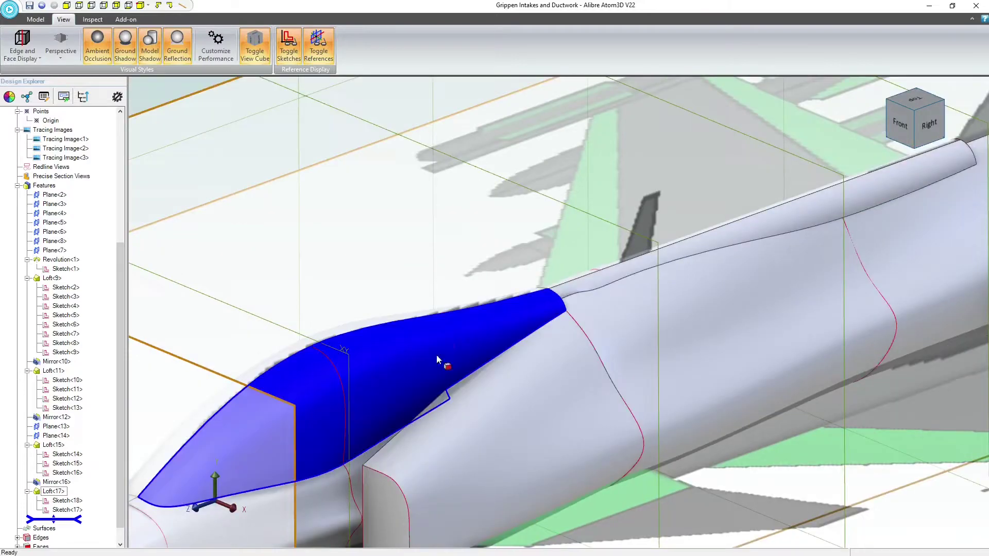
scroll(441, 429, up, 2)
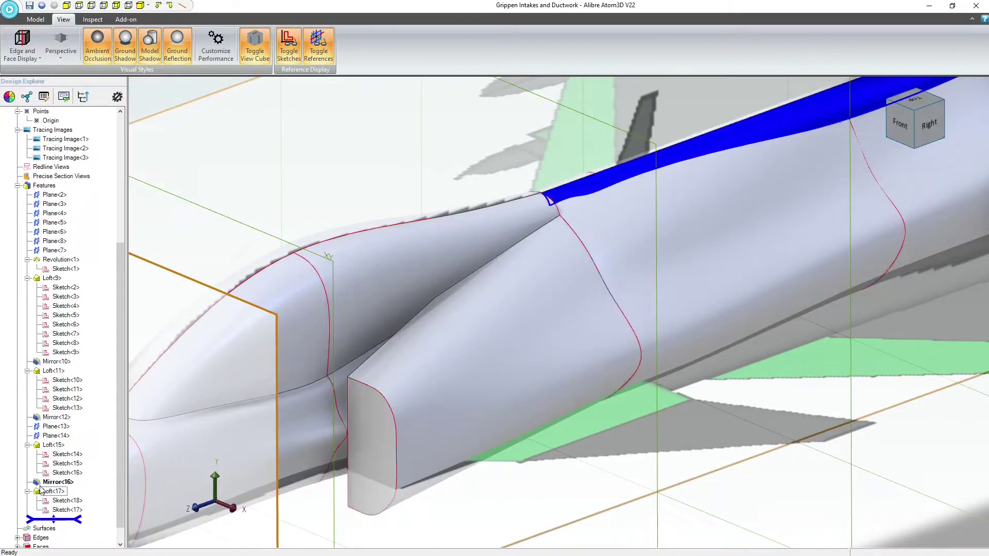
Specify tangency for the Sketch<17> cross section of the intake loft, with a tangent magnitude of 2.0
right_click(45, 482)
click(34, 493)
right_click(50, 494)
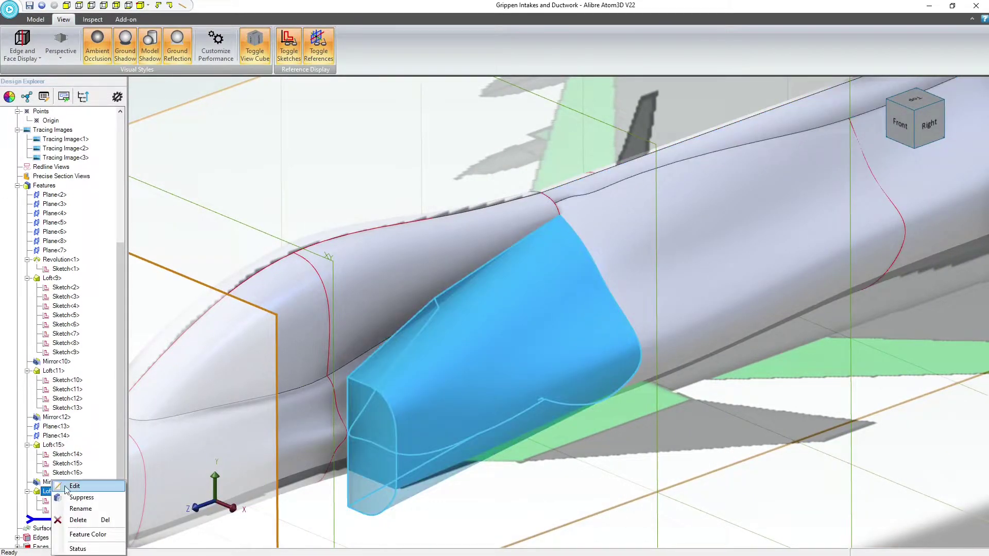
click(65, 486)
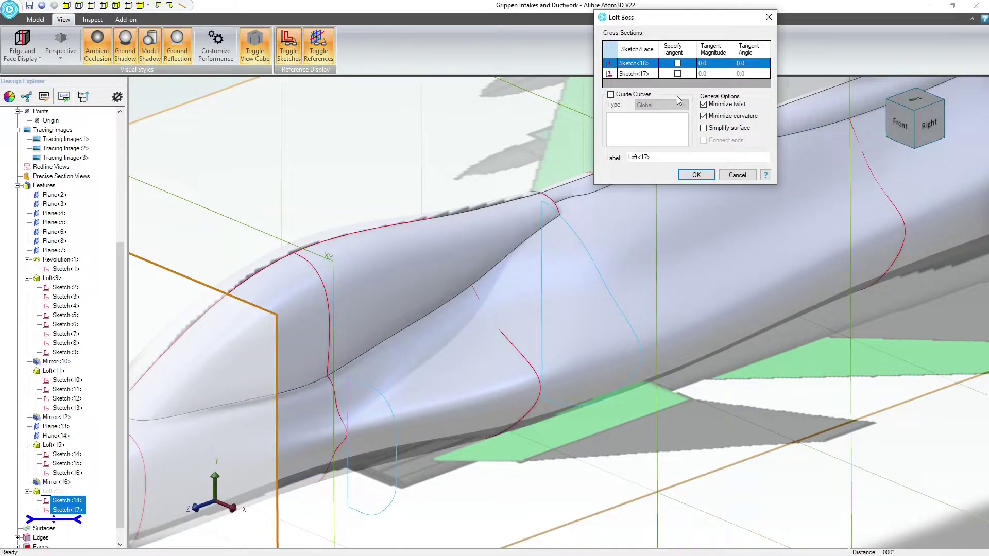
click(678, 73)
click(724, 75)
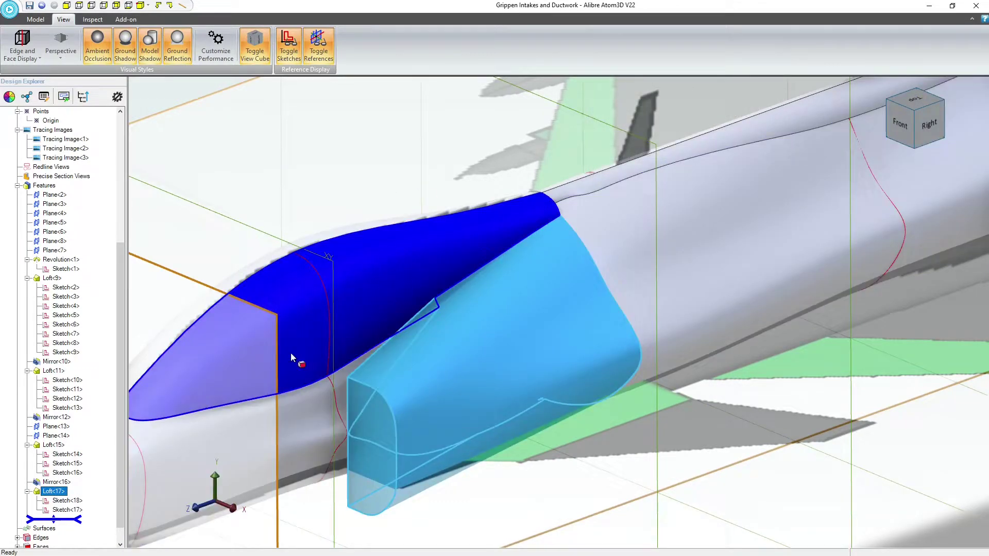
Turn off Minimize curvature in the intake loft while keeping Minimize twist on
right_click(55, 496)
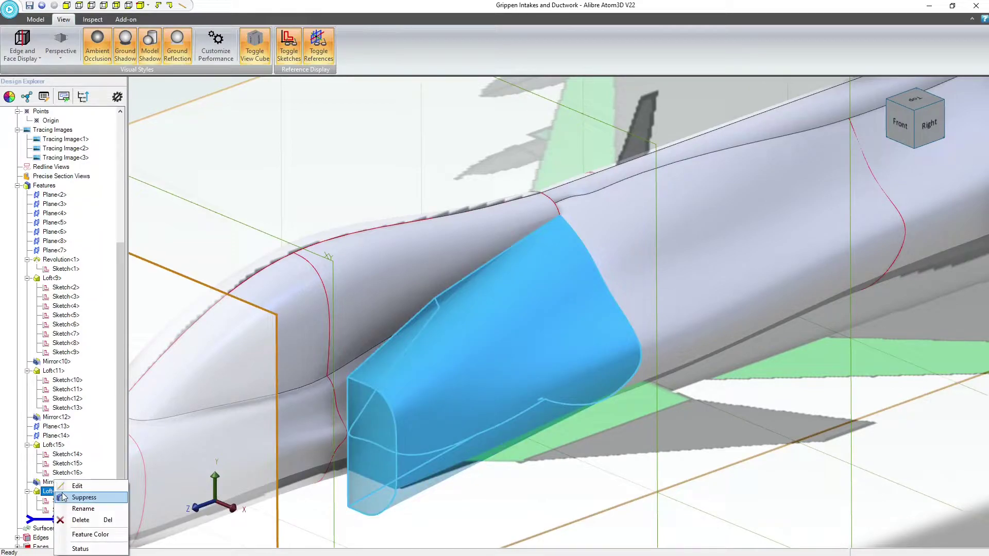
click(85, 498)
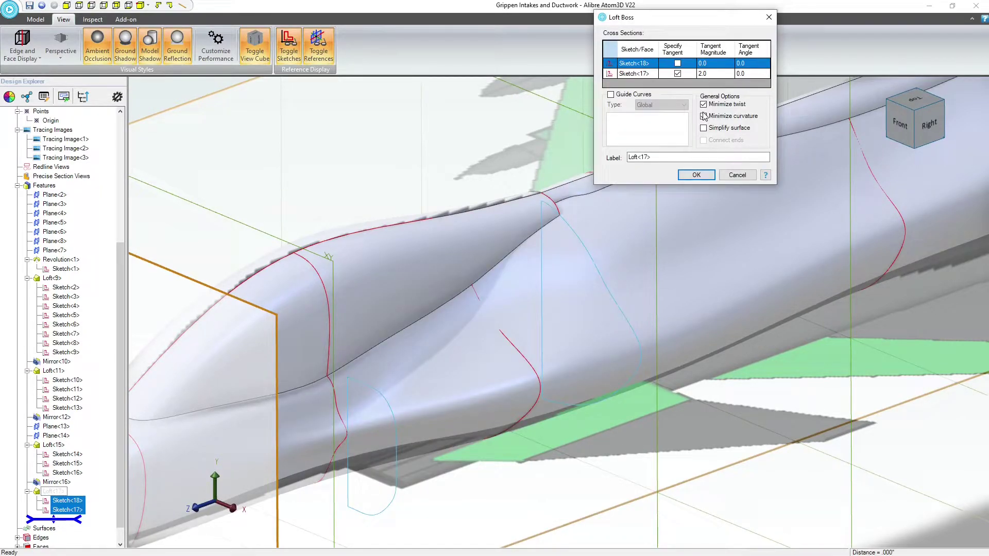
click(696, 175)
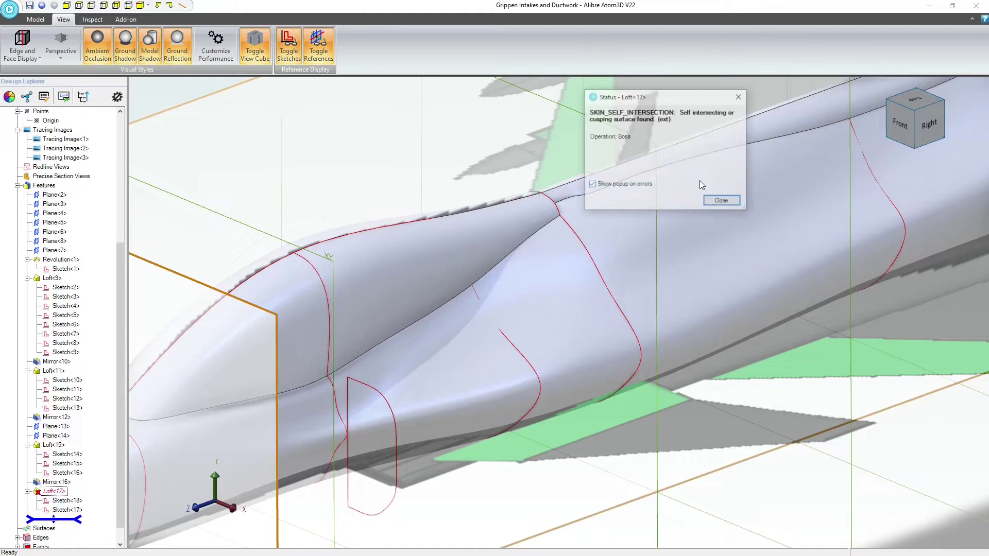
click(721, 201)
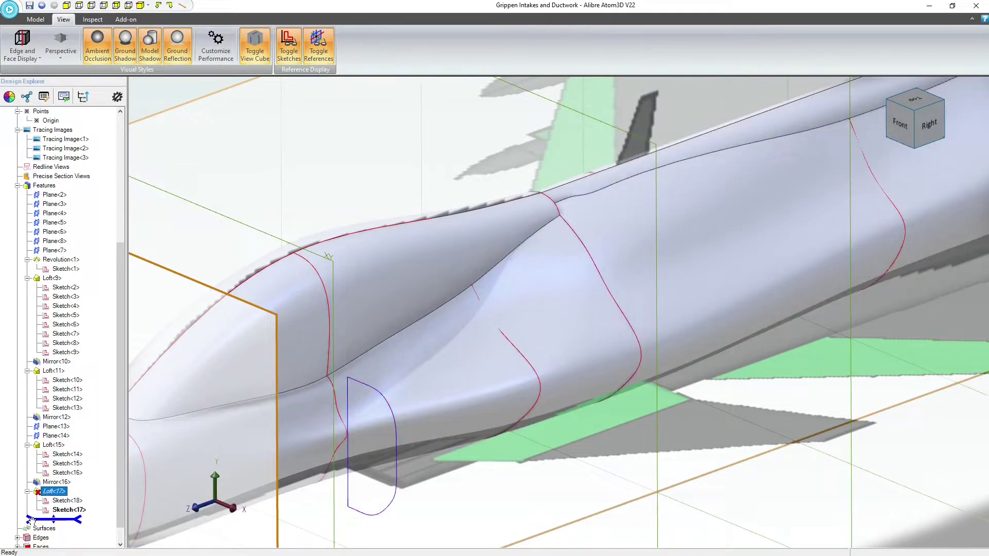
Set the tangent magnitude of Sketch<17> in the intake loft to 1.0 and examine the shape
right_click(52, 493)
click(77, 485)
click(713, 73)
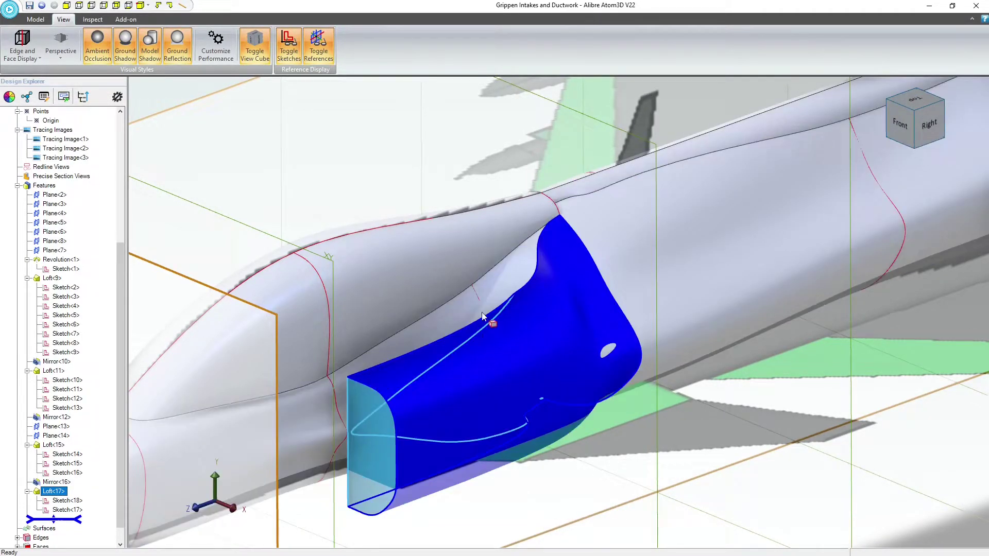
mouse_move(477, 353)
middle_down()
mouse_move(489, 375)
mouse_move(462, 349)
mouse_move(446, 372)
mouse_move(478, 360)
mouse_move(473, 379)
mouse_move(442, 344)
mouse_move(472, 377)
mouse_move(465, 368)
middle_up()
middle_drag(637, 337, 618, 345)
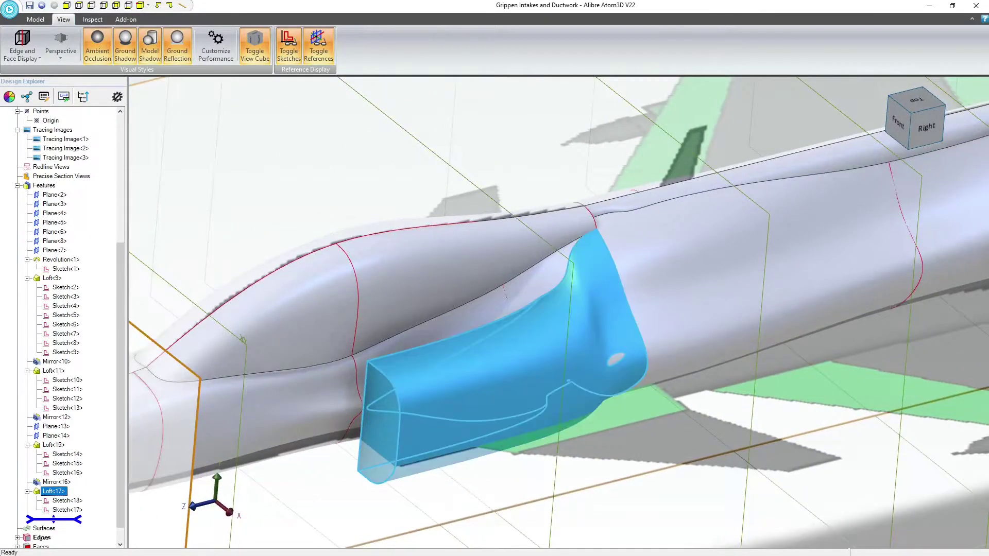
Specify tangency for the Sketch<18> cross section of the intake loft as well
right_click(39, 493)
click(82, 420)
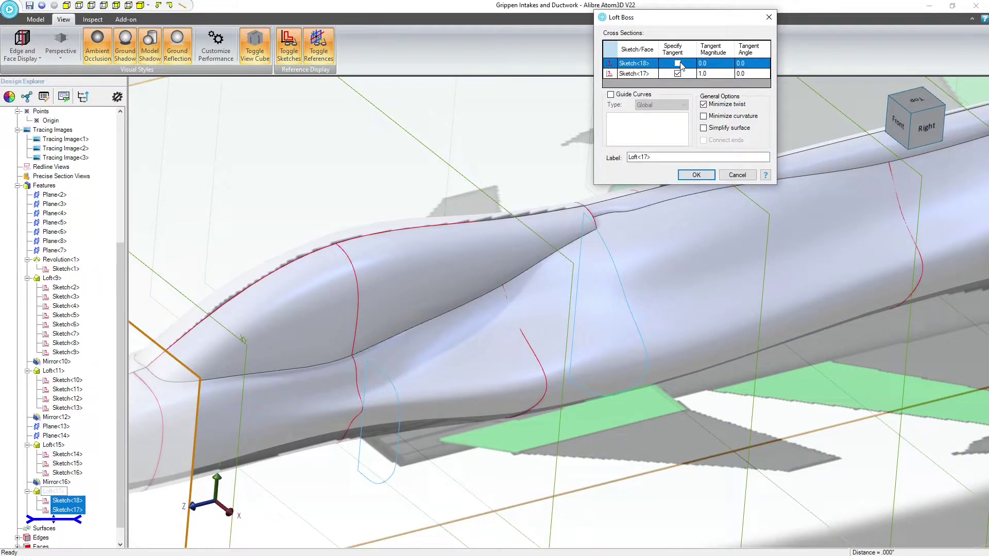
click(696, 175)
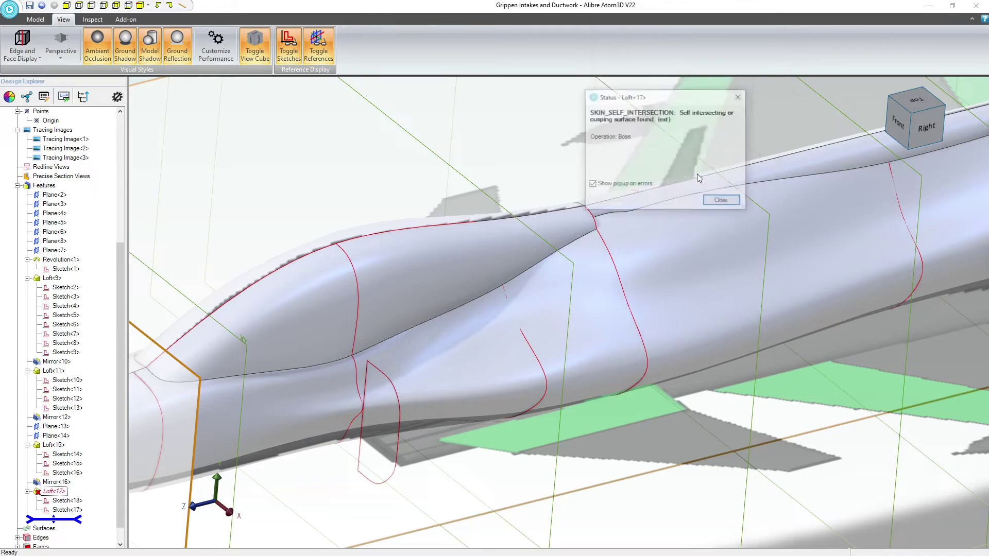
click(722, 201)
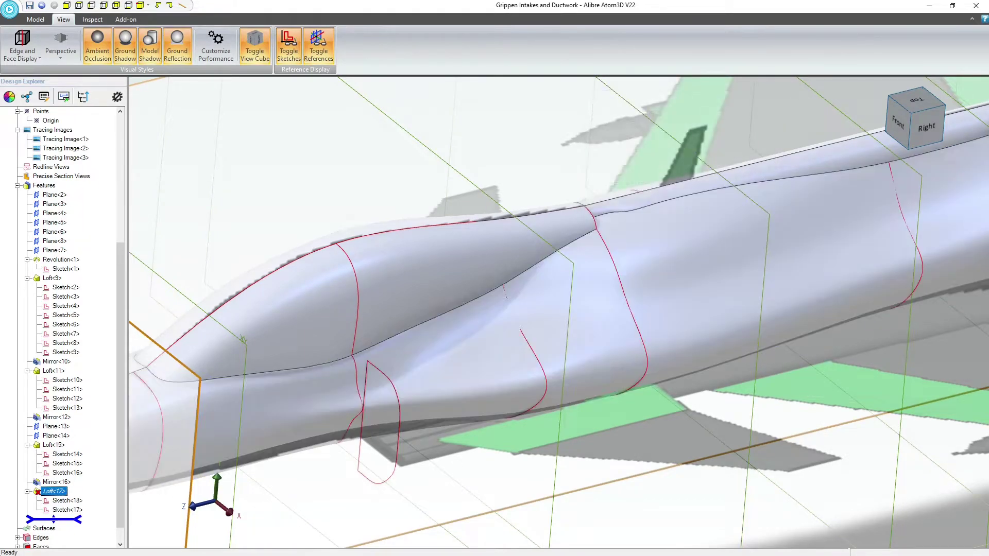
Set the tangent magnitudes of both Sketch<18> and Sketch<17> in the intake loft to 0.5
right_click(50, 498)
click(67, 484)
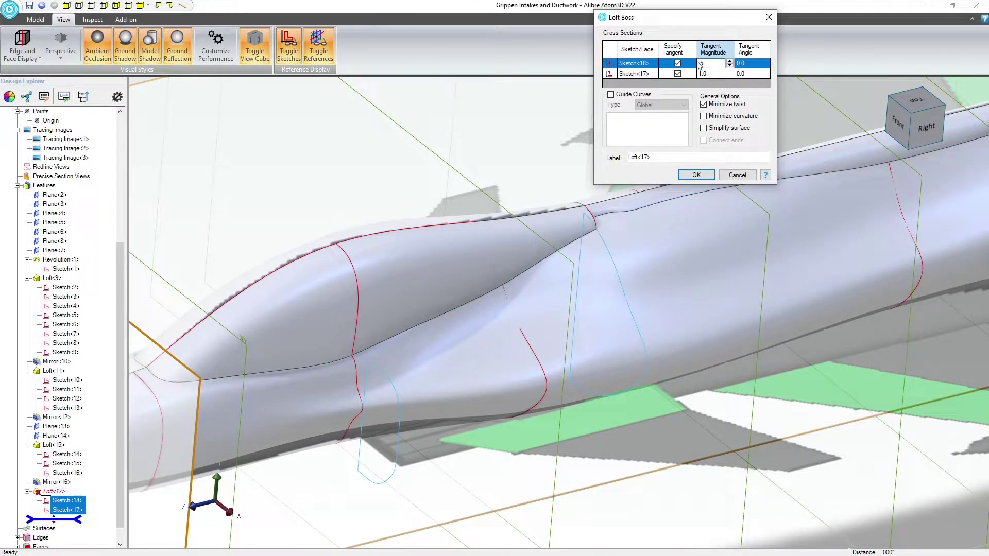
click(722, 74)
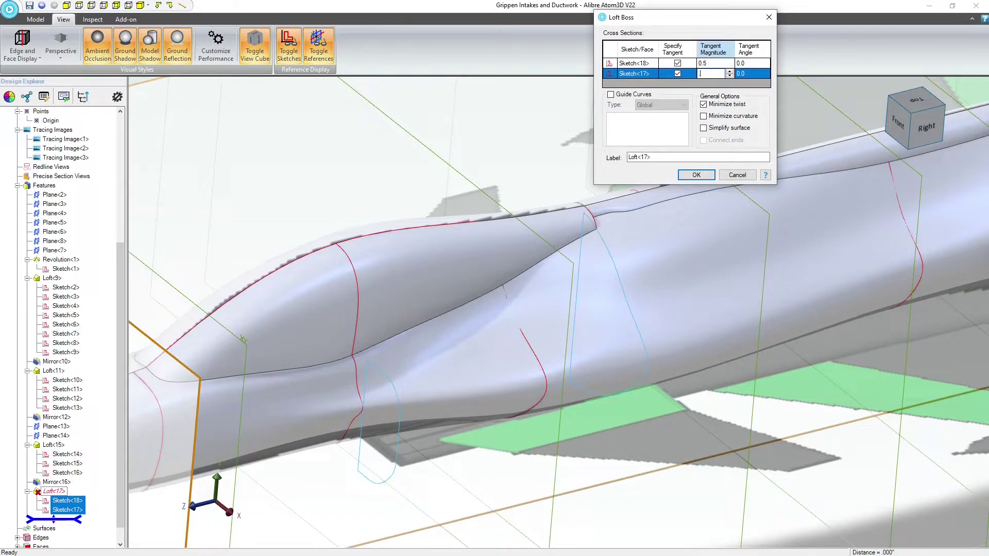
click(702, 175)
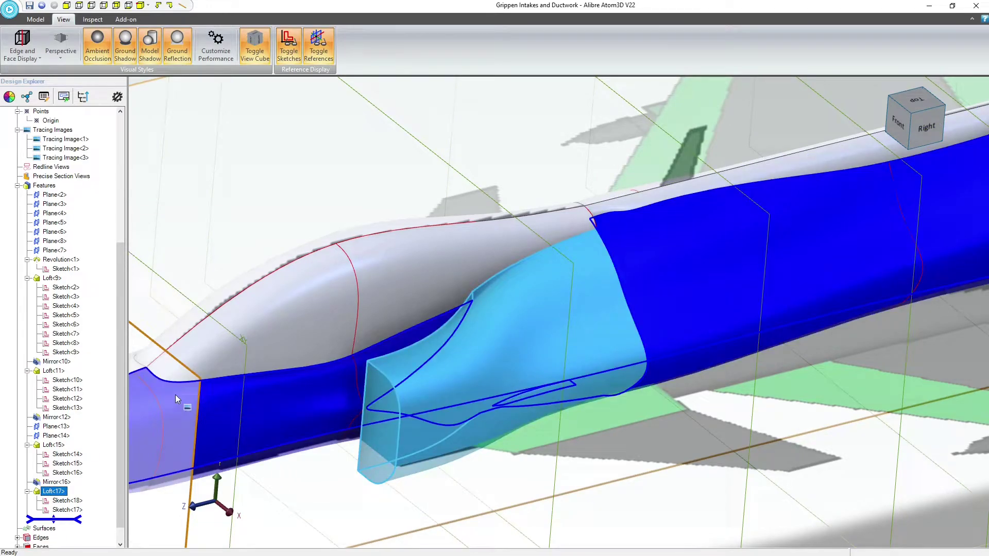
Set the tangent magnitude of Sketch<18> to 0.1 and inspect where the intake loft meets the canopy
right_click(55, 496)
click(72, 486)
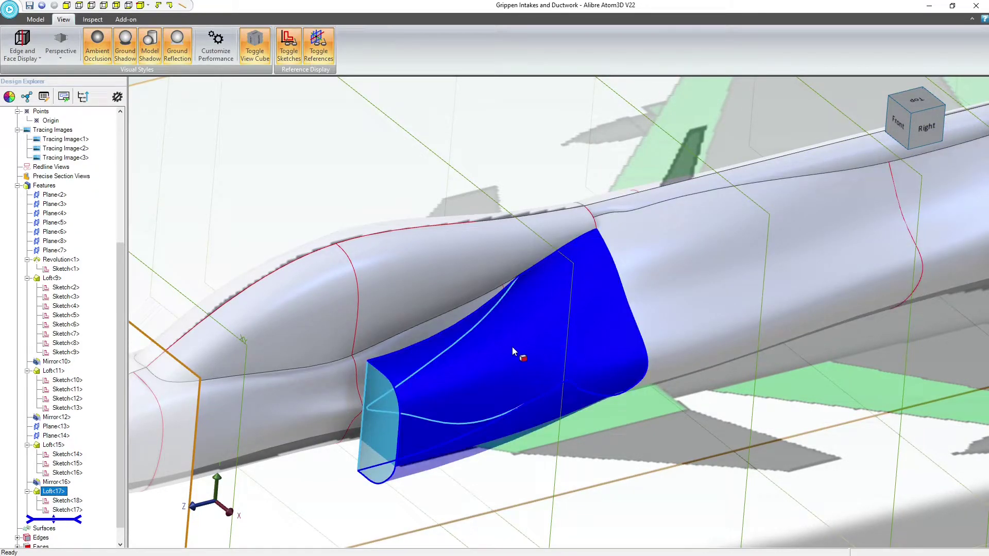
middle_drag(500, 366, 509, 340)
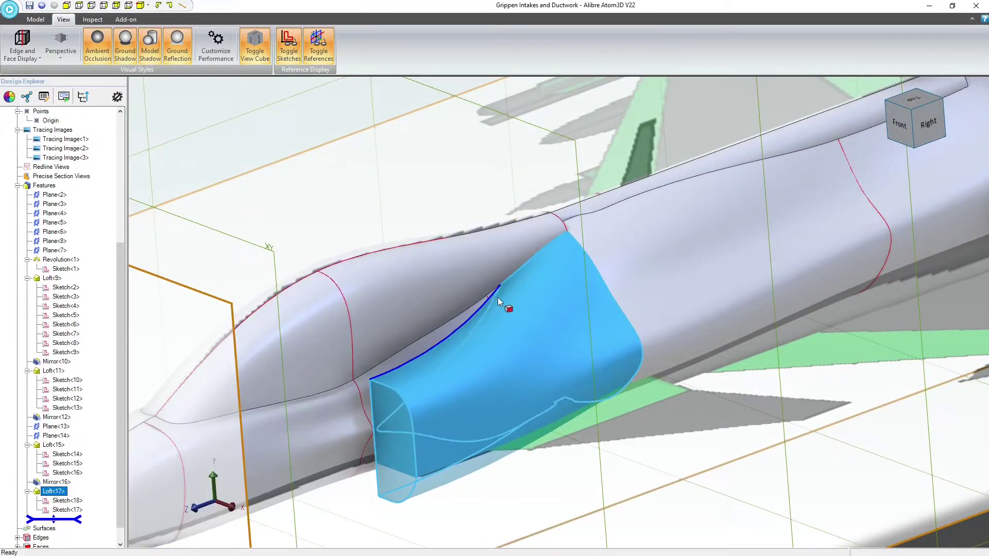
scroll(503, 293, up, 5)
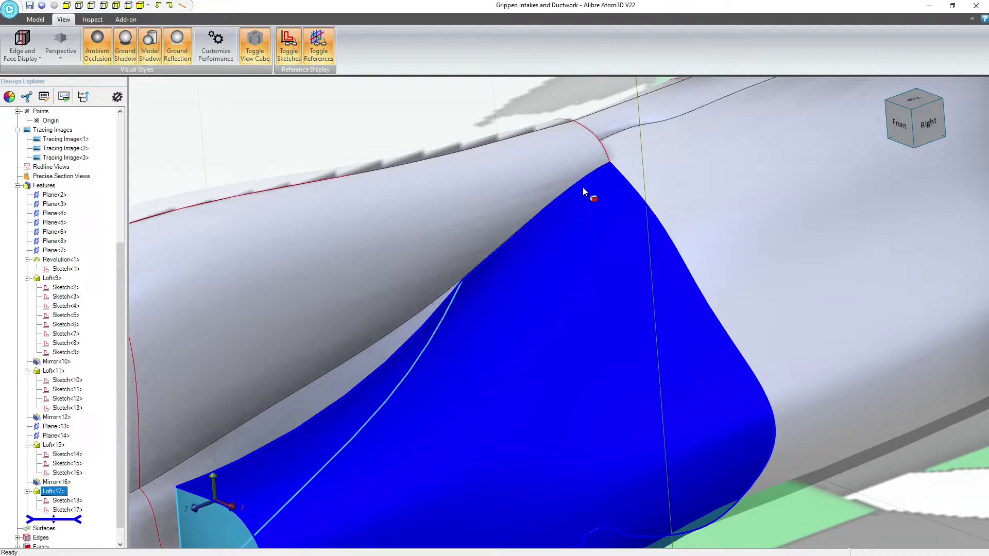
scroll(509, 277, down, 4)
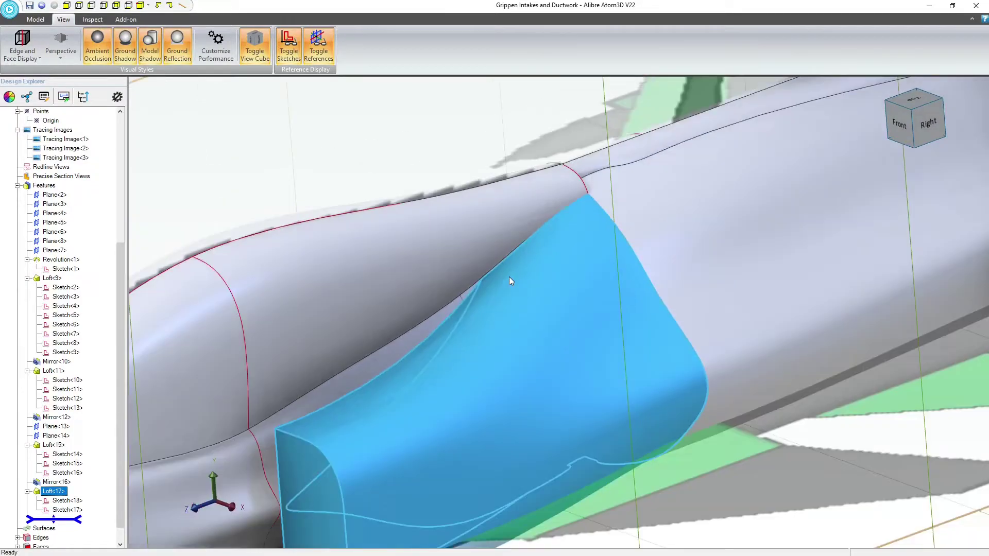
Set the tangent magnitude of Sketch<17> in the intake loft to 0.7
right_click(58, 492)
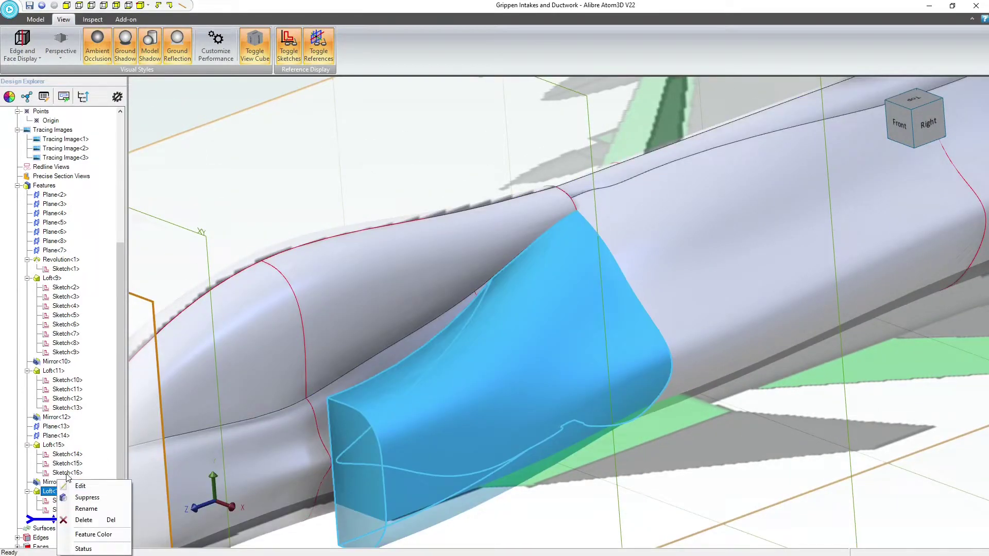
click(77, 487)
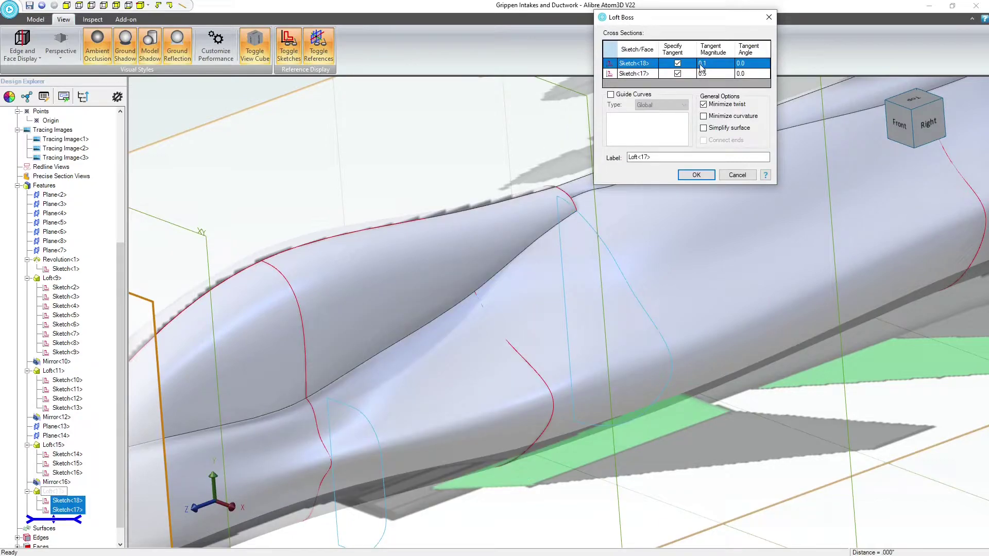
click(712, 74)
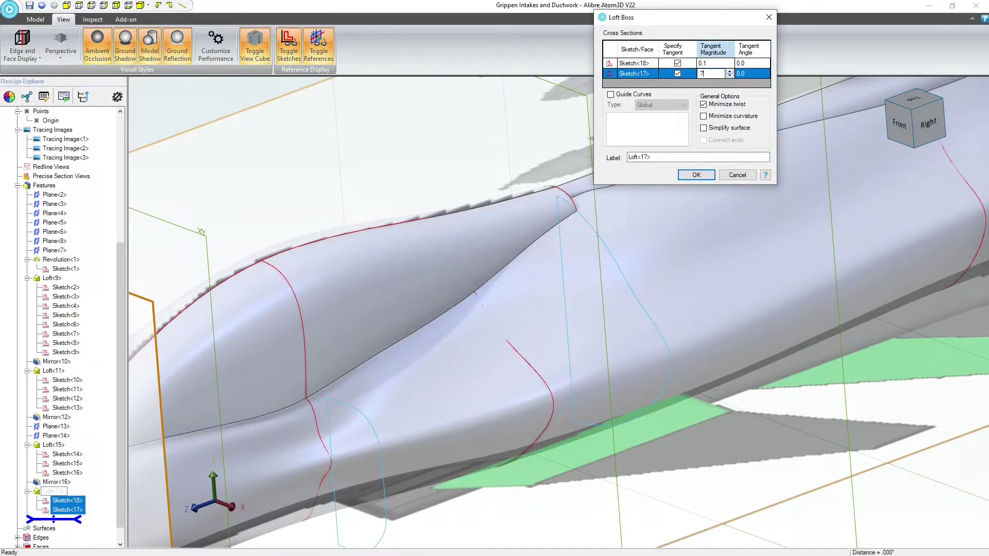
click(696, 175)
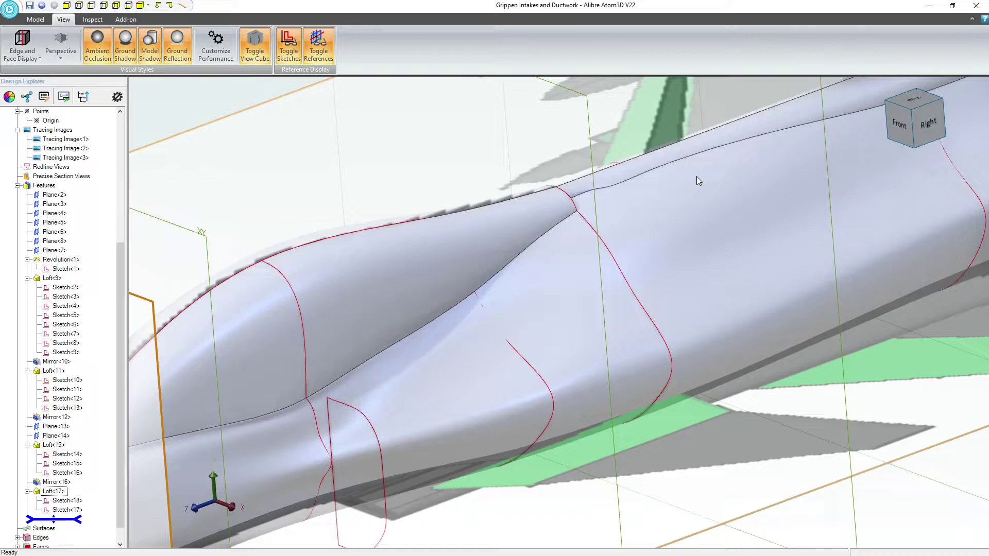
Examine the reshaped intake loft from several sides and review the tangent settings of its cross sections
middle_drag(654, 220, 585, 250)
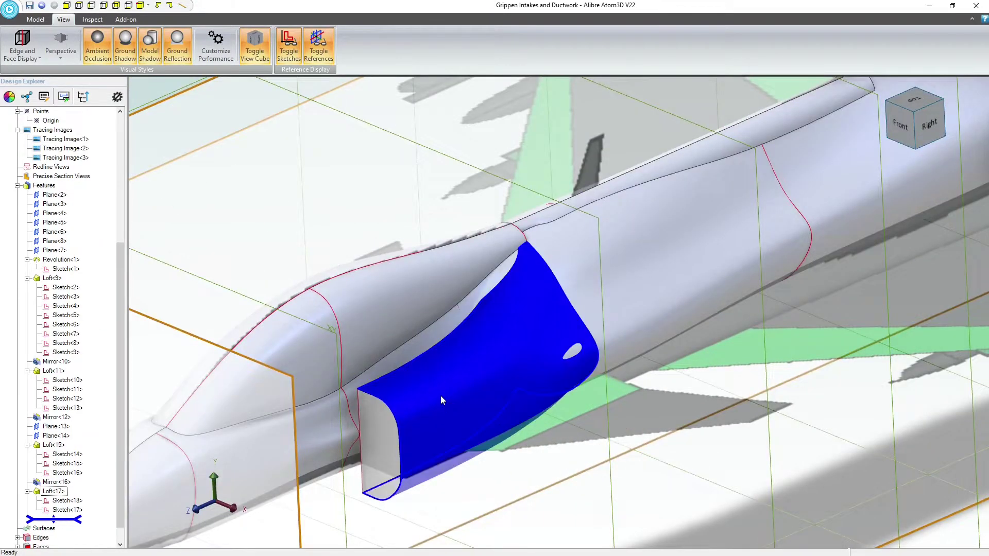
scroll(440, 396, down, 3)
scroll(440, 396, up, 4)
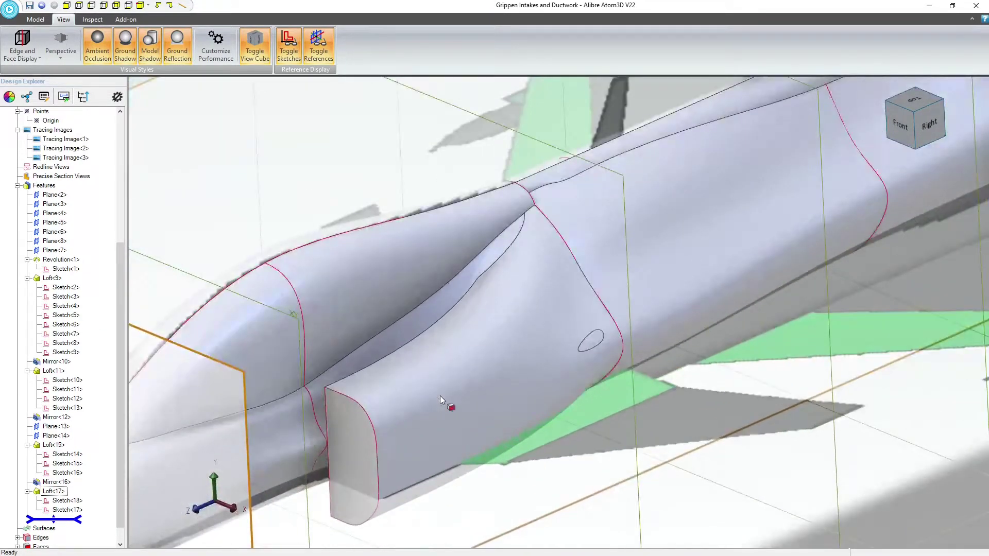
click(346, 434)
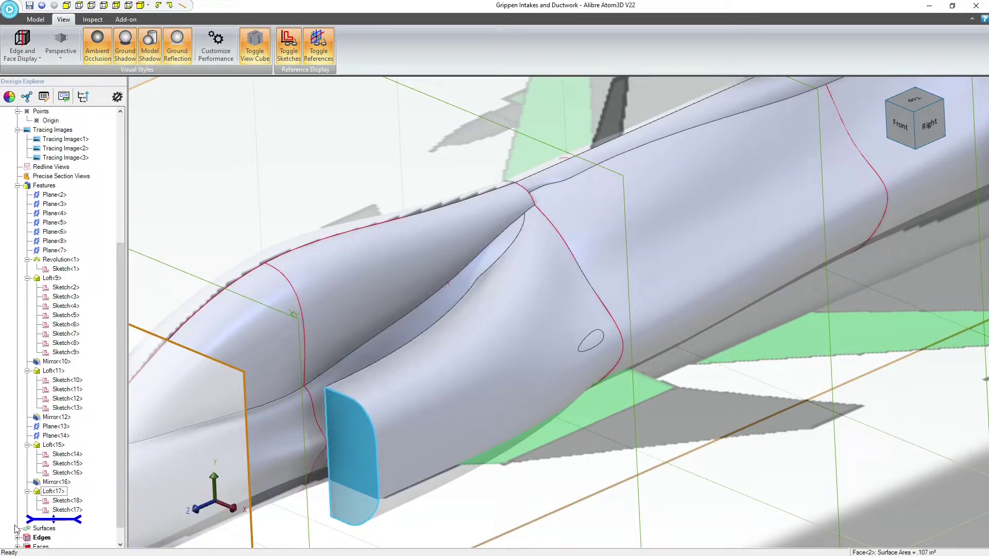
right_click(58, 491)
click(86, 487)
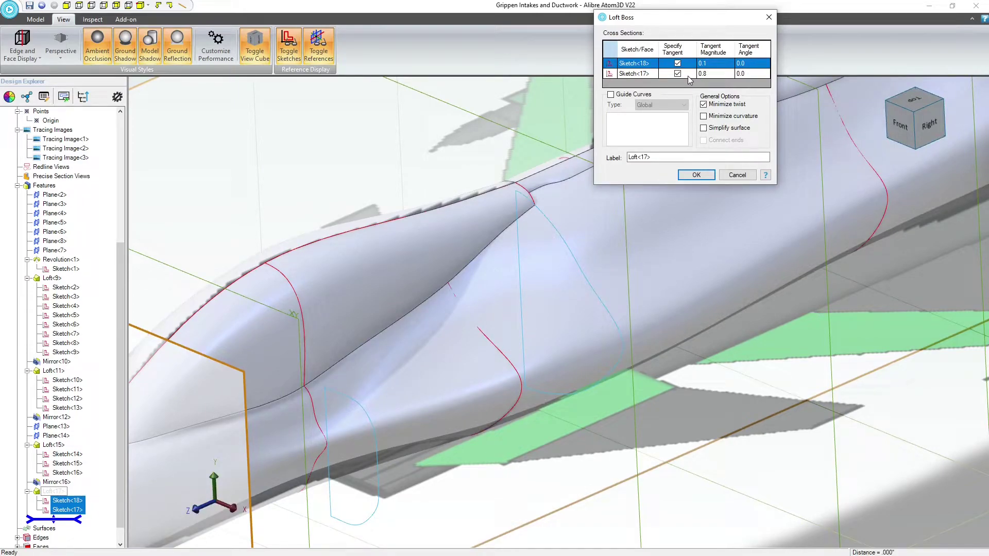
click(739, 177)
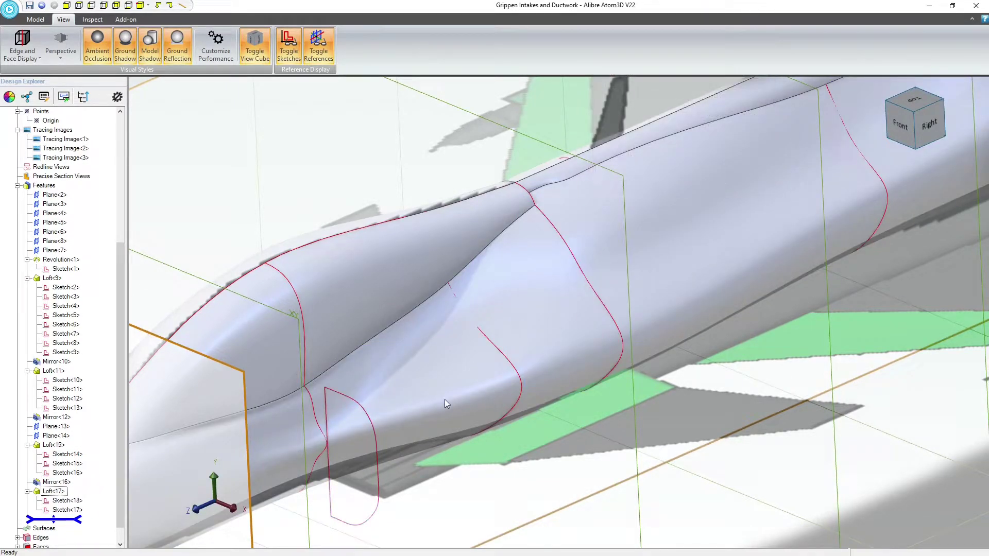
Start a 2D sketch on the flat front face of the intake
click(252, 164)
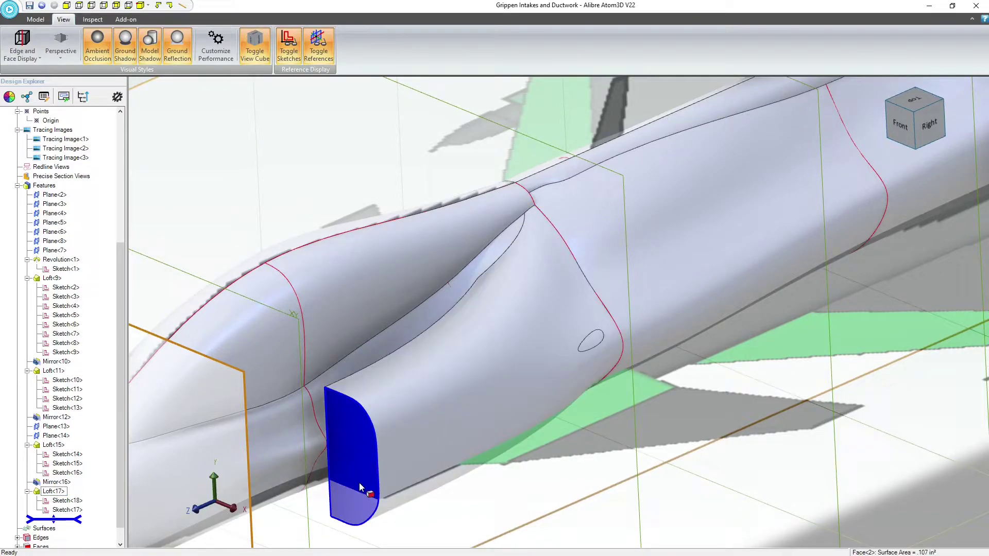
click(309, 420)
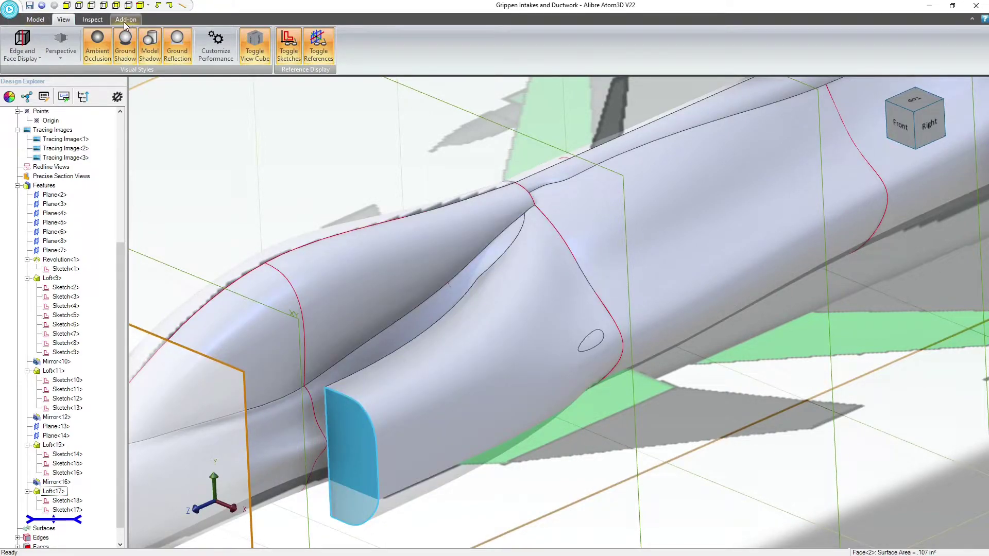
click(125, 20)
click(31, 20)
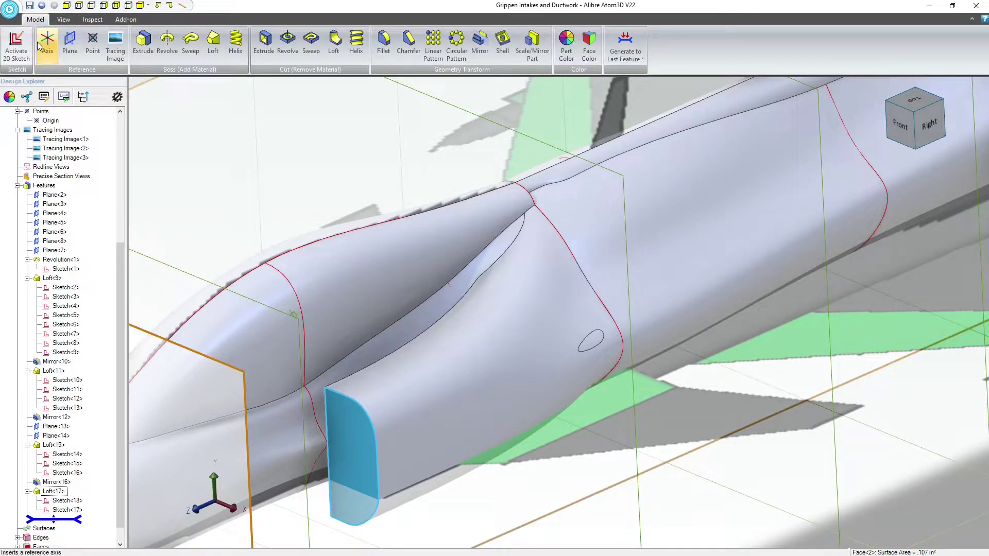
click(44, 41)
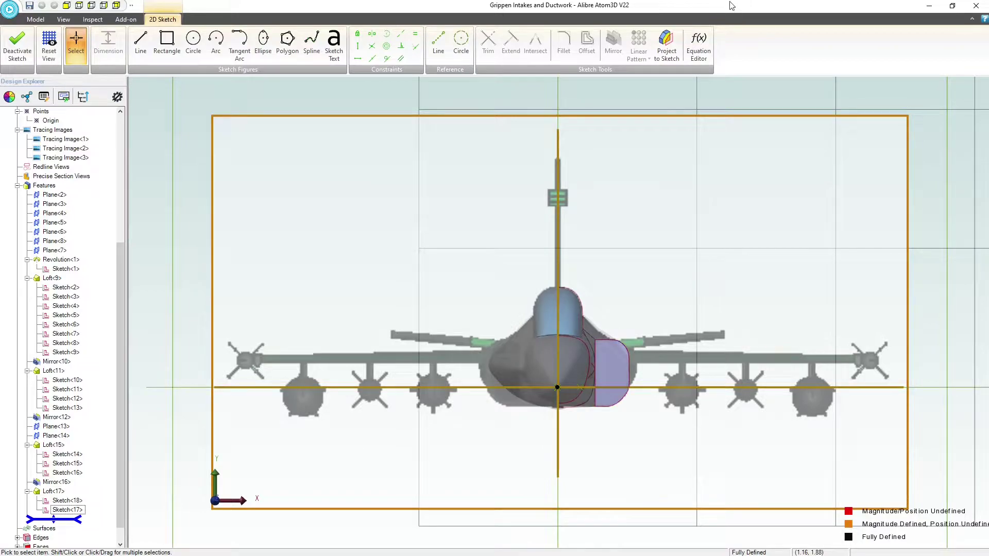
Project Sketch<17> into the front-face sketch as reference figures, maintaining association to the source entity
click(670, 47)
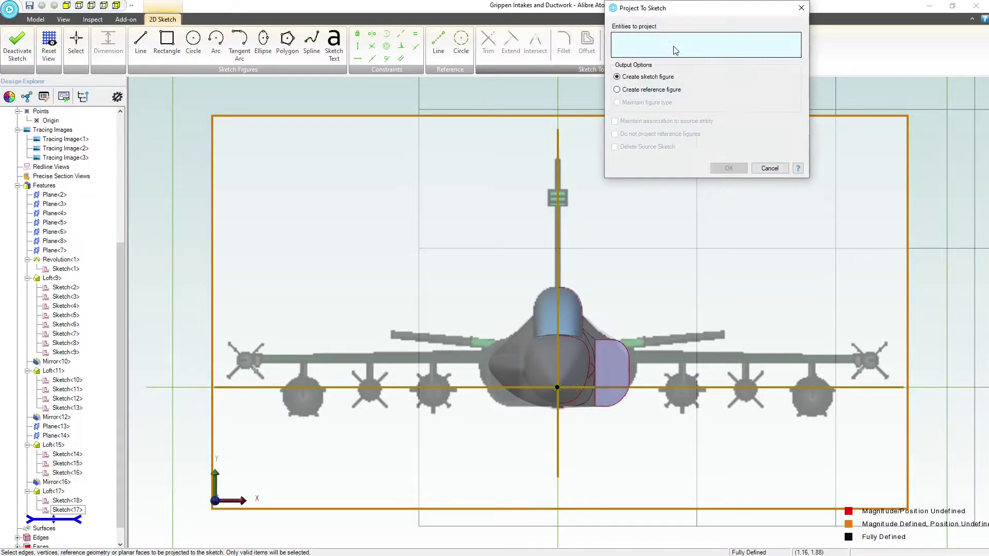
click(617, 90)
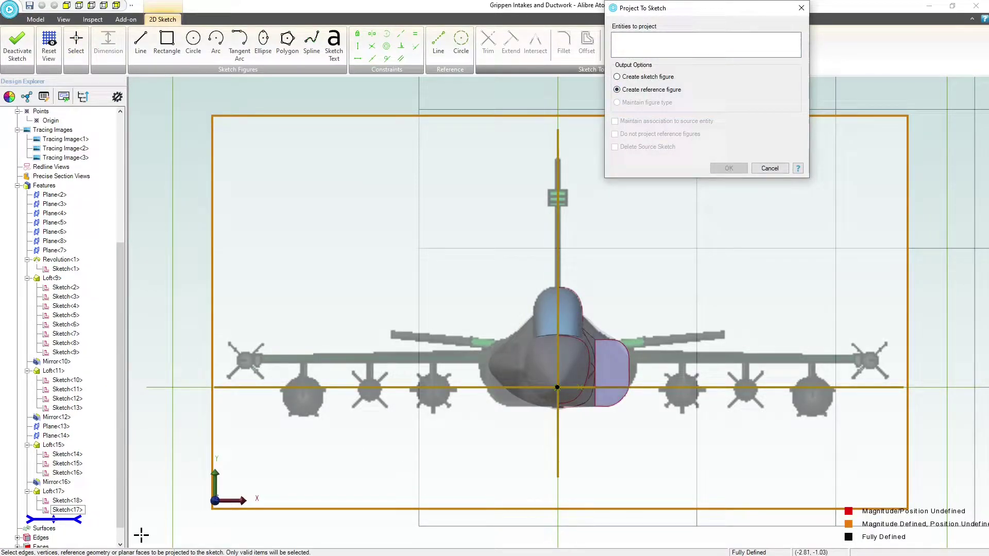
click(67, 509)
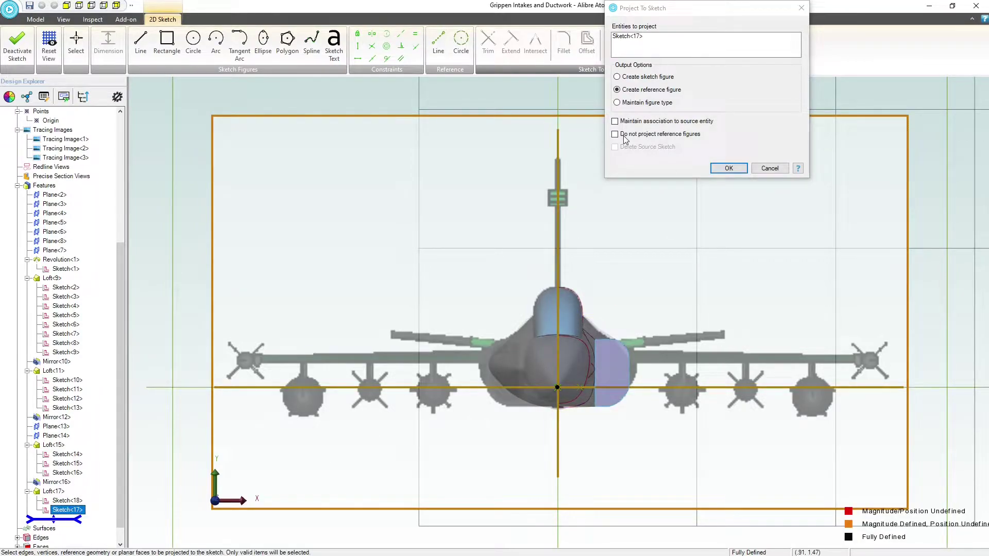
click(615, 122)
click(728, 169)
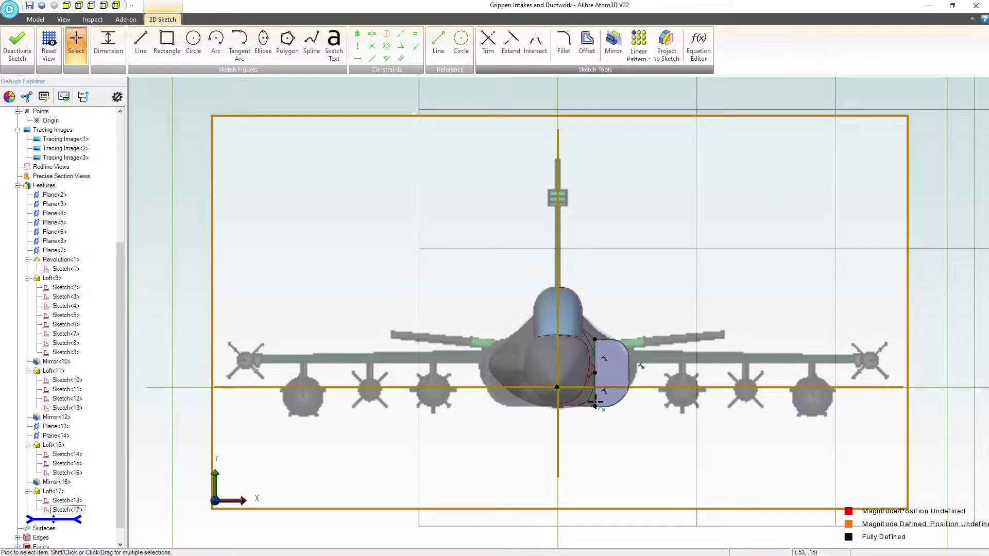
Offset the projected intake outline inward by .010" with the natural gap type and finish the sketch
scroll(672, 371, up, 5)
click(631, 371)
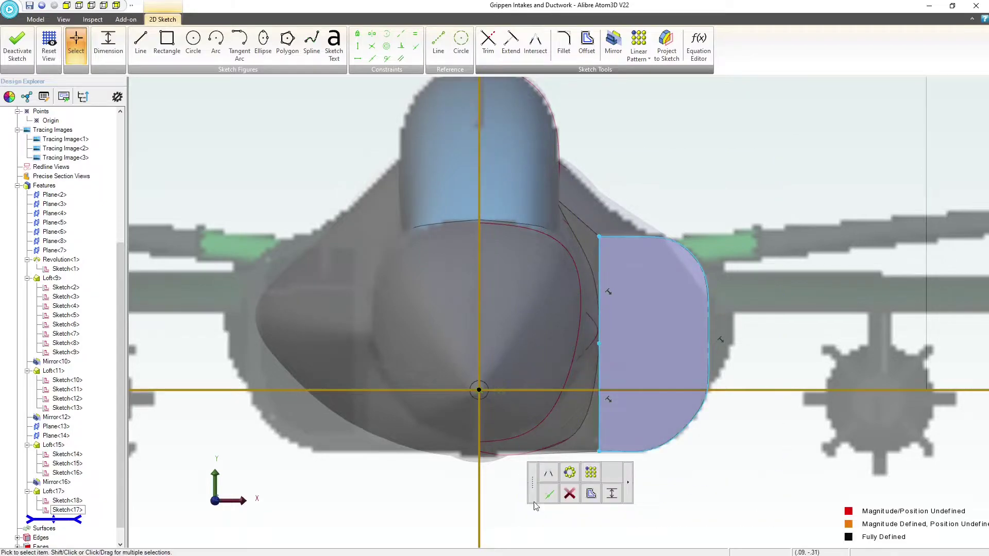
click(592, 45)
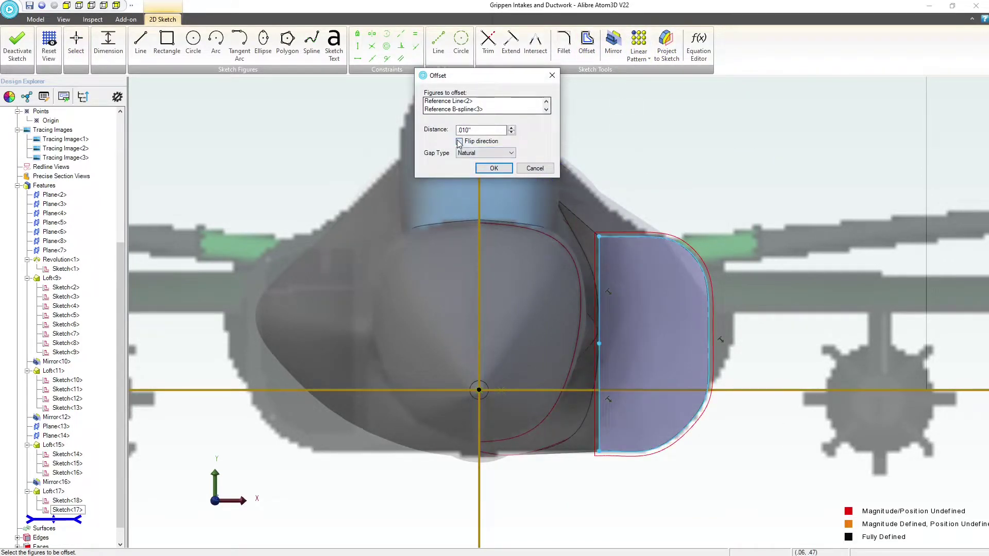
click(459, 142)
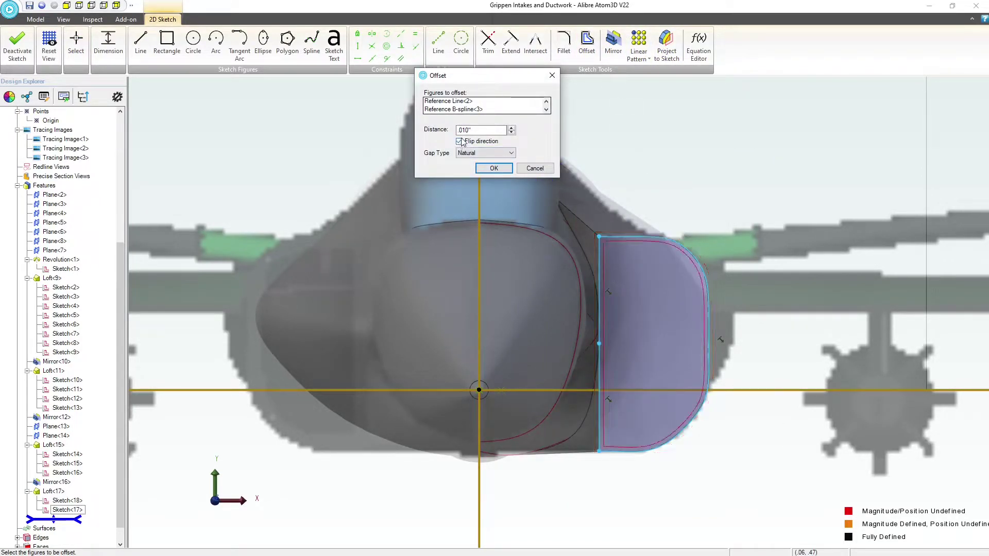
click(494, 168)
scroll(623, 275, down, 2)
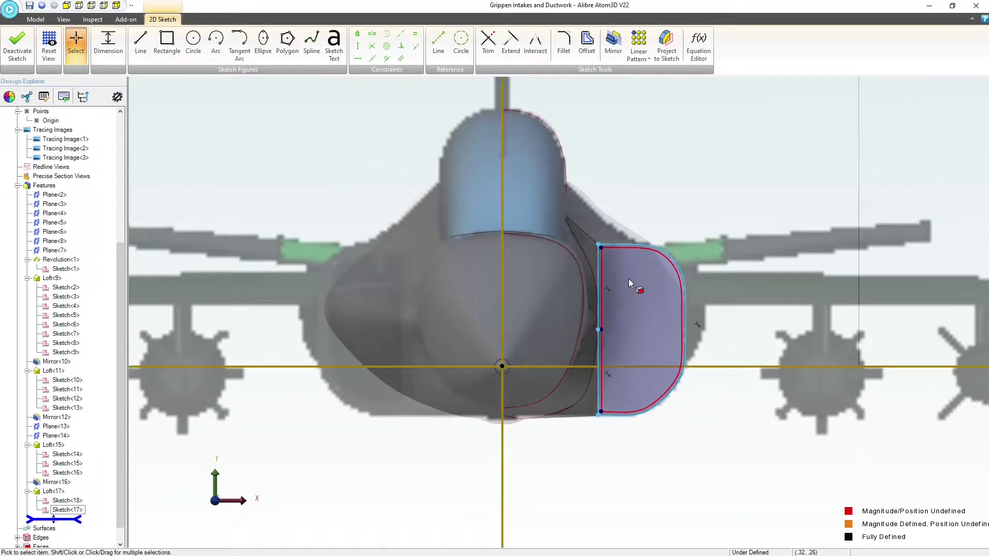
middle_drag(647, 288, 629, 305)
scroll(508, 286, down, 4)
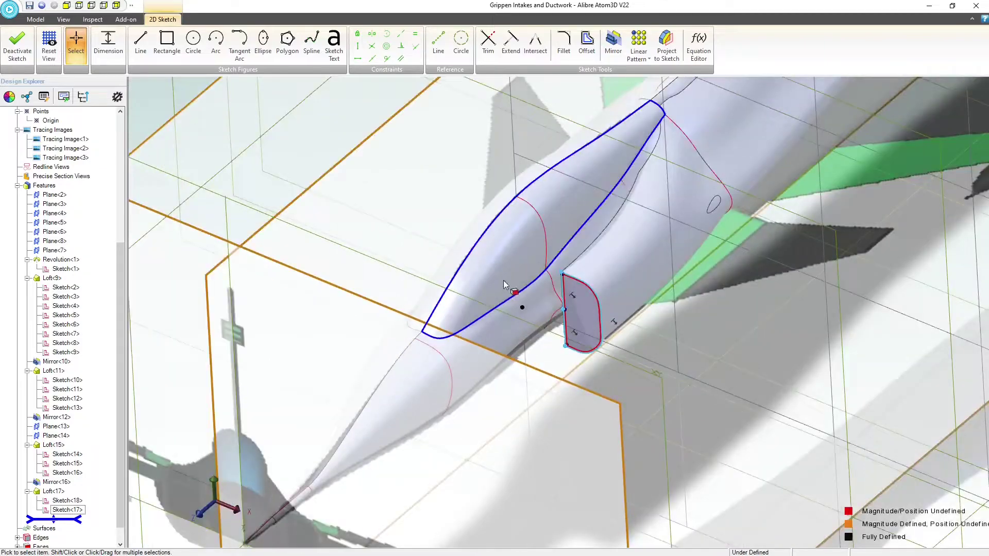
scroll(660, 175, up, 3)
click(15, 47)
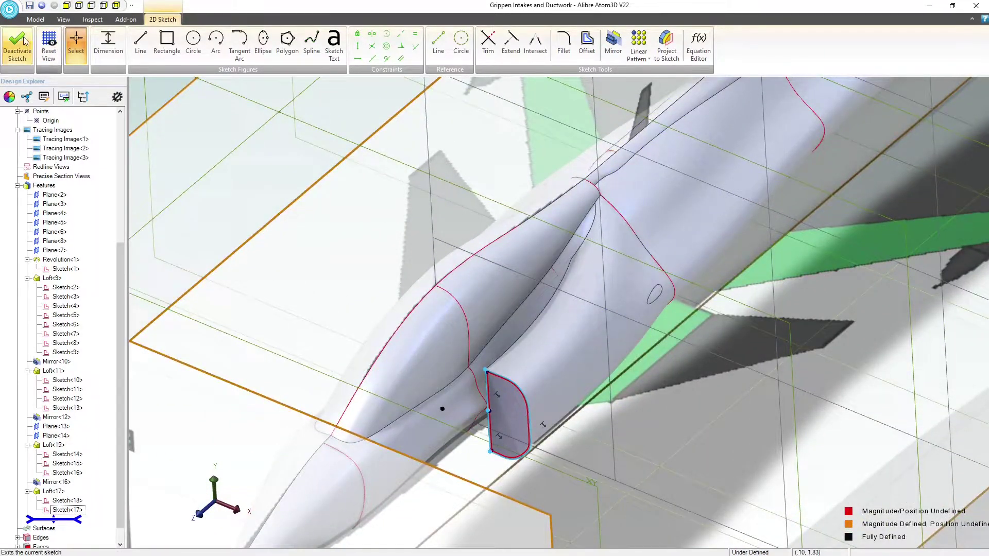
Start a 2D sketch on Plane<5> at the rear end of the intake loft
middle_drag(613, 216, 586, 227)
click(916, 127)
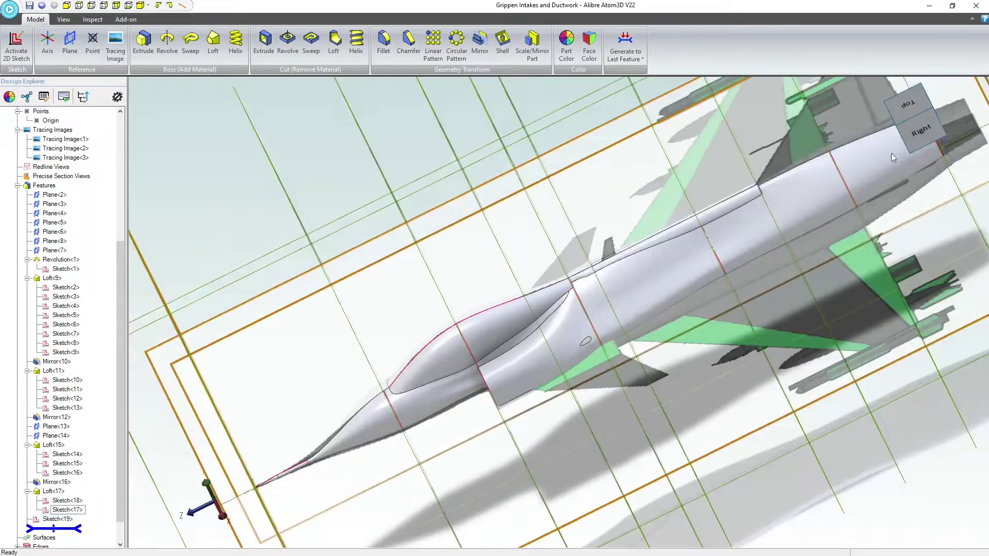
scroll(526, 299, up, 2)
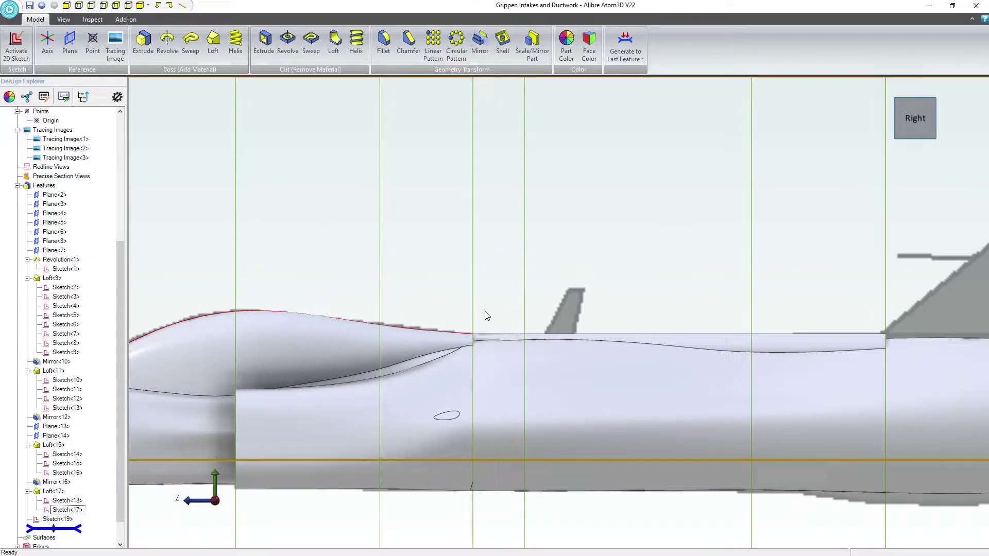
click(472, 312)
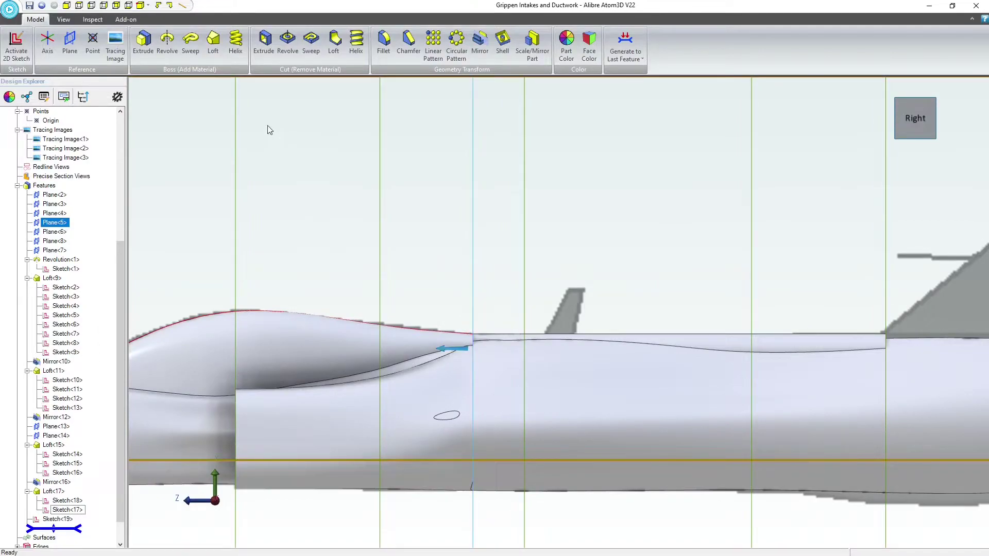
click(24, 49)
Project Sketch<18> into the Plane<5> sketch as reference figures
right_drag(712, 375, 710, 386)
click(667, 45)
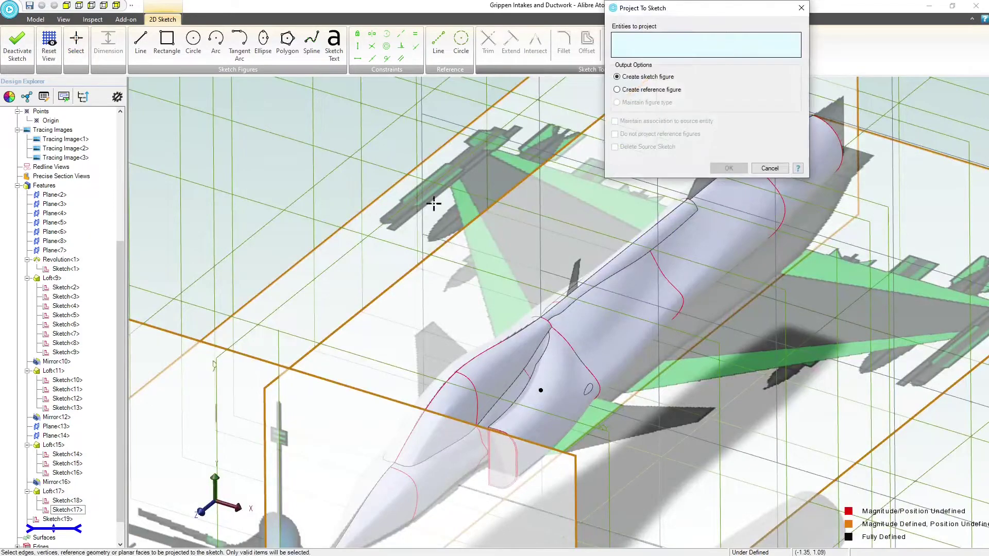
click(617, 89)
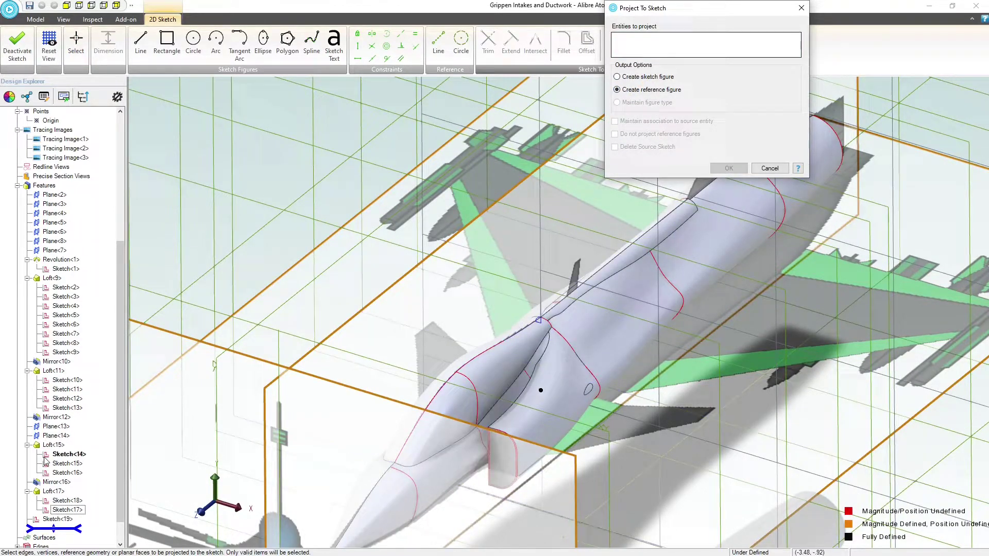
click(67, 500)
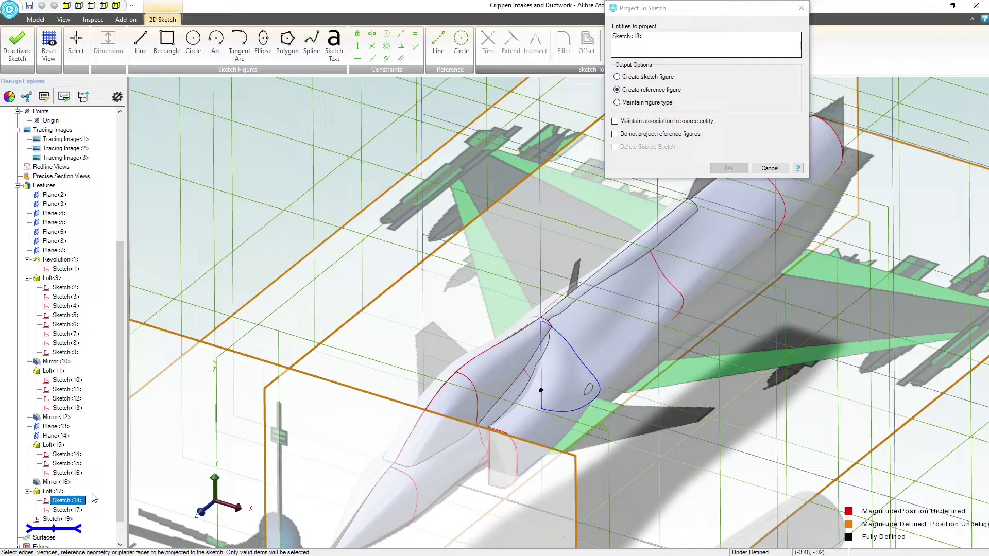
click(729, 168)
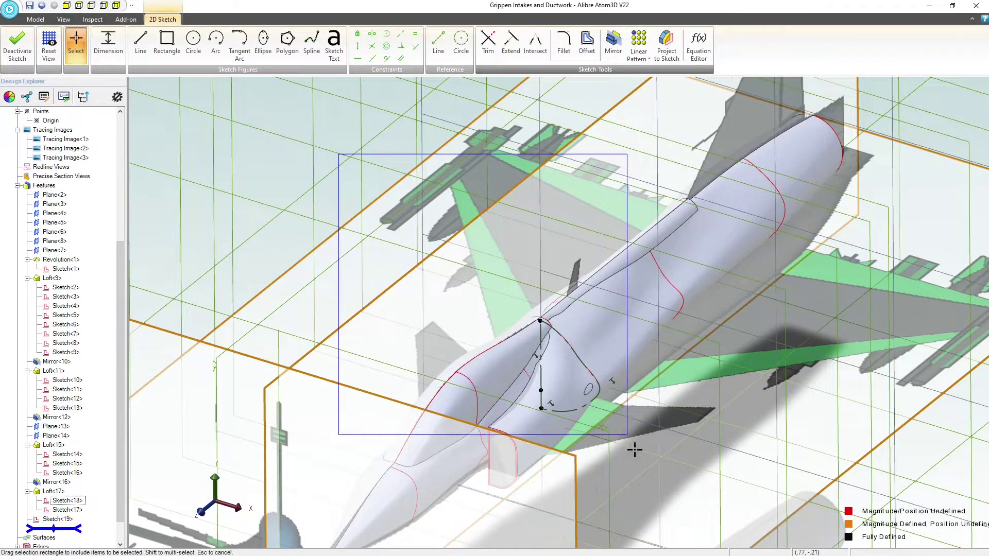
Offset the projected rear outline inward by .010" and finish the sketch
drag(634, 450, 634, 450)
click(585, 43)
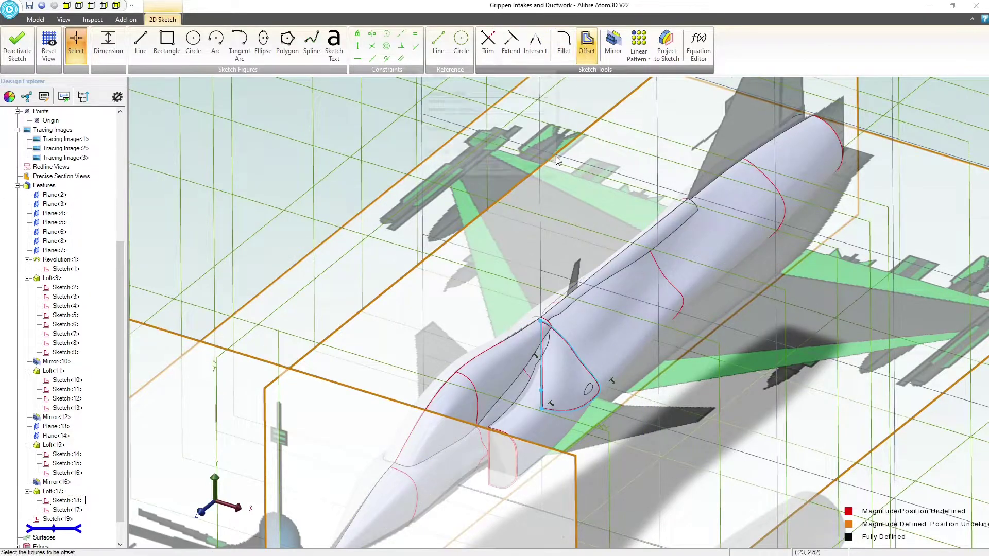
scroll(539, 309, up, 5)
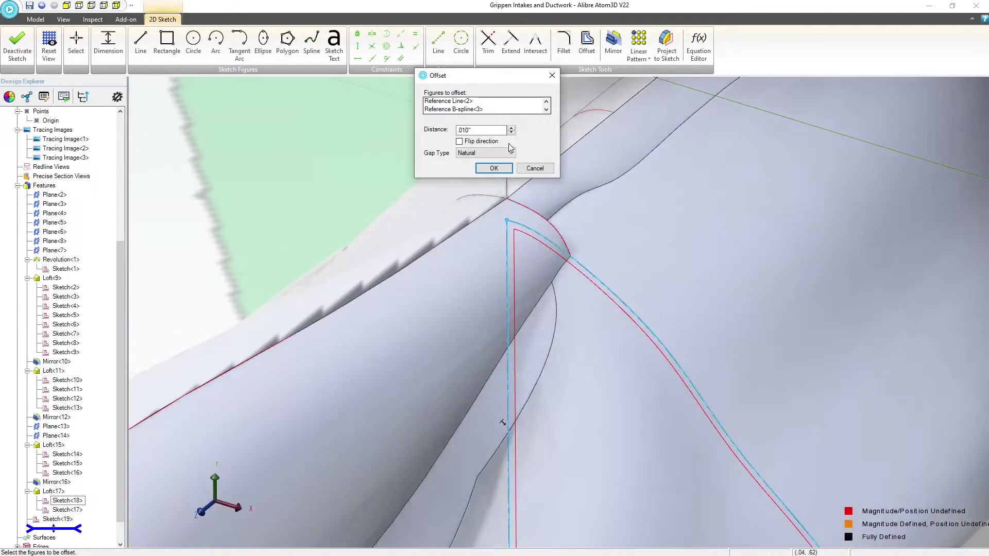
click(494, 168)
scroll(498, 230, down, 5)
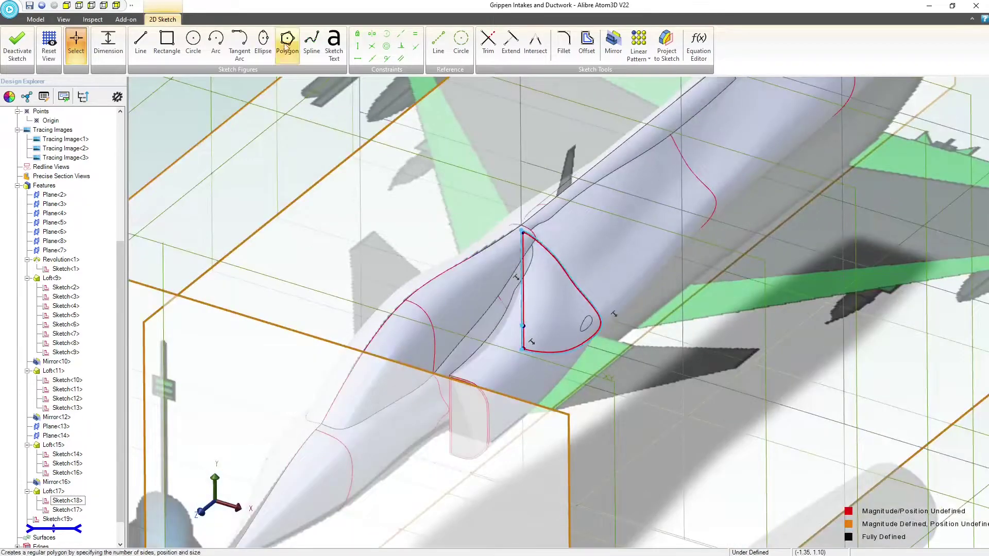
click(17, 44)
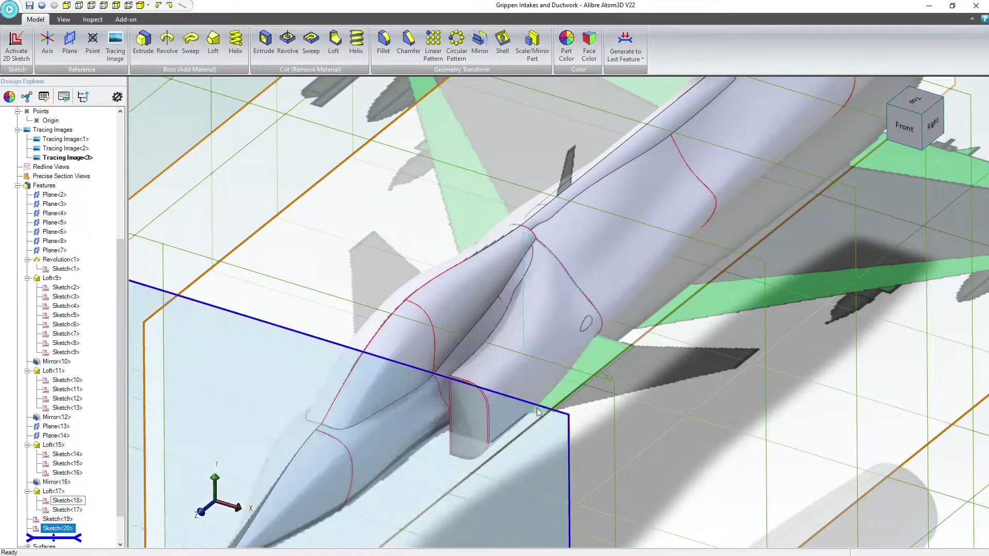
Loft-cut the duct between Sketch<20> and Sketch<19>, with tangent magnitudes of .2 and 0.8 respectively
click(333, 42)
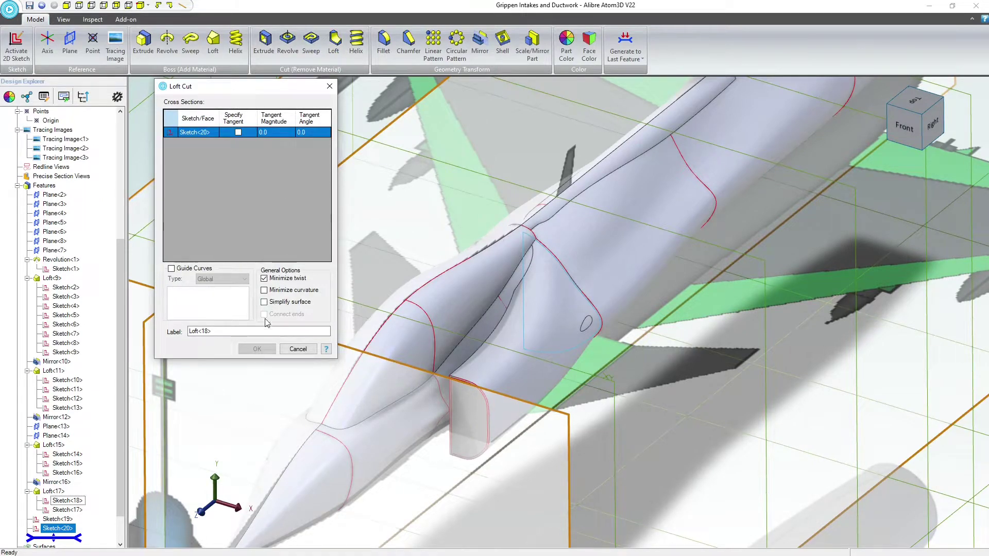
click(60, 520)
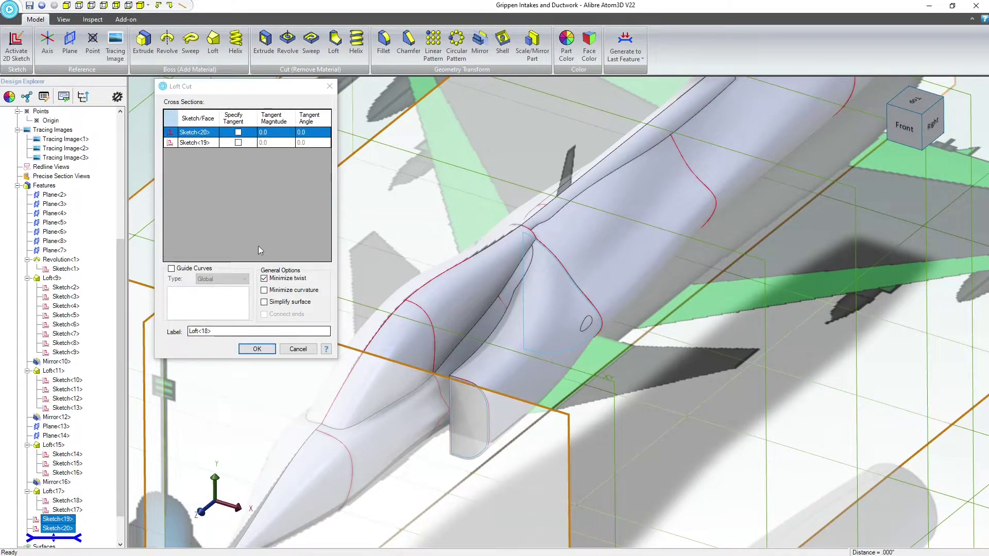
click(280, 143)
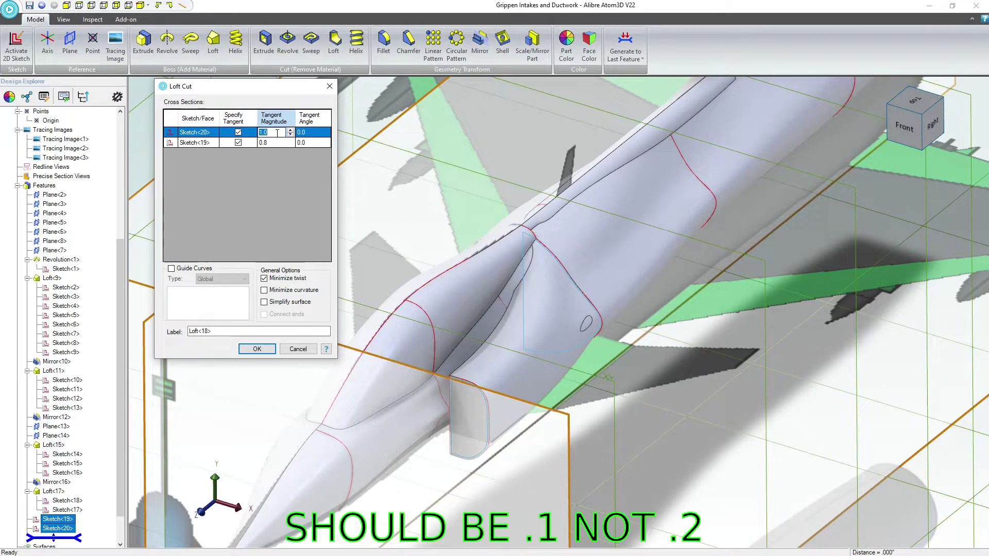
click(256, 349)
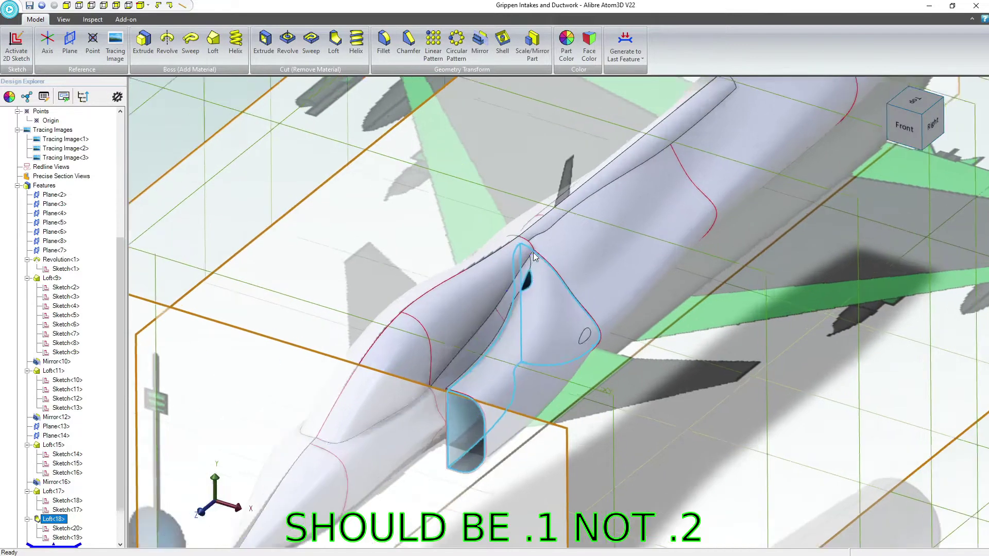
Inspect the duct cut at the intake's front opening and where the intake meets the canopy
scroll(528, 303, up, 5)
scroll(527, 304, up, 2)
middle_drag(495, 322, 497, 316)
scroll(497, 317, down, 4)
key(Escape)
mouse_move(399, 446)
middle_down()
mouse_move(419, 440)
mouse_move(397, 458)
middle_up()
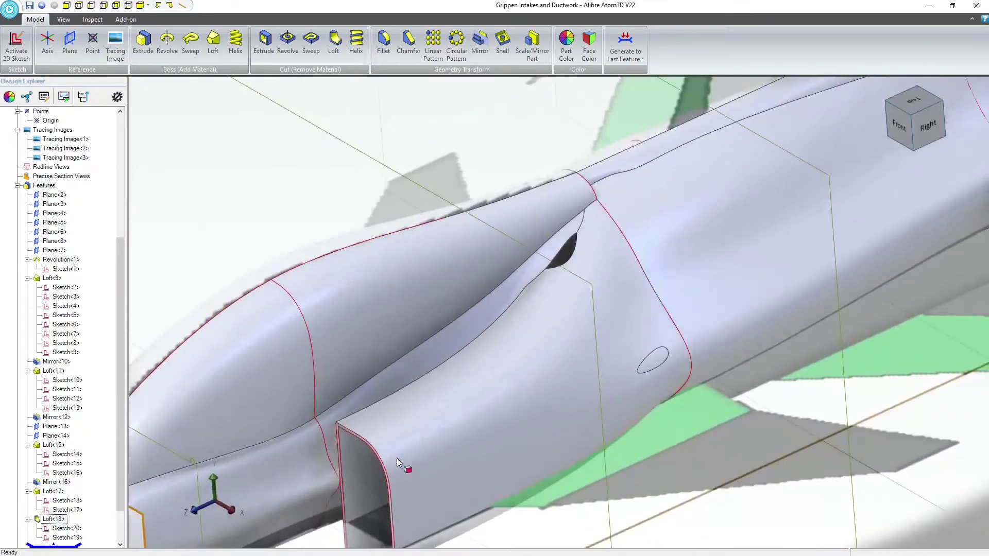
click(397, 459)
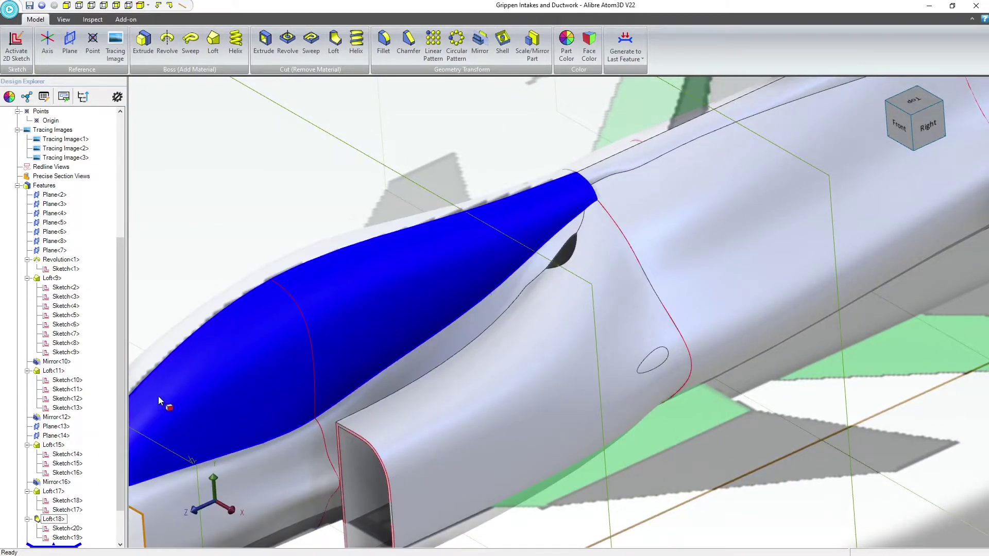
Review the tangent magnitudes of Loft<17>, close its settings without changes and regenerate to the last feature
right_click(60, 492)
click(77, 487)
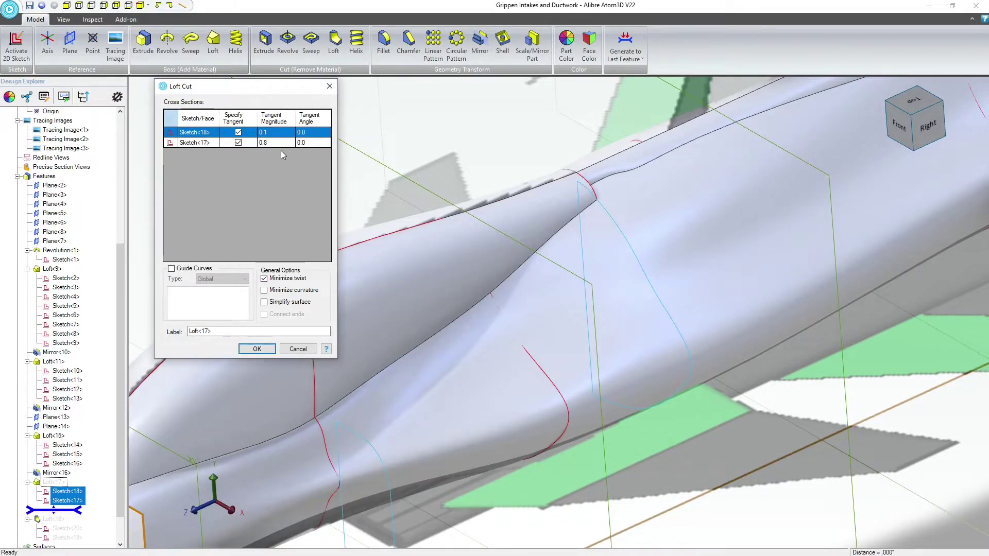
click(328, 87)
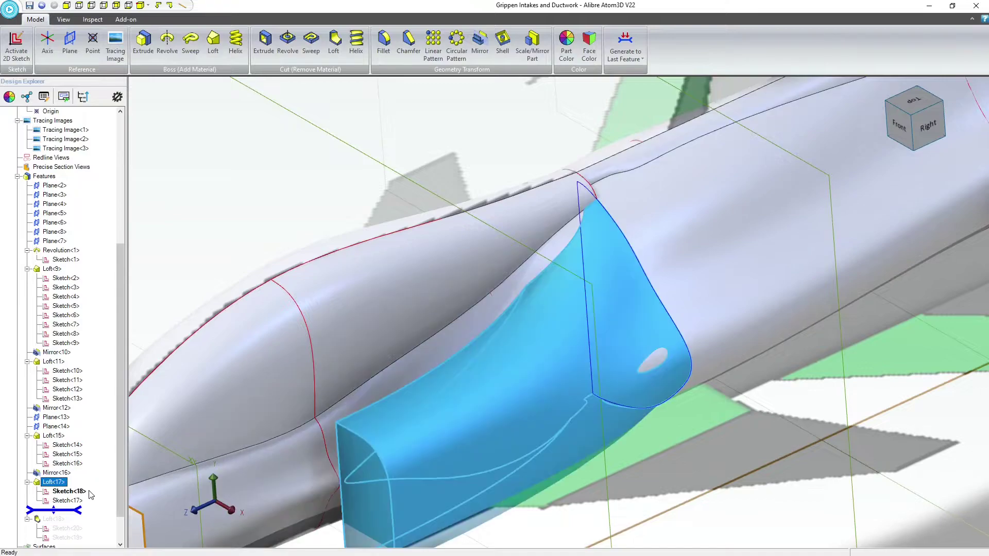
click(625, 43)
Set the tangent magnitude of Sketch<20> in the duct's loft cut to 0.1
click(79, 519)
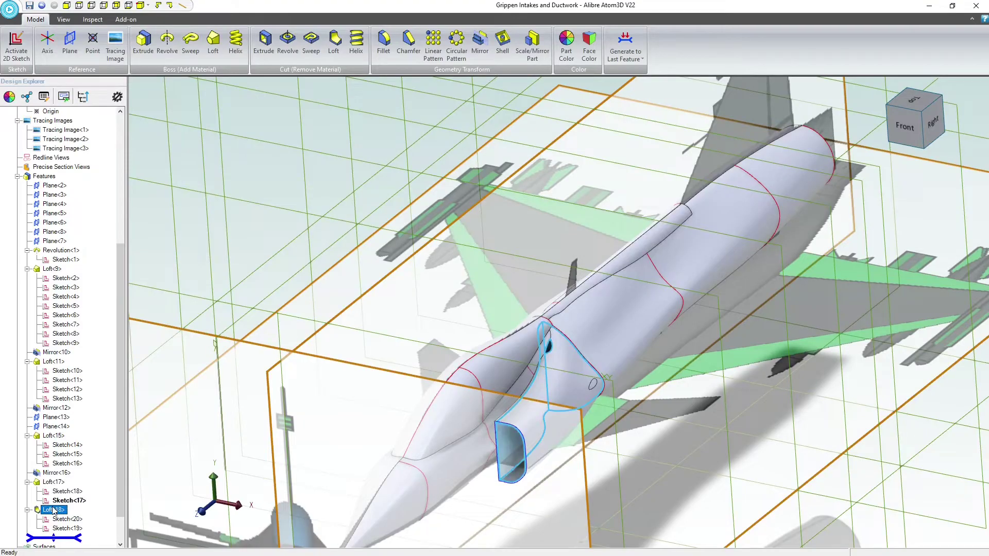
right_click(53, 512)
click(64, 498)
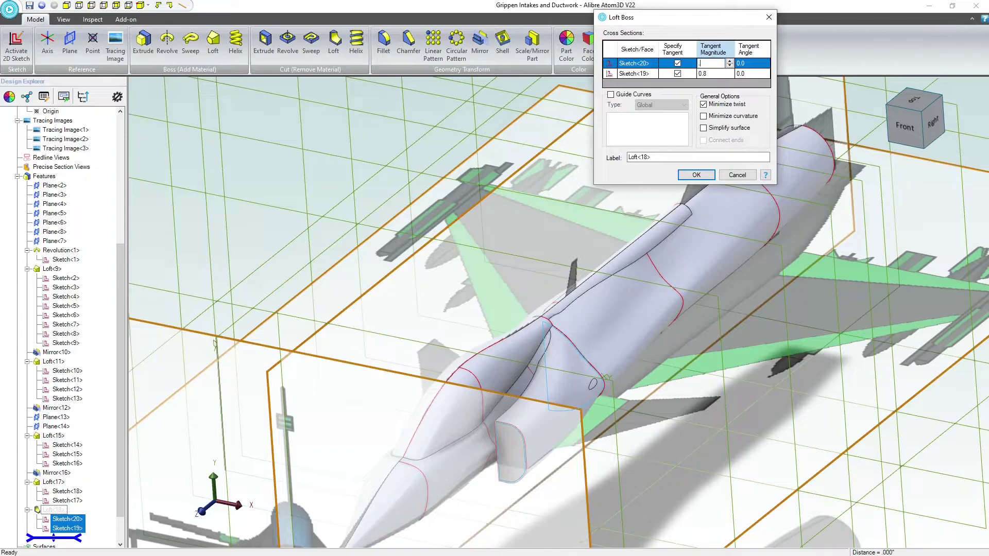
click(695, 175)
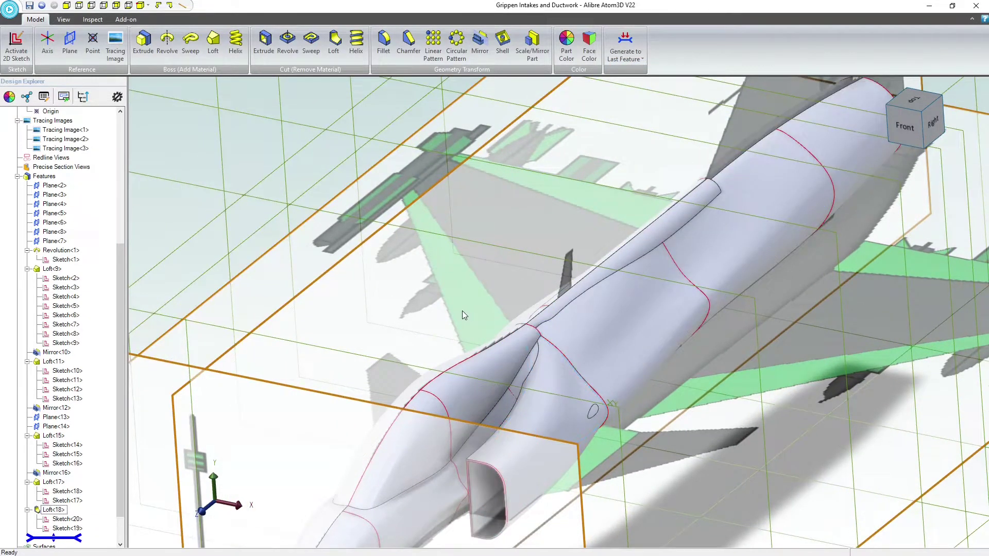
Examine the corrected duct cut near the canopy and the wall around the intake's front opening
scroll(558, 389, up, 3)
scroll(556, 357, down, 2)
scroll(527, 469, up, 2)
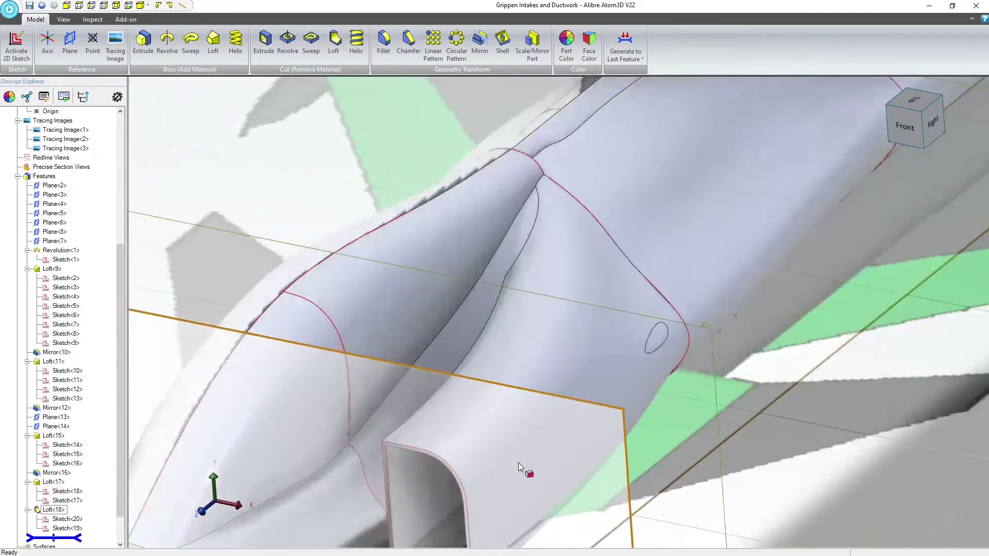
mouse_move(518, 462)
middle_down()
mouse_move(530, 446)
mouse_move(518, 451)
middle_up()
scroll(533, 407, down, 2)
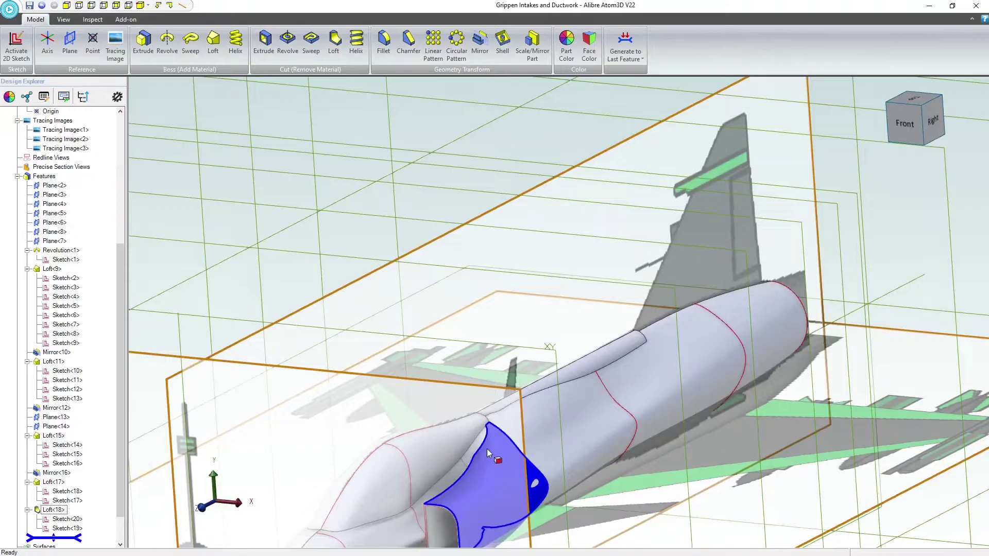
scroll(488, 452, down, 3)
scroll(475, 451, up, 6)
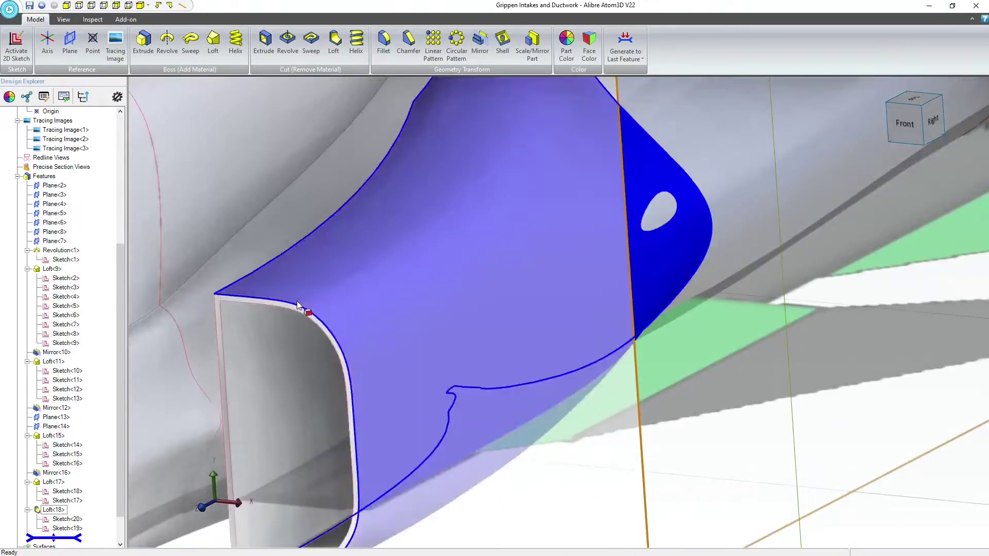
Mirror the intake loft Loft<17> across the YZ-Plane to the other side of the fuselage
scroll(336, 453, down, 6)
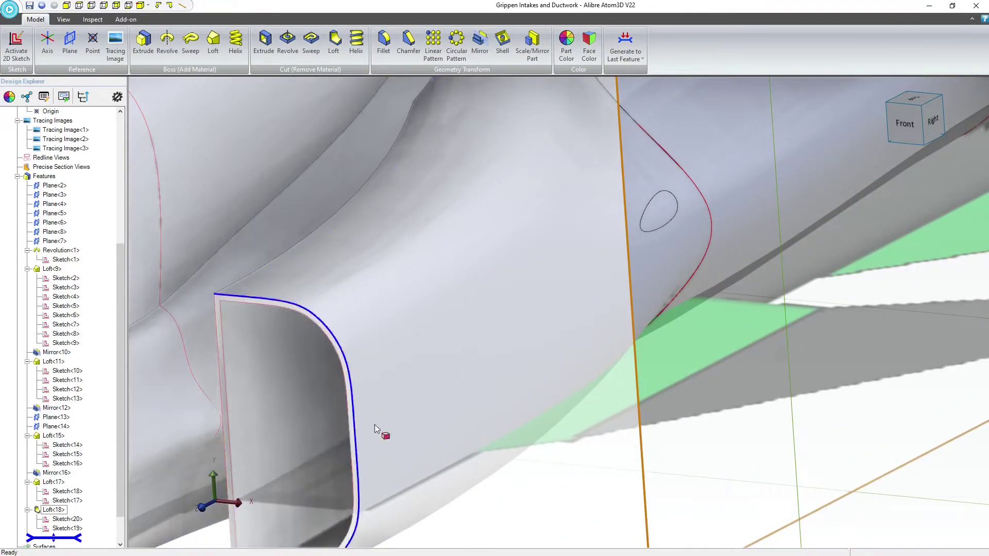
scroll(490, 199, down, 1)
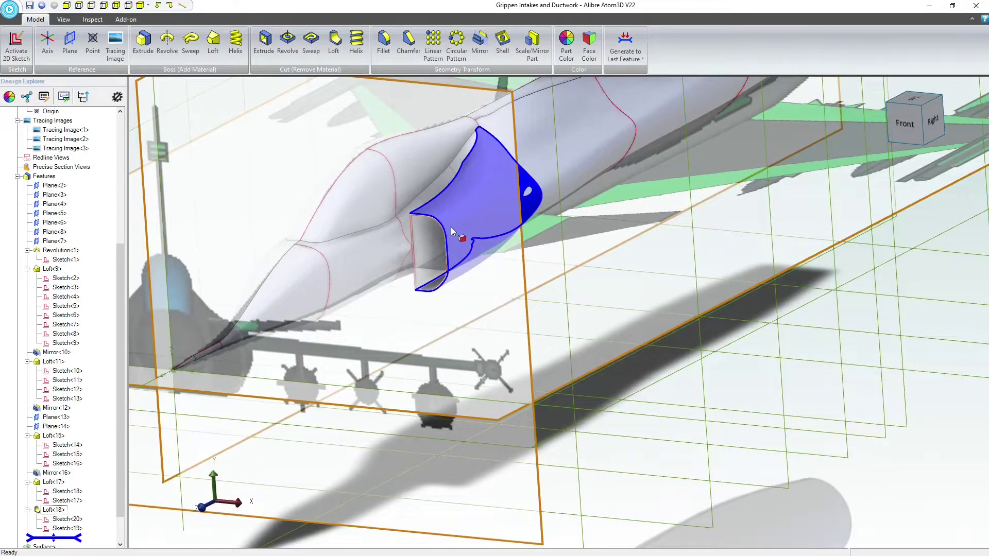
middle_drag(450, 227, 497, 231)
scroll(537, 131, down, 5)
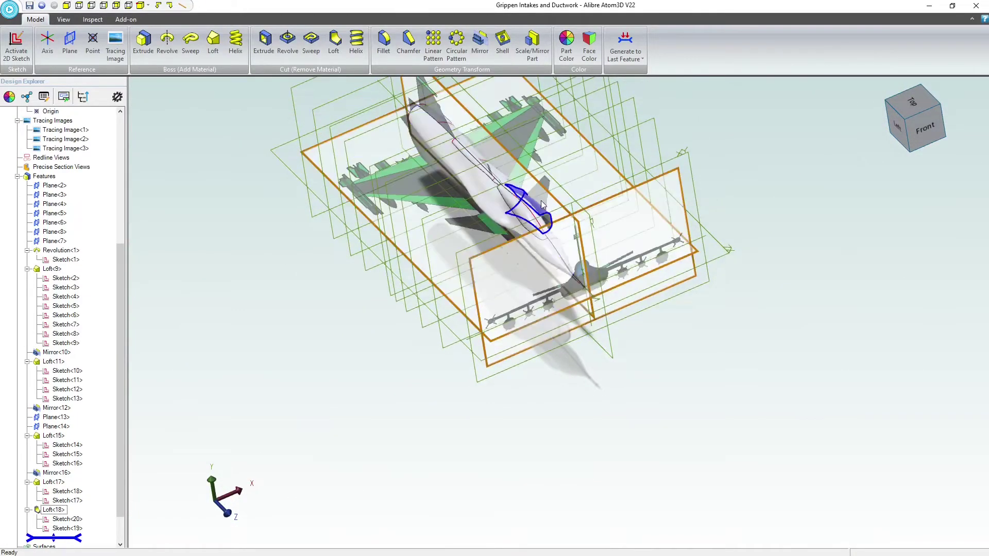
scroll(540, 199, up, 4)
click(479, 42)
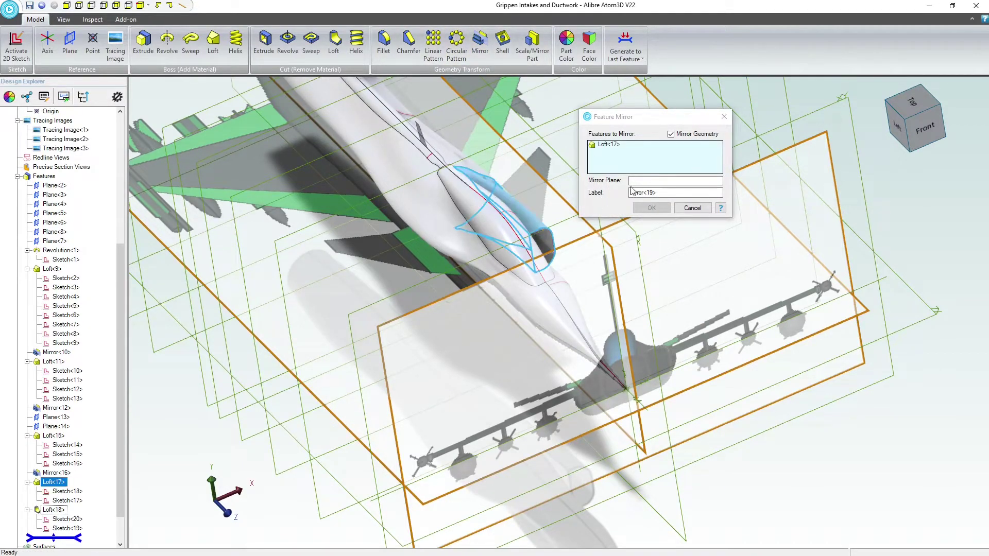
click(648, 182)
click(643, 259)
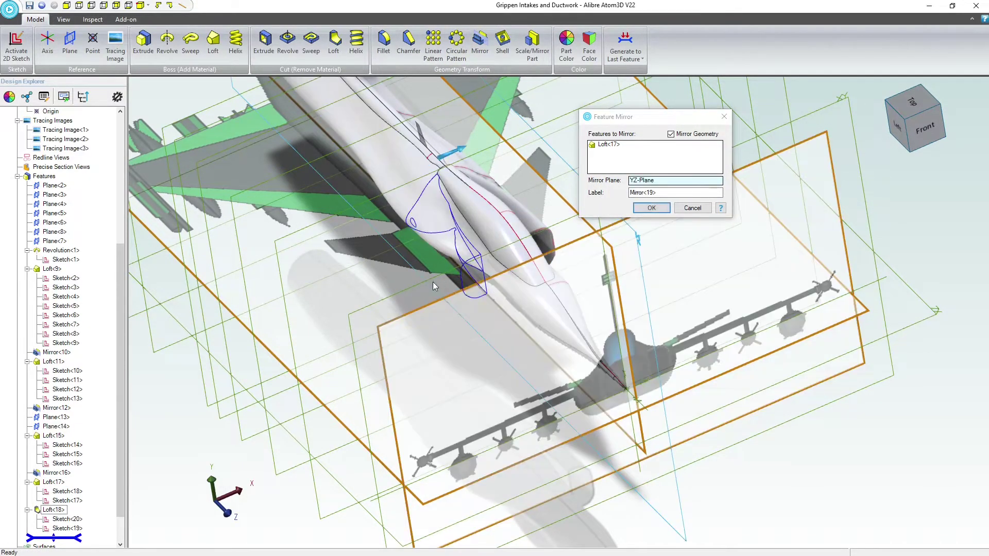
key(Return)
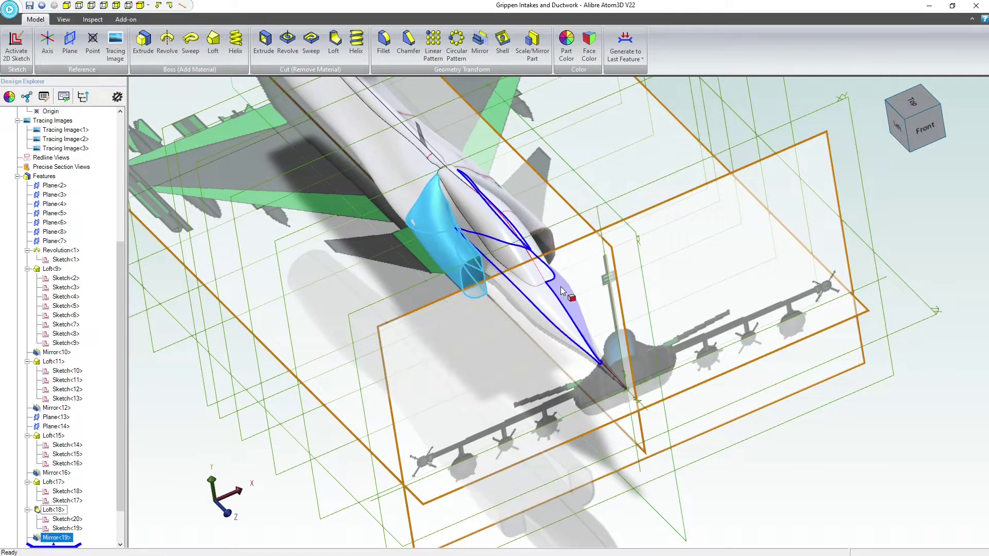
click(769, 462)
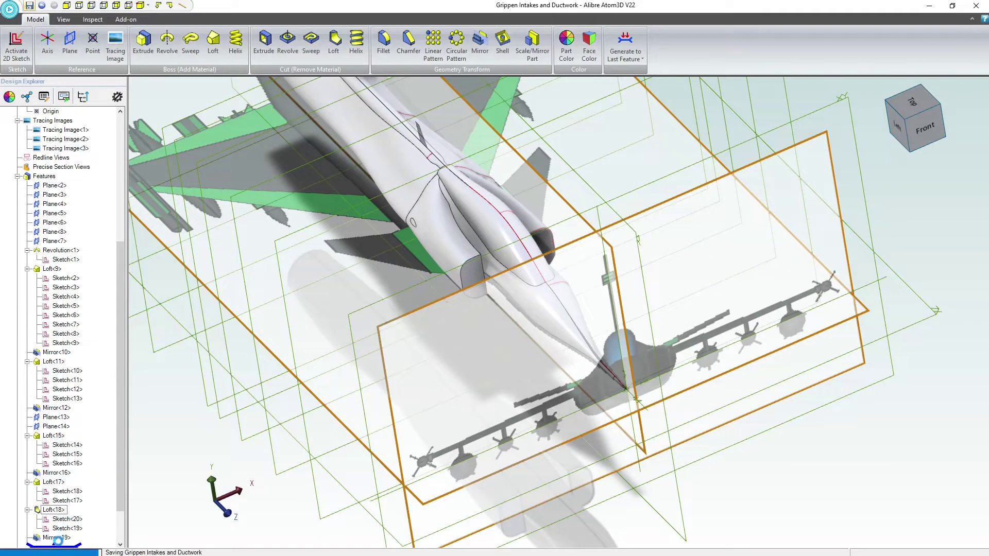
Edit the intake's mirror feature to also include the duct's loft cut Loft<18>
right_click(59, 539)
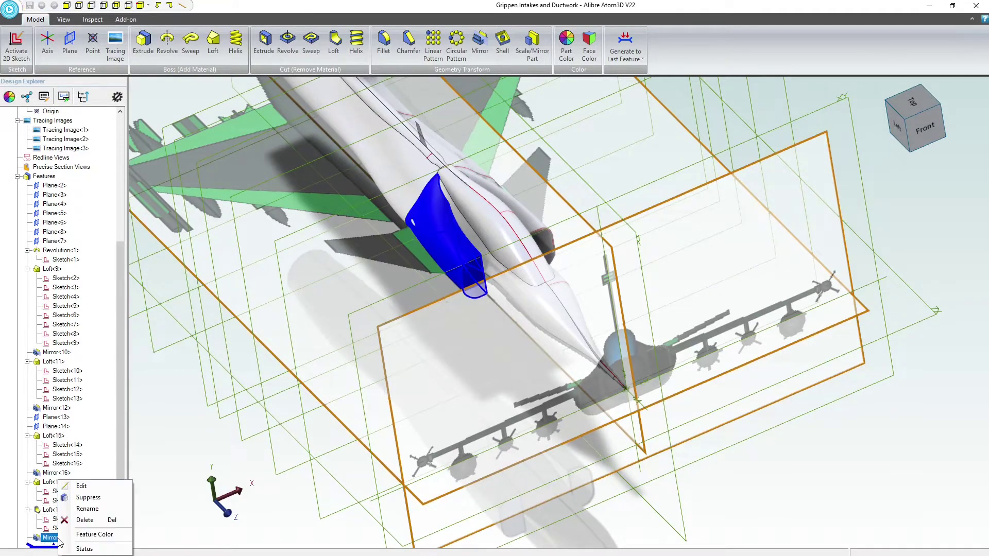
click(86, 488)
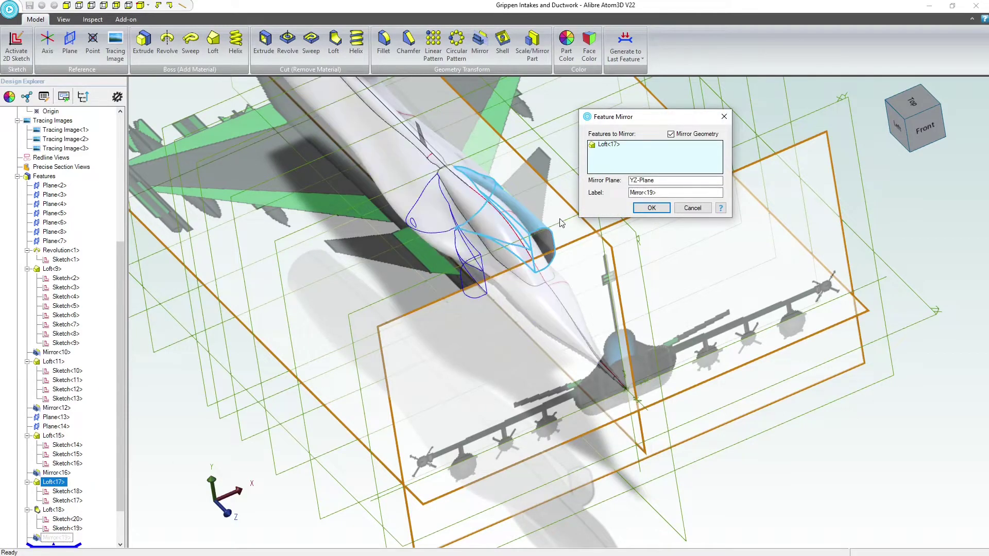
click(544, 242)
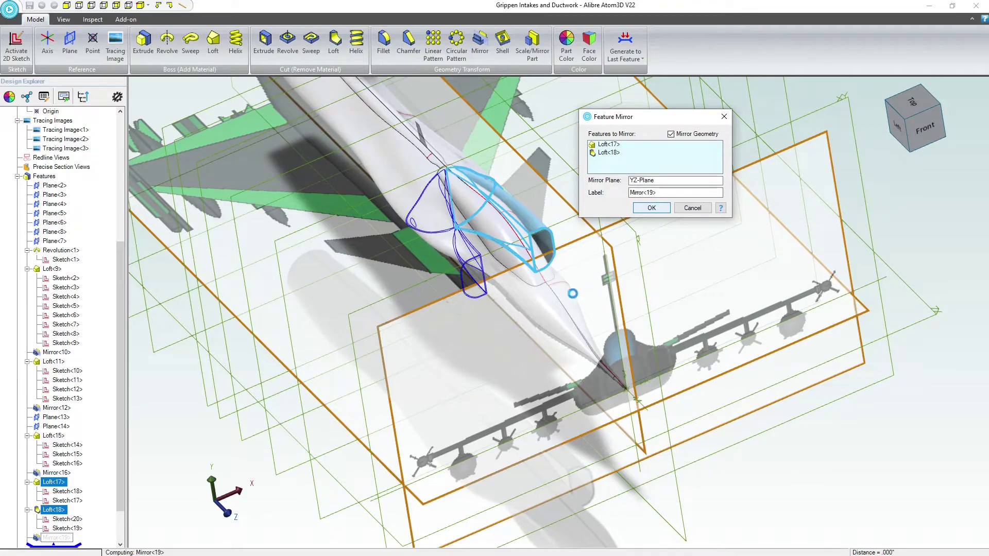
key(Return)
Examine the mirrored intake and its duct opening, and check the whole fuselage from the front, above and the side
scroll(464, 281, up, 3)
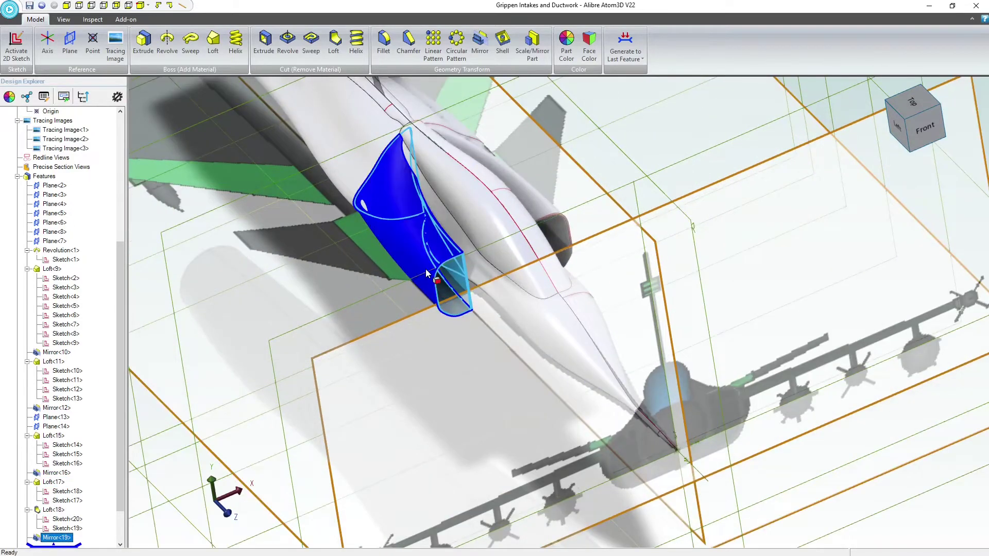
mouse_move(425, 269)
middle_down()
mouse_move(410, 252)
mouse_move(411, 266)
middle_up()
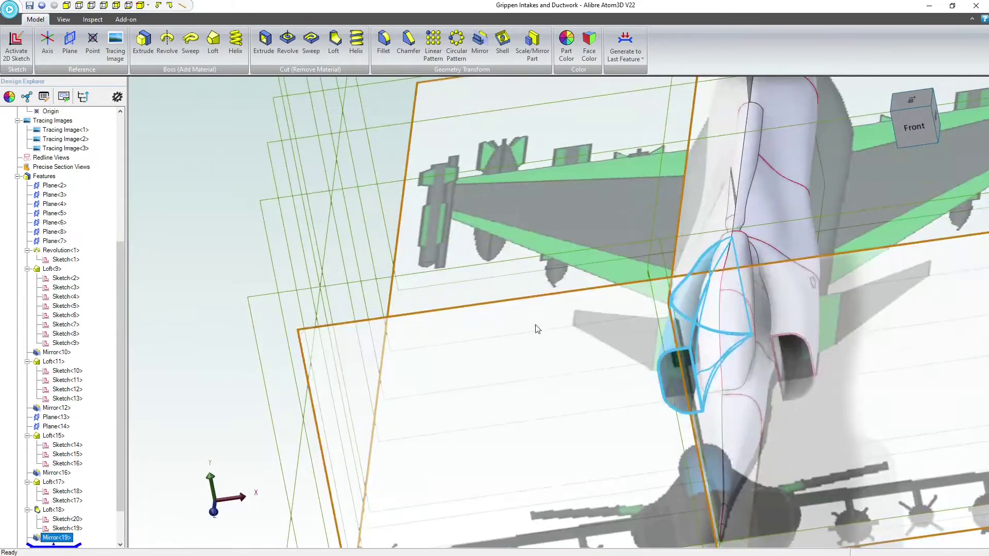
middle_drag(537, 328, 704, 353)
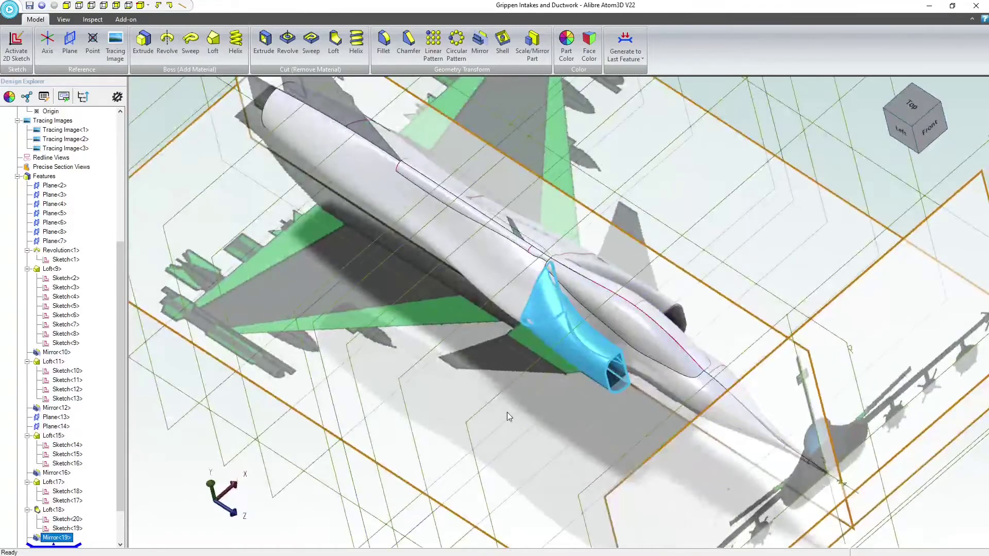
middle_drag(589, 437, 350, 326)
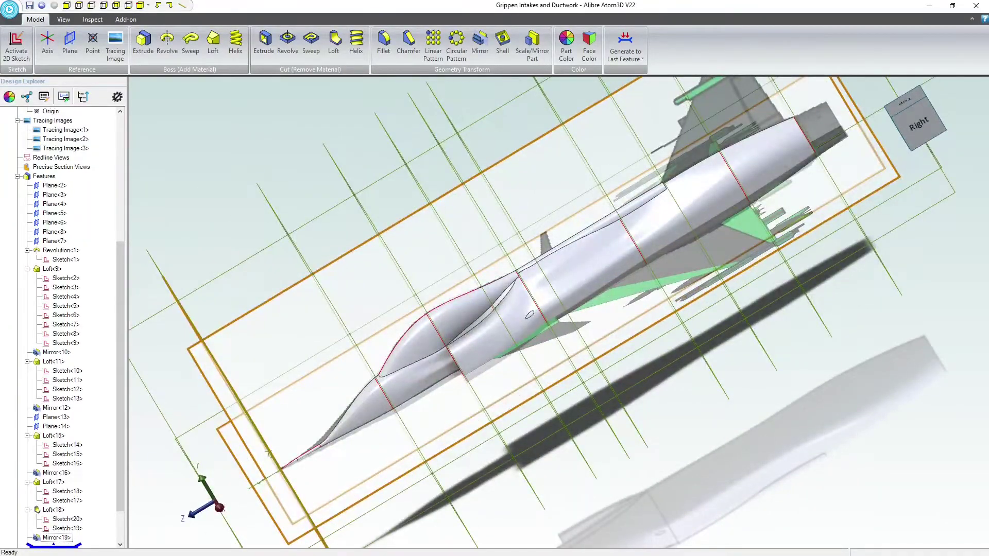
middle_drag(452, 247, 479, 264)
scroll(471, 274, down, 2)
scroll(640, 174, up, 2)
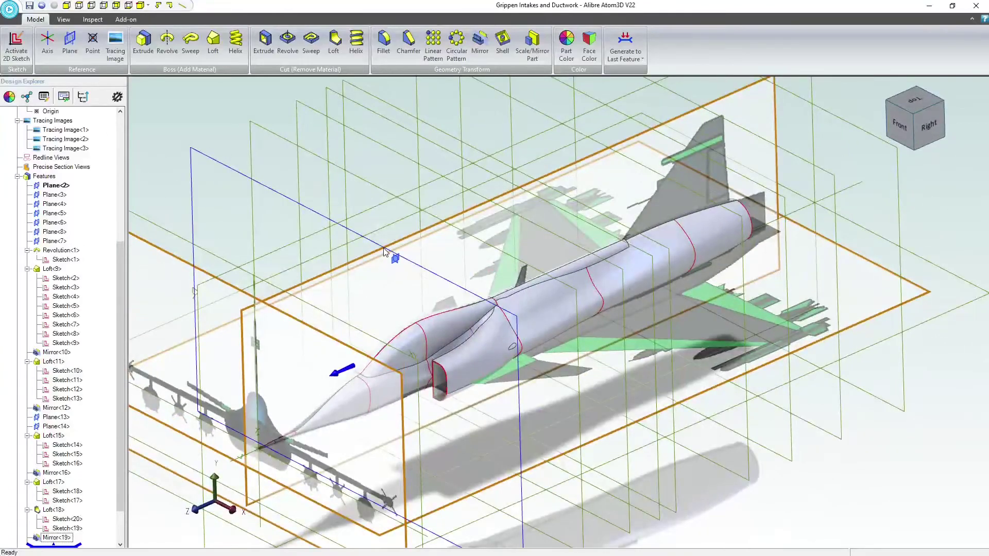